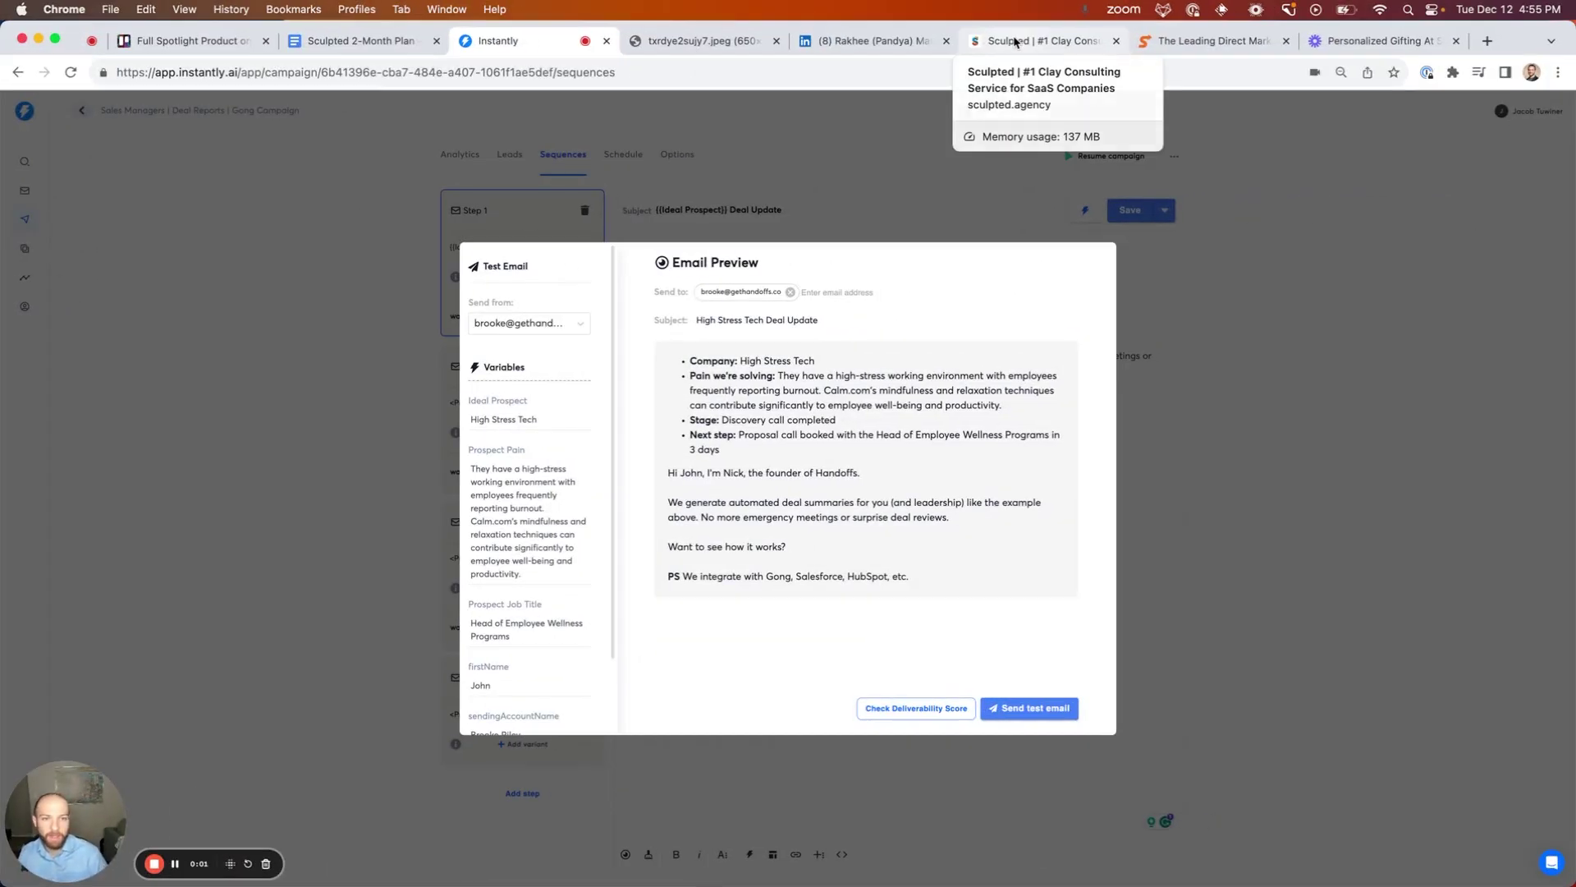
- Switch from the Instantly email preview to the Sculpted agency homepage tab
left_click(1015, 42)
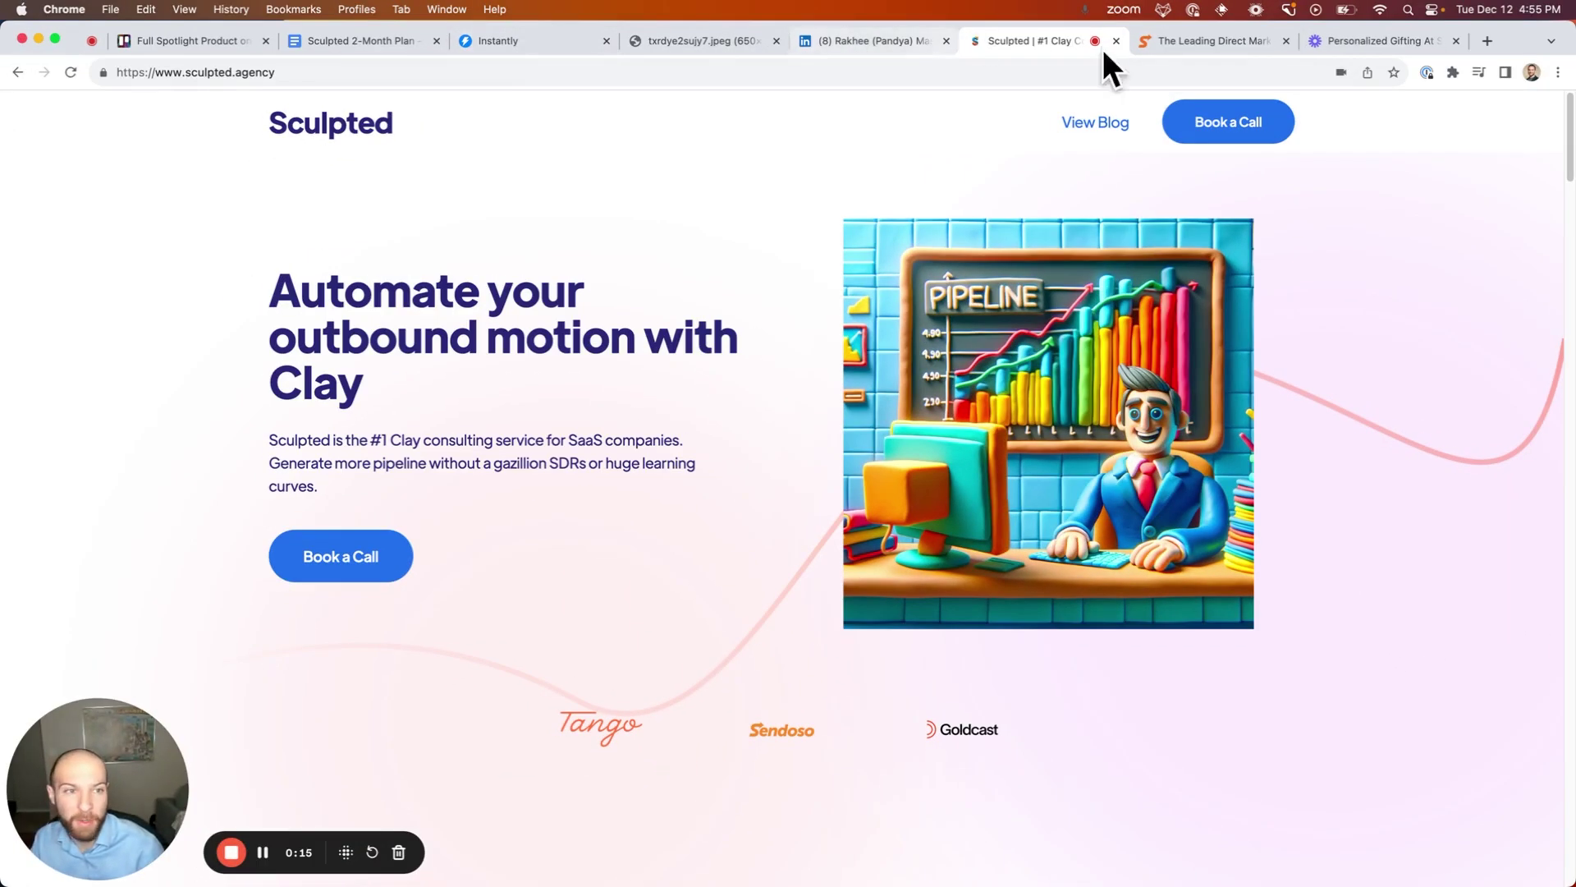
- Load handoffs.com in the tab that was showing the Sendoso site
left_click(1213, 49)
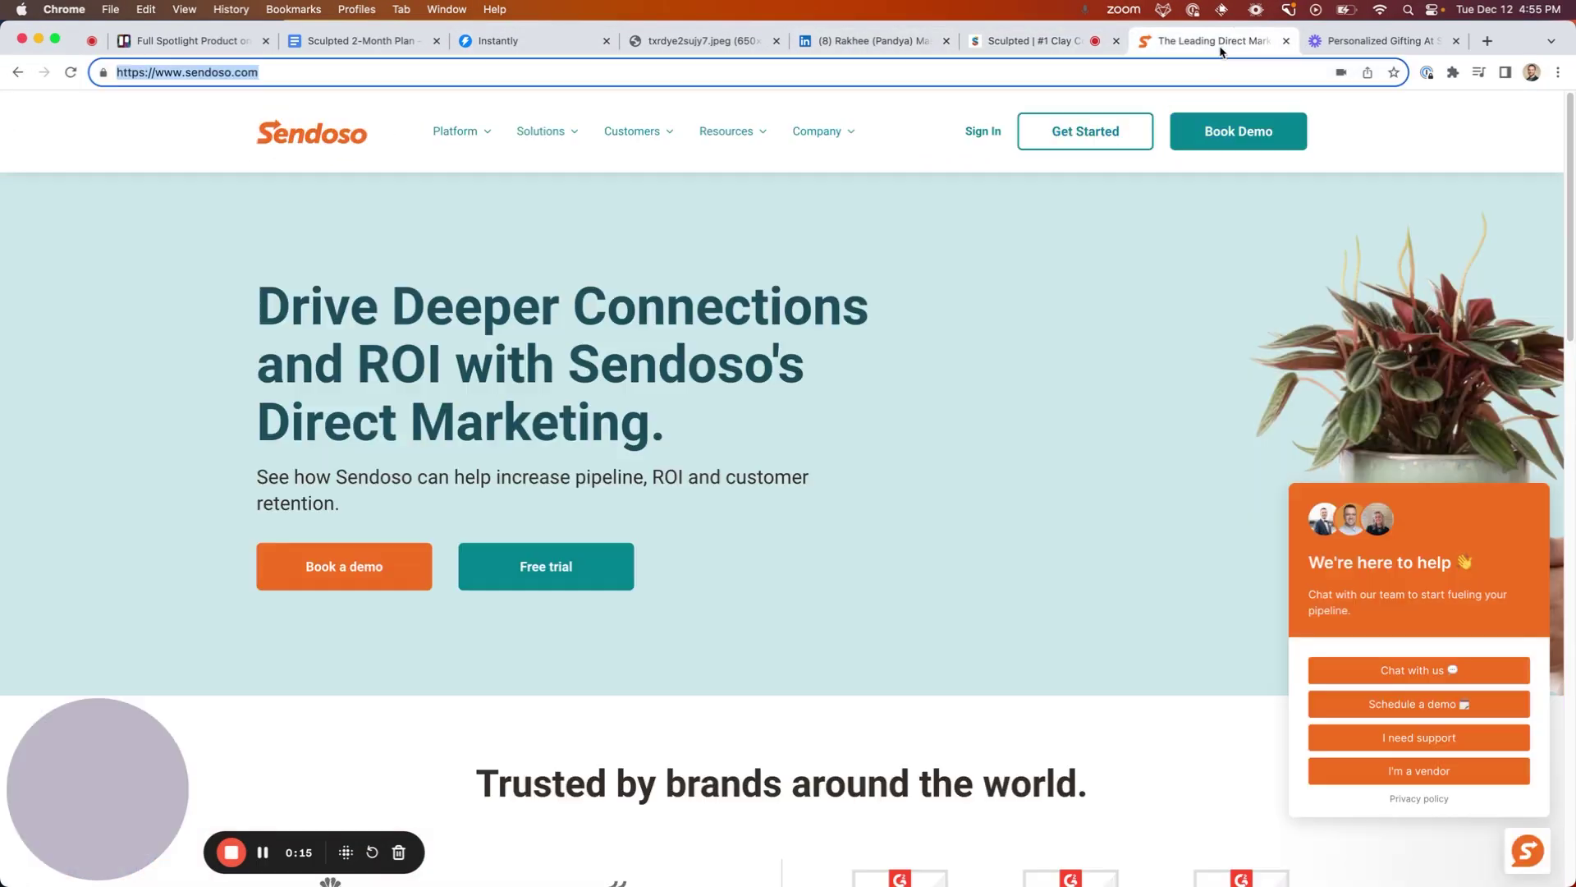
type("hando")
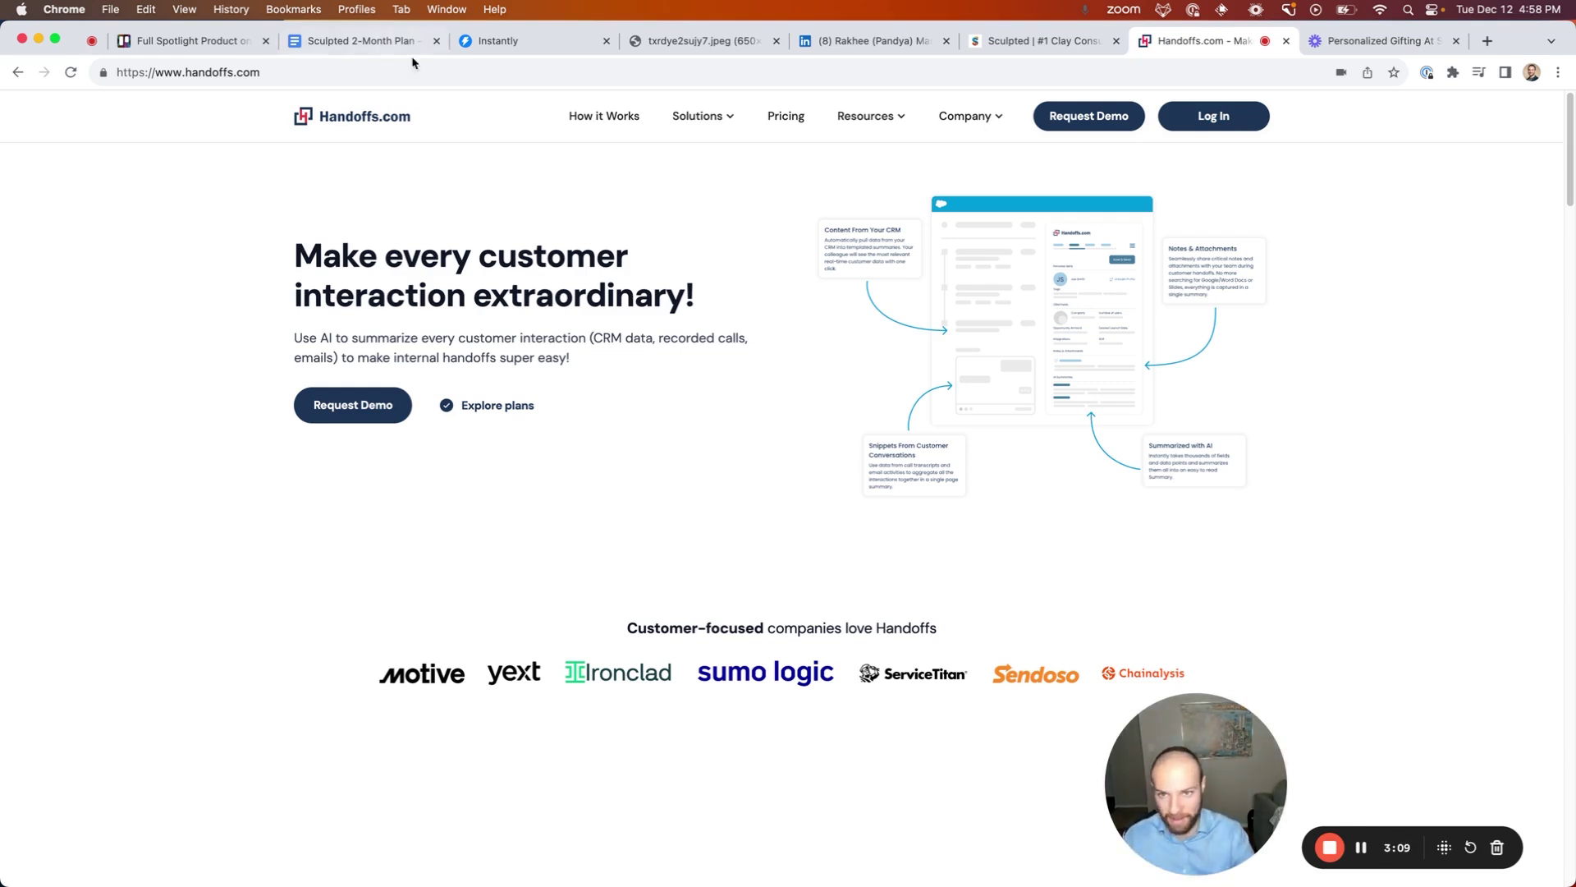
- Return to the Instantly email preview, zoom in, and highlight the subject line
left_click(490, 43)
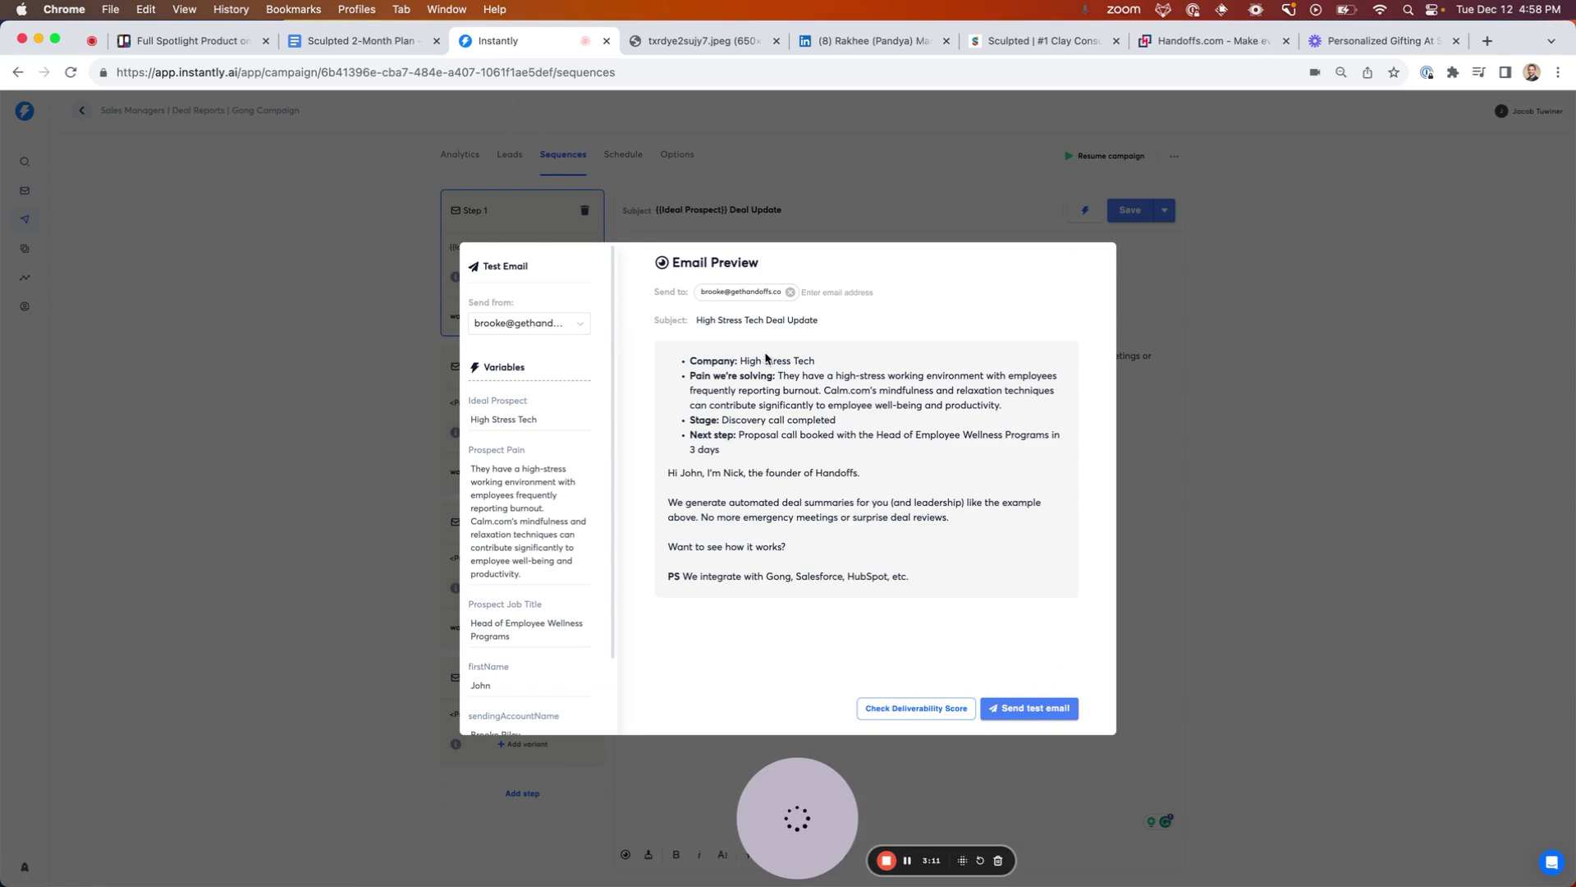
left_click_drag(821, 320, 688, 324)
left_click(810, 325)
key("super+equal")
key("super+equal")
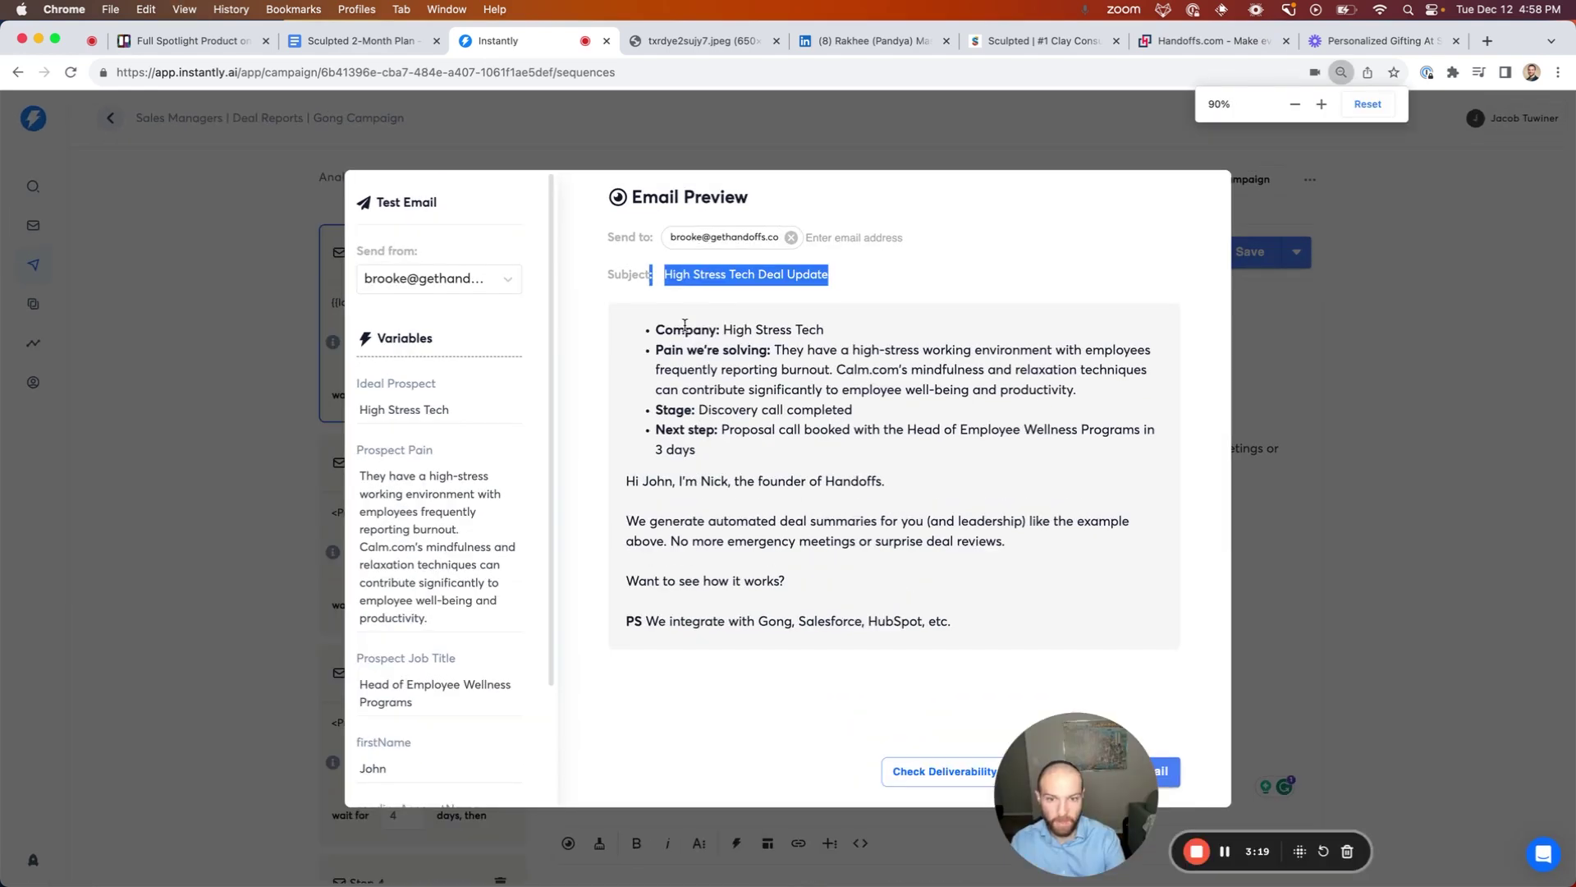
left_click(712, 324)
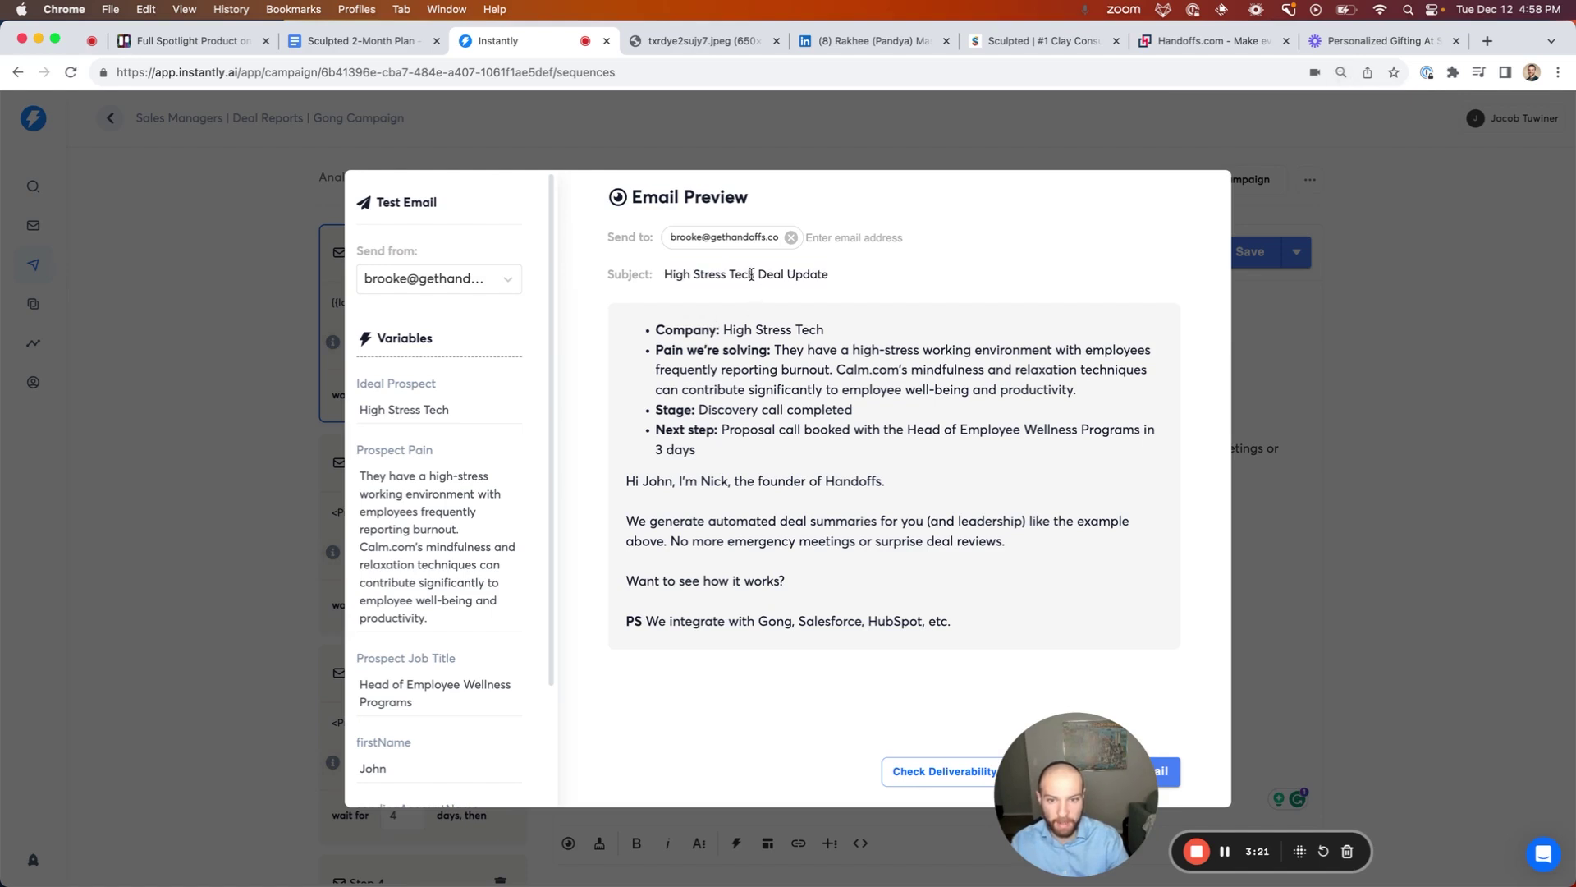
left_click_drag(754, 273, 654, 273)
left_click(732, 272)
left_click_drag(752, 273, 657, 282)
left_click(660, 322)
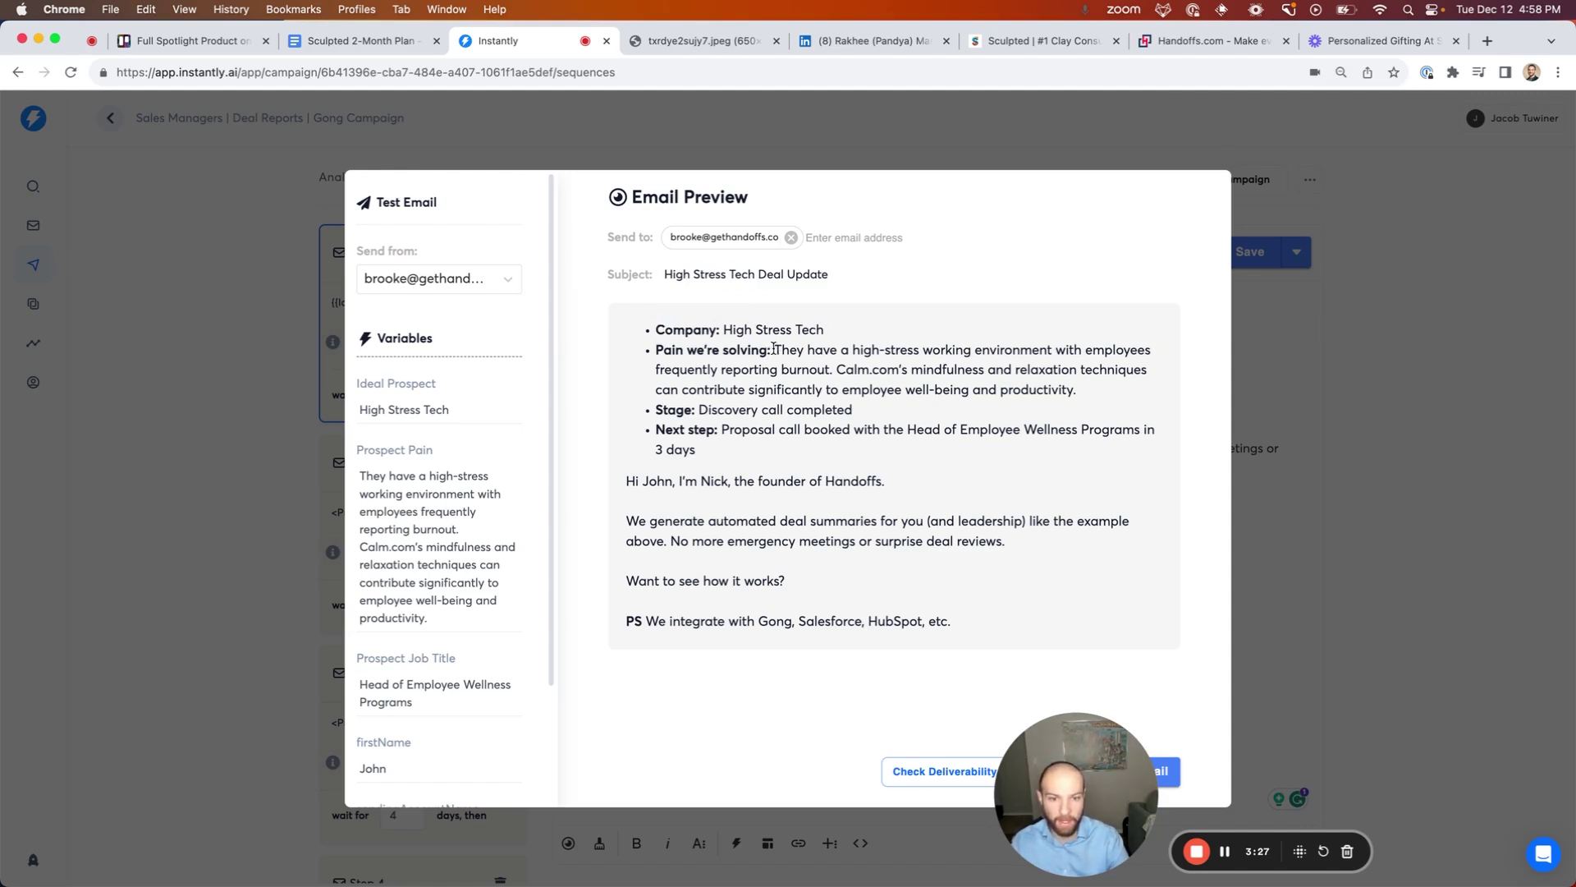
- Highlight the Pain we're solving text, Next step bullet, founder greeting and deal-summaries sentence
left_click_drag(776, 348, 1082, 394)
left_click(816, 431)
left_click_drag(729, 430, 928, 451)
left_click(730, 427)
left_click(781, 461)
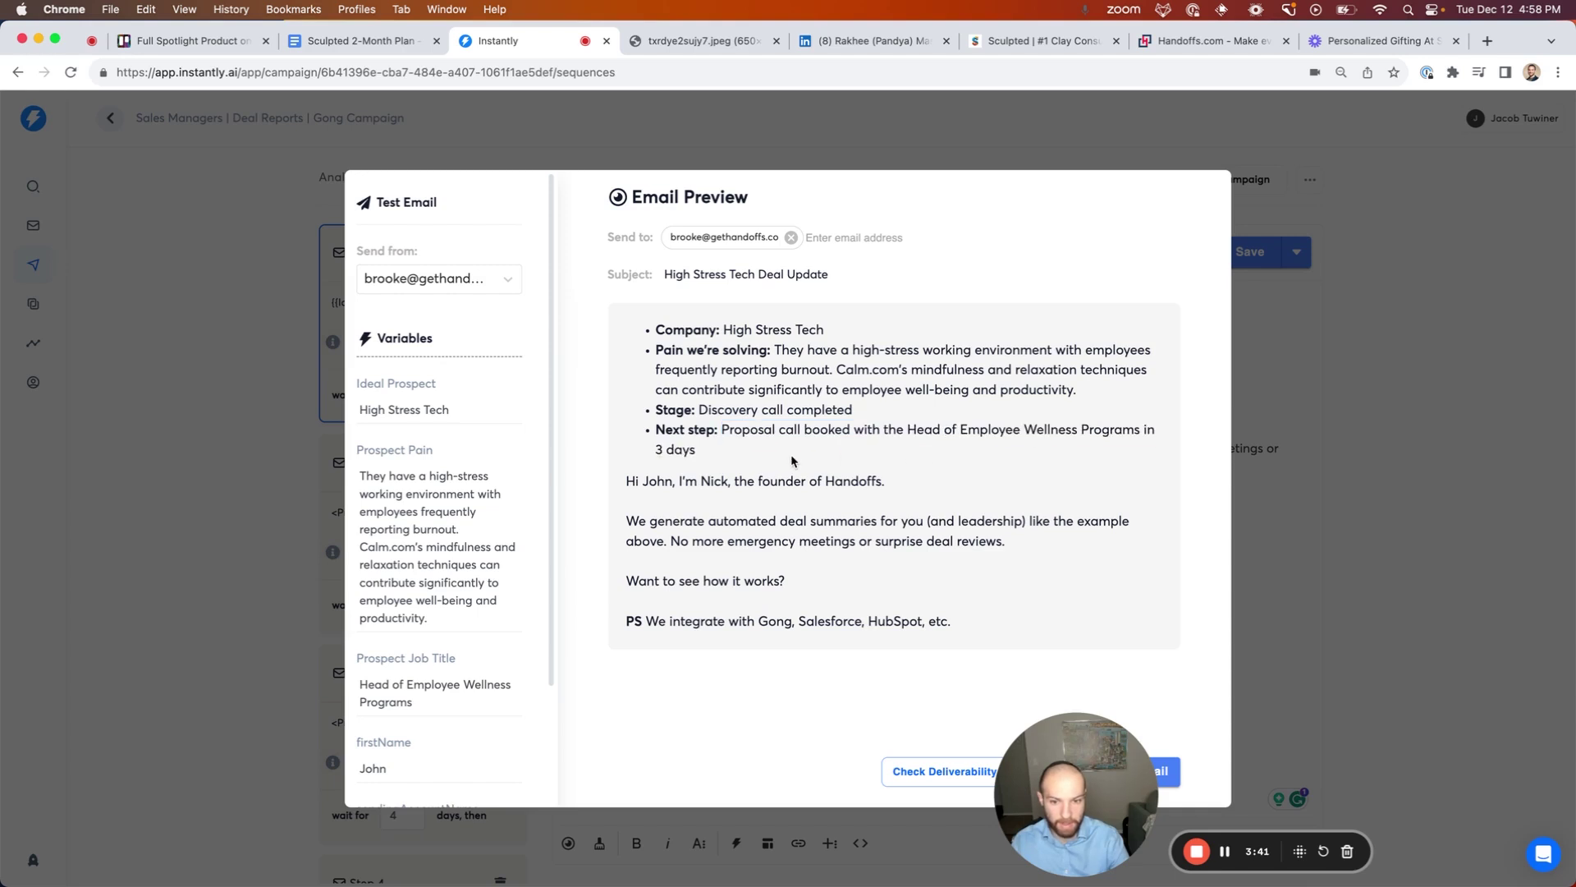
left_click_drag(680, 481, 891, 481)
left_click(744, 512)
mouse_move(685, 517)
left_mouse_down()
mouse_move(998, 525)
mouse_move(709, 522)
mouse_move(709, 542)
mouse_move(1013, 542)
mouse_move(673, 540)
left_mouse_up()
left_click(615, 659)
- Highlight the PS integrations line, the word Gong, and the subject line again
left_click_drag(639, 616, 956, 624)
left_click(967, 625)
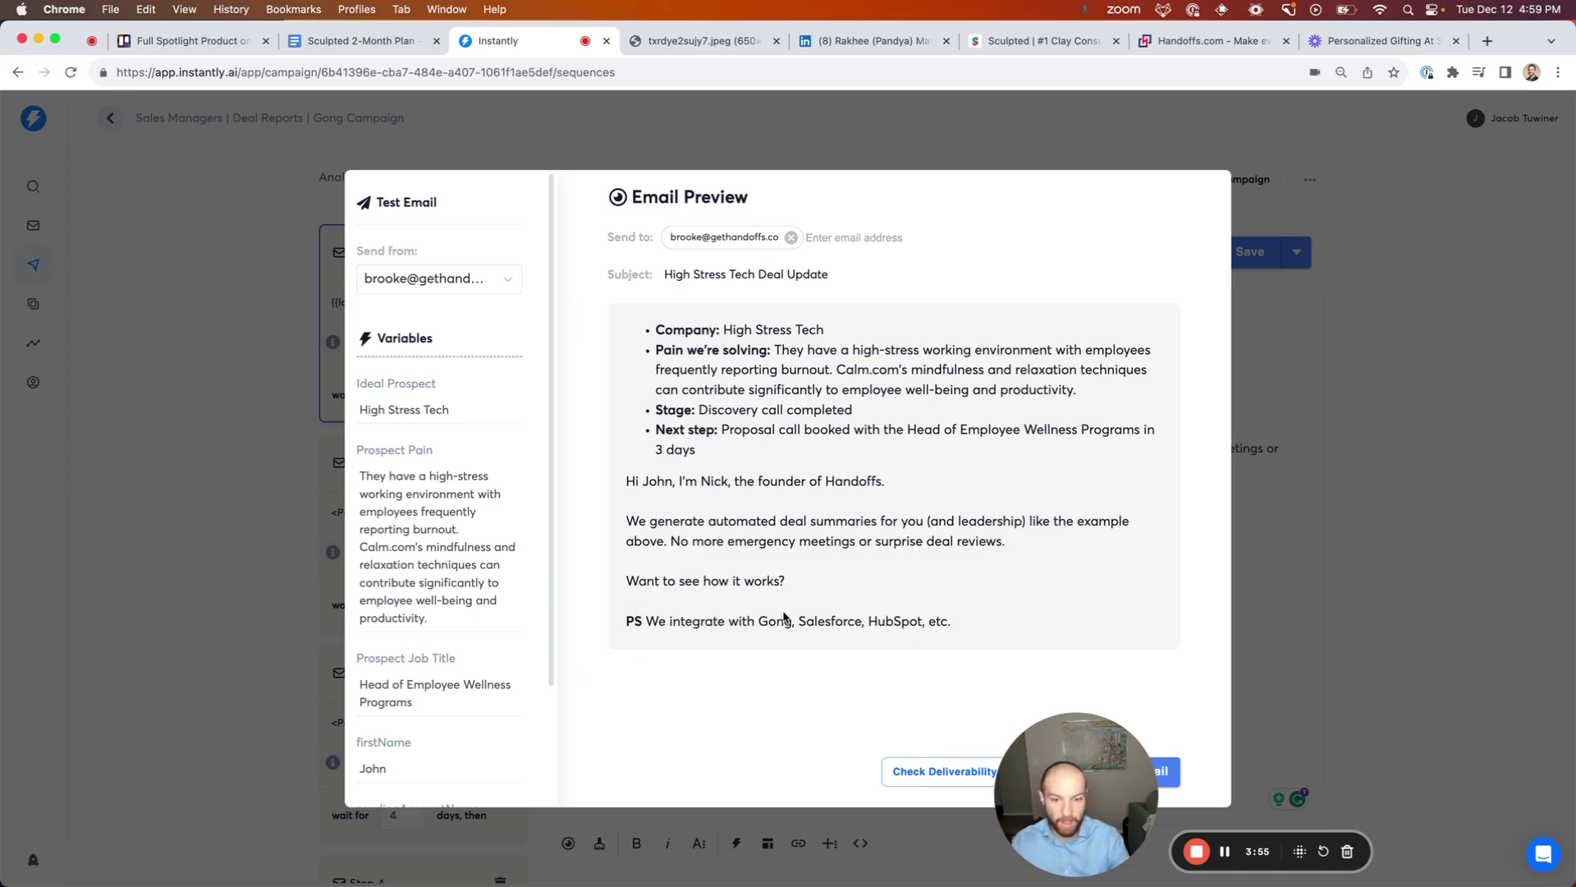
left_click_drag(792, 618, 770, 621)
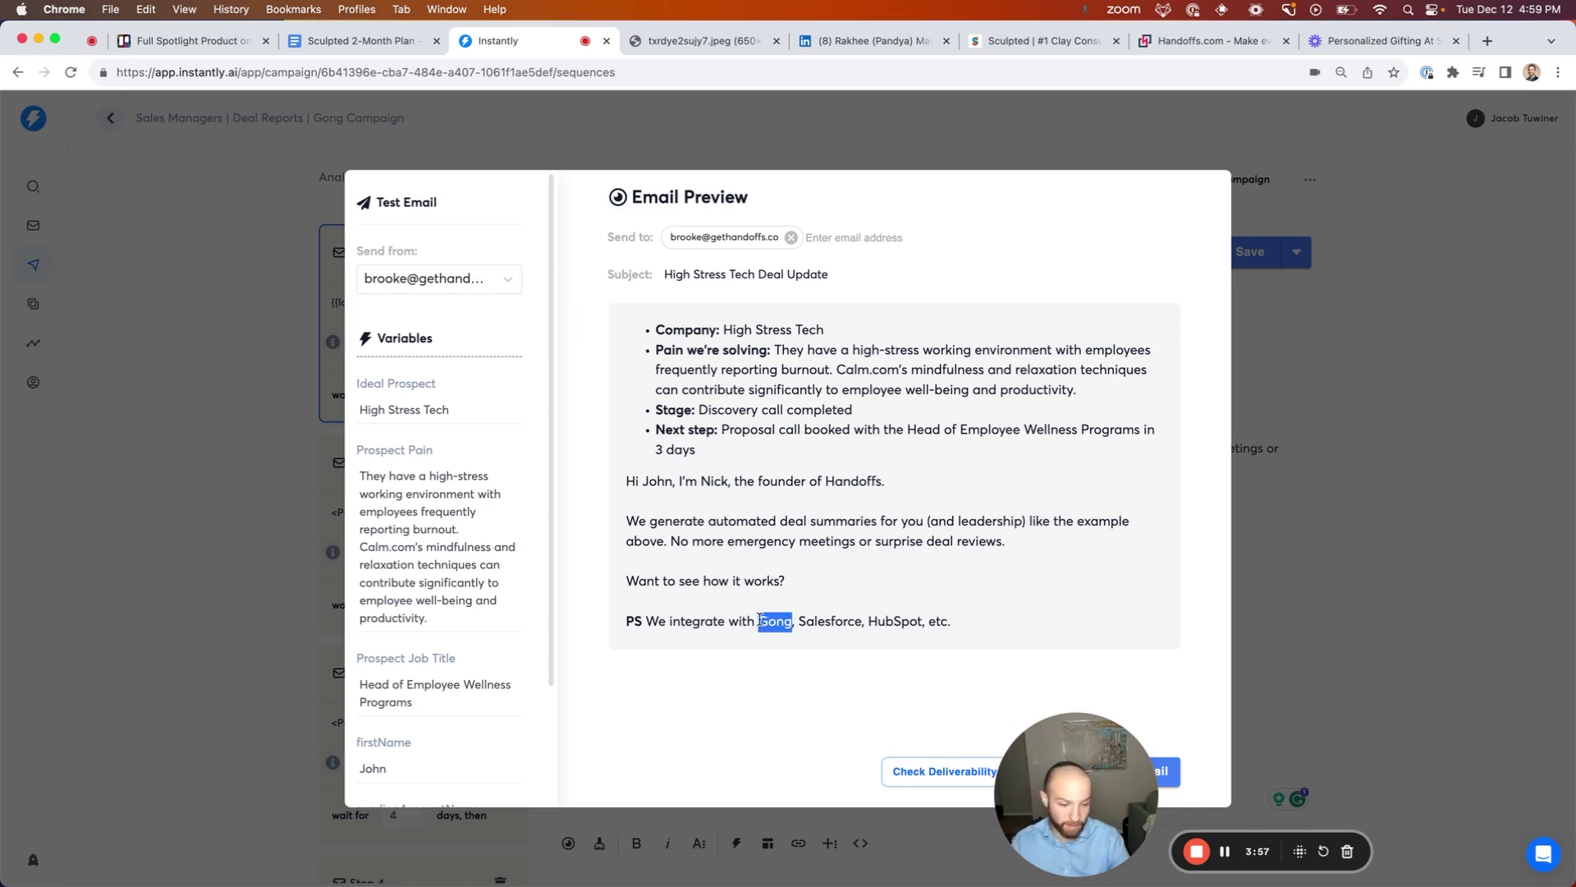
double_click(780, 620)
left_click(784, 619)
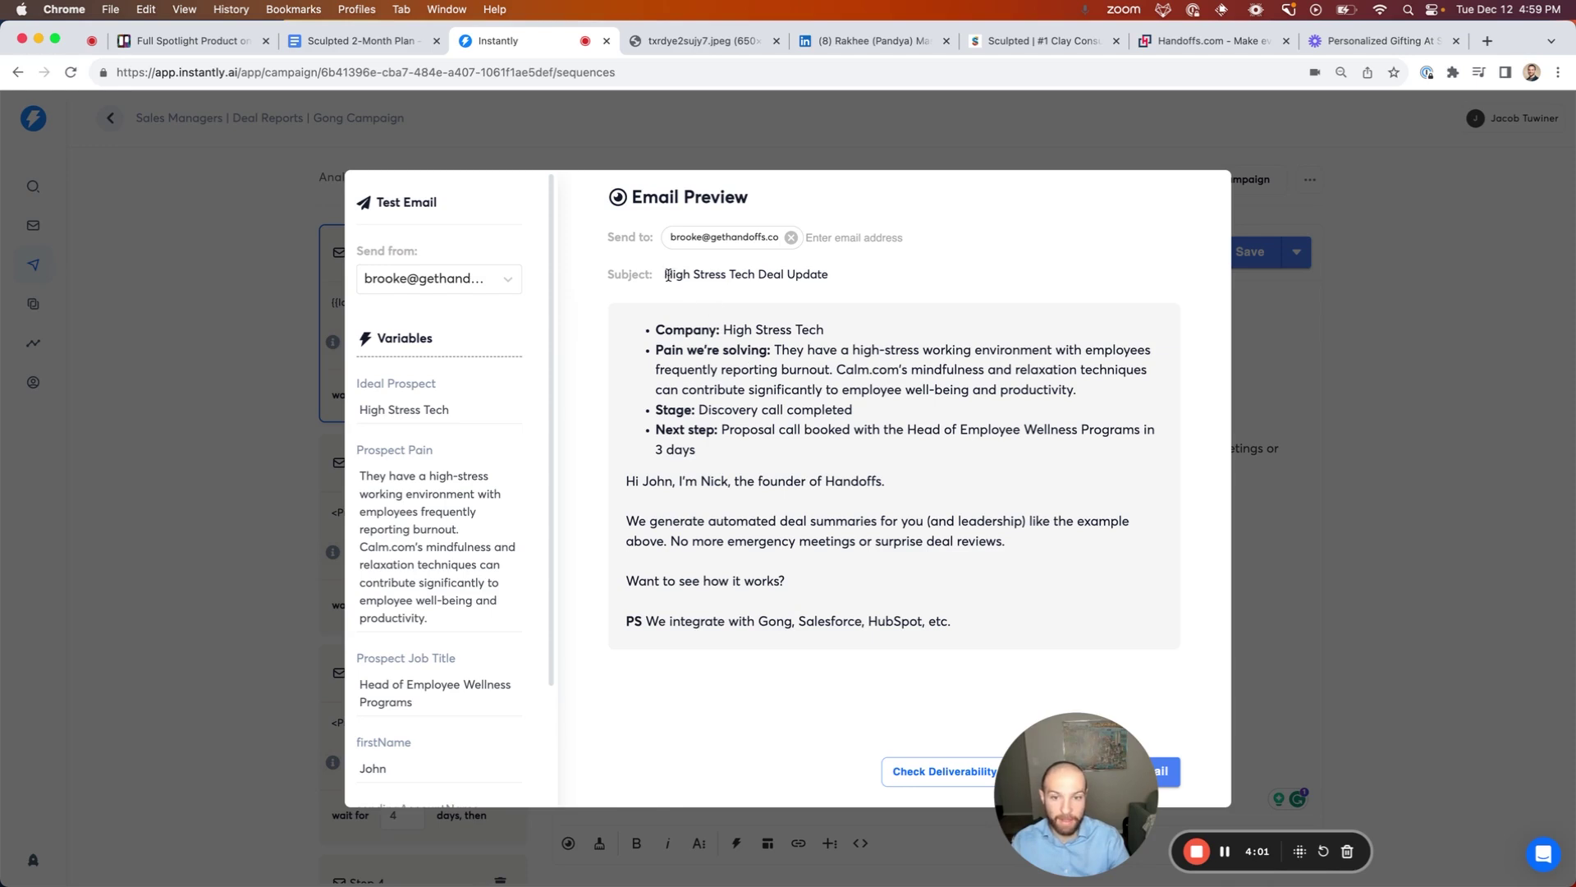
left_click_drag(667, 275, 786, 282)
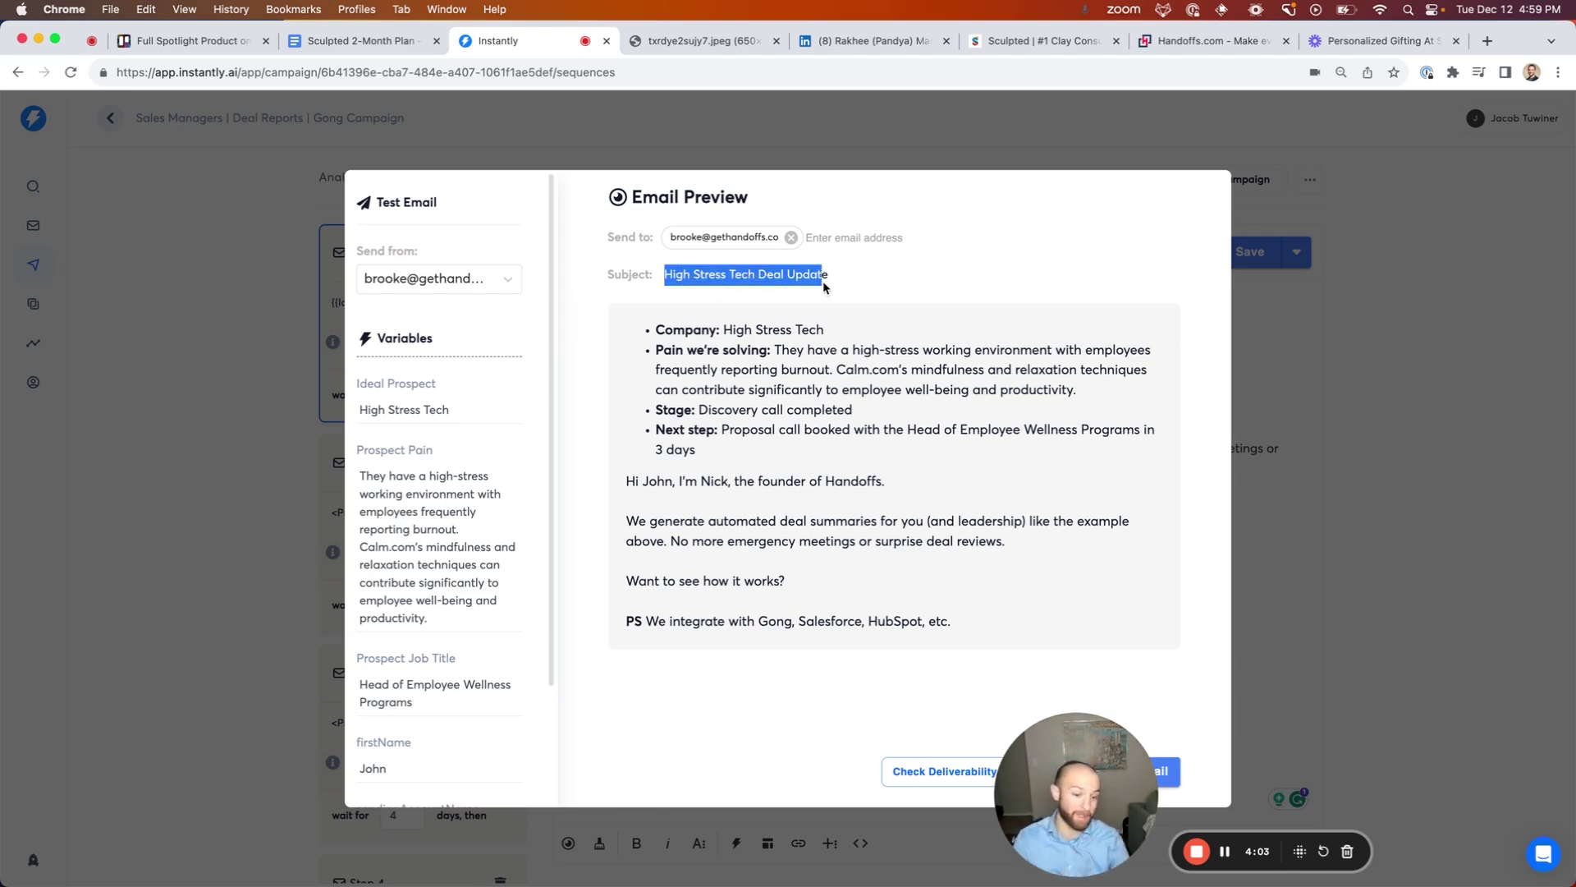
left_click(813, 287)
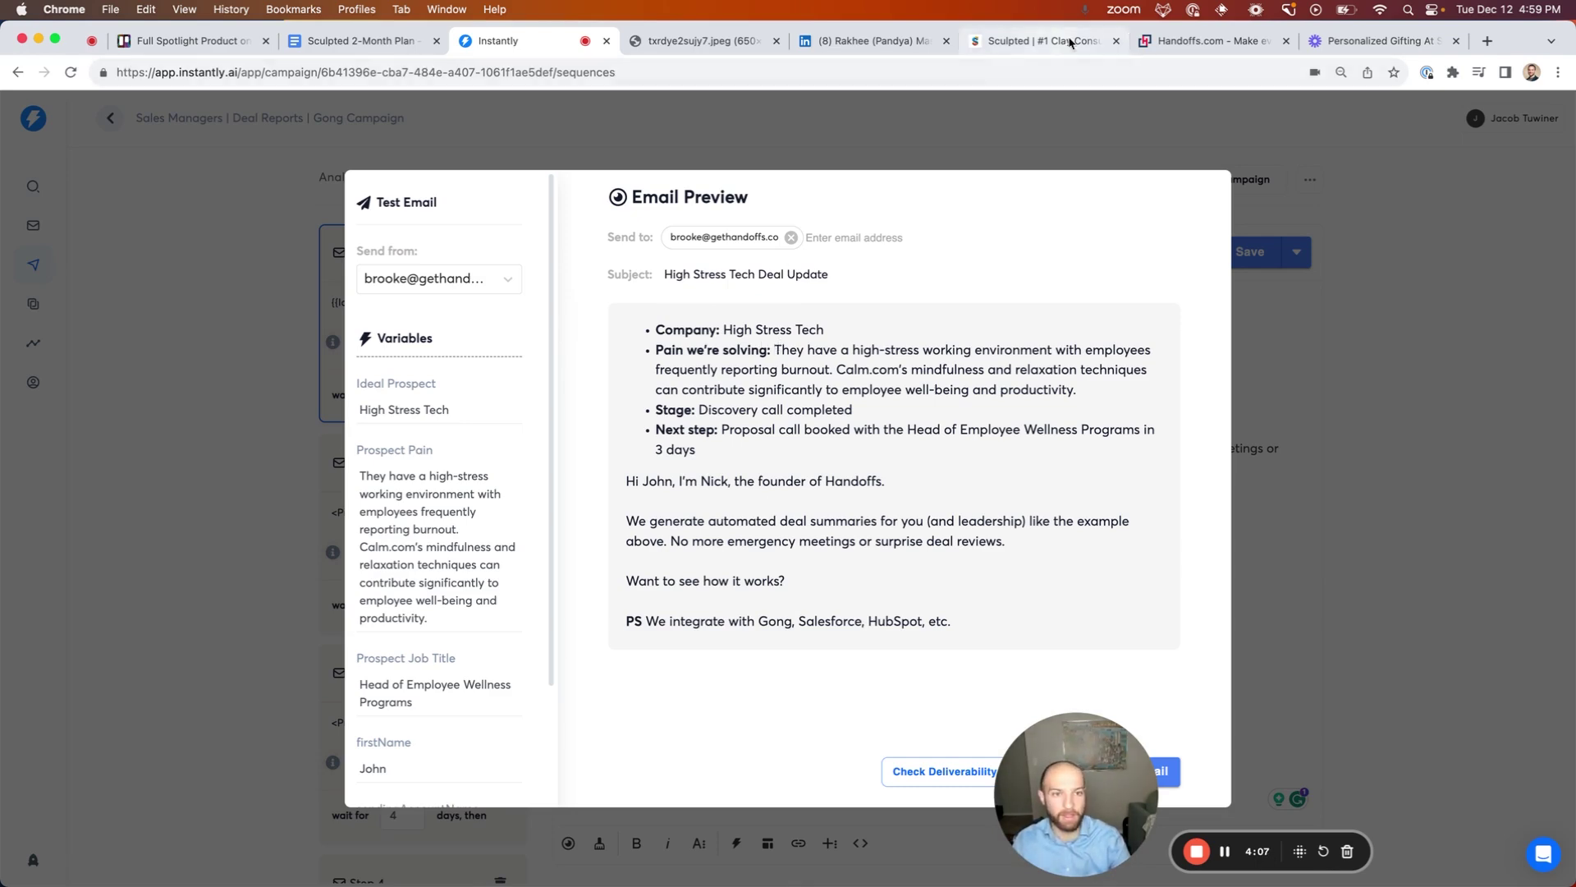
- Load calm.com in the Handoffs tab and open Calm Business, highlighting its headline
left_click(1206, 40)
left_click(1188, 71)
type("calm")
key("Return")
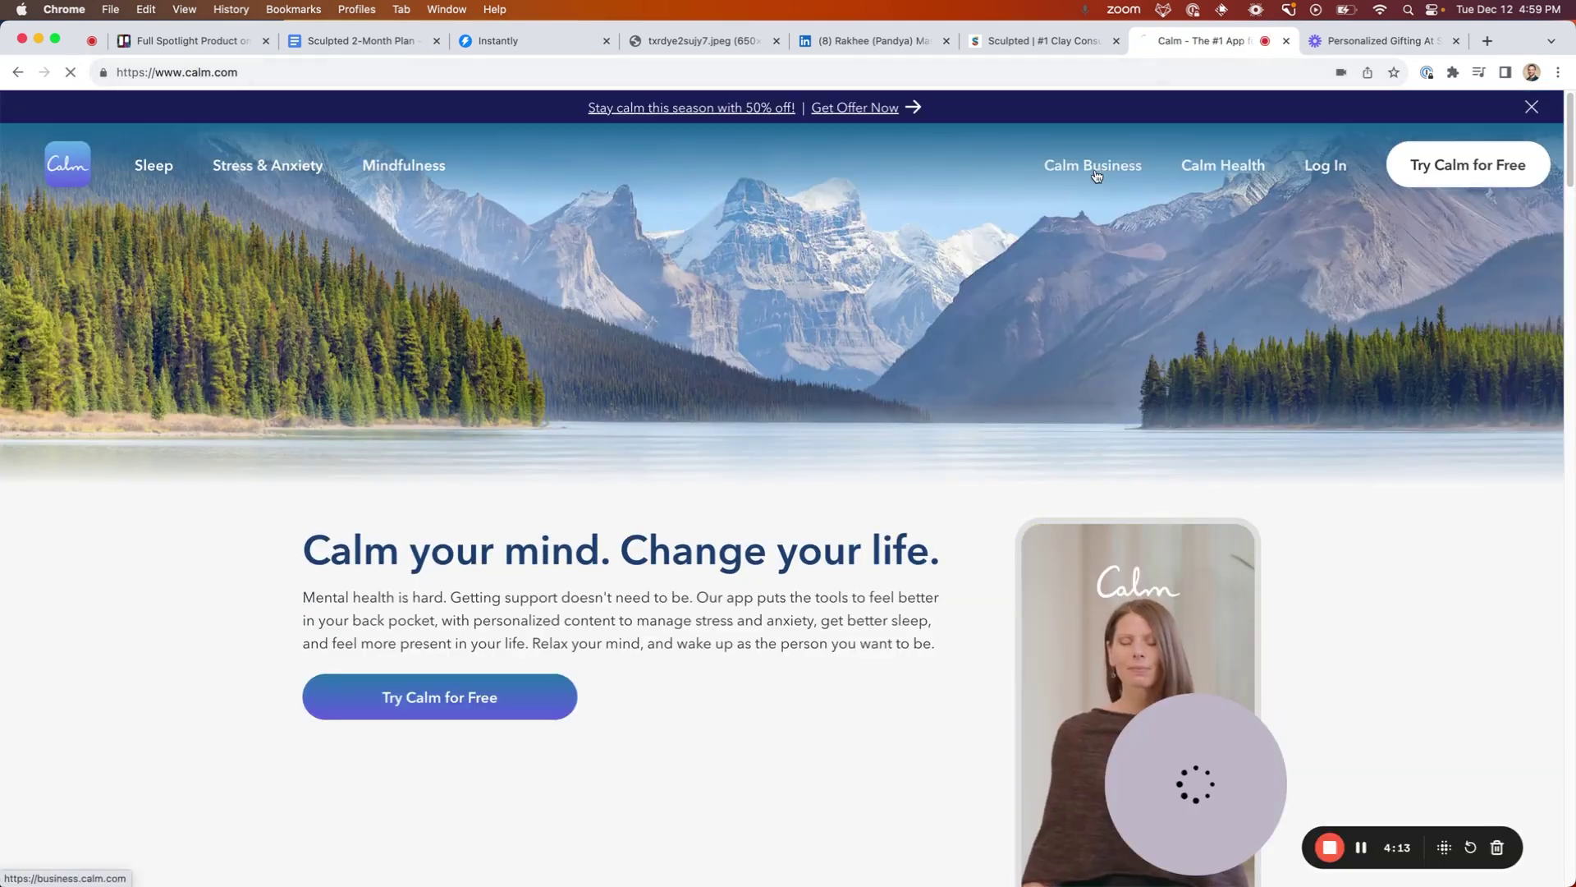
left_click(1113, 170)
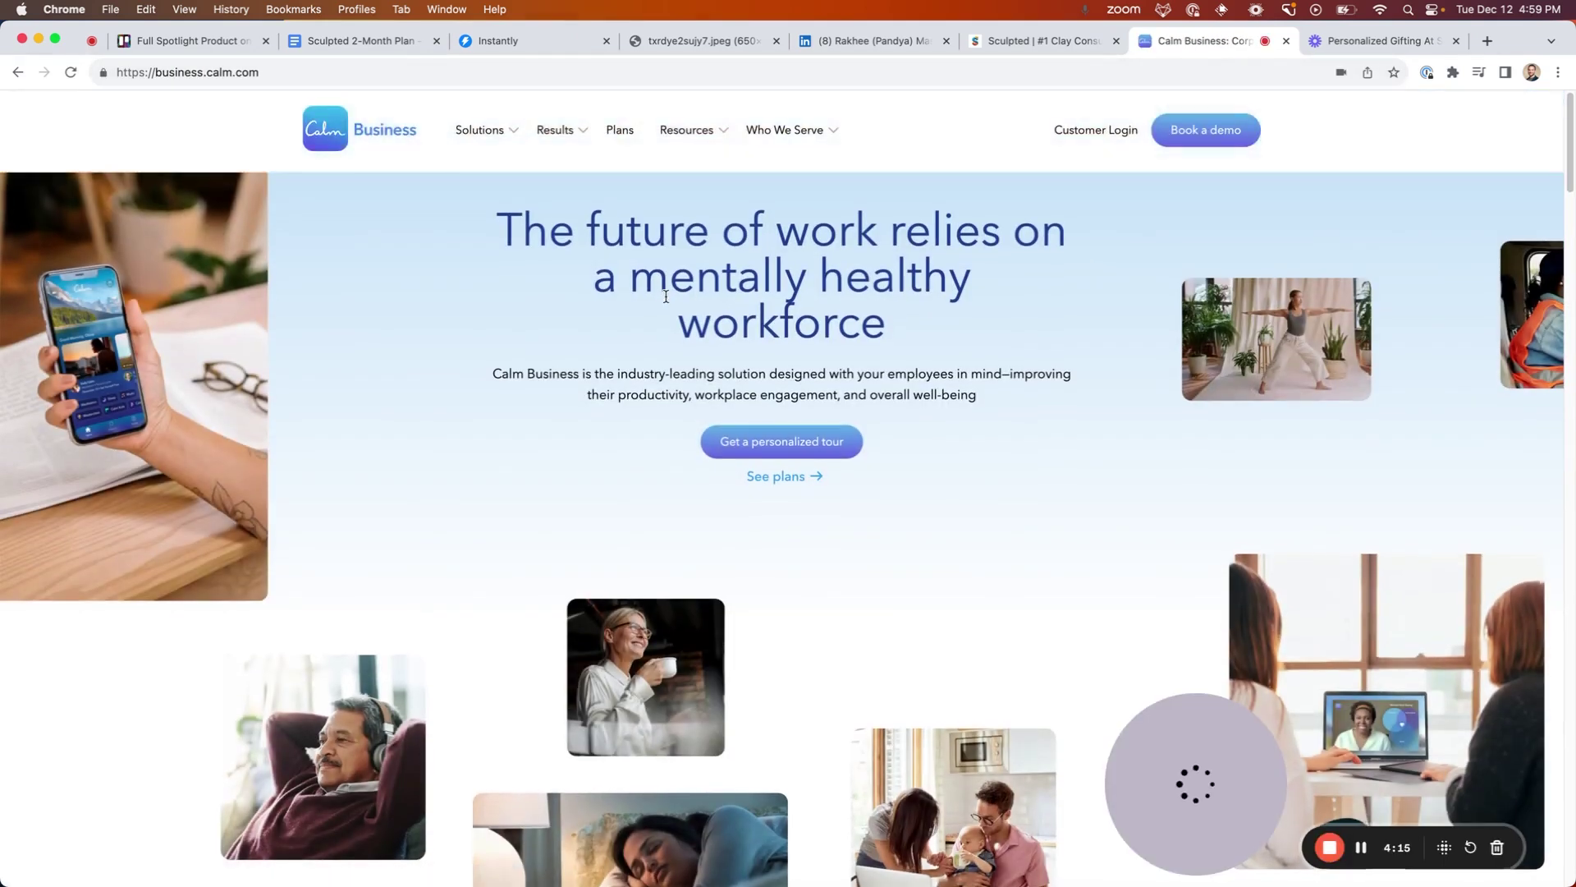
left_click_drag(506, 228, 938, 317)
left_click(937, 317)
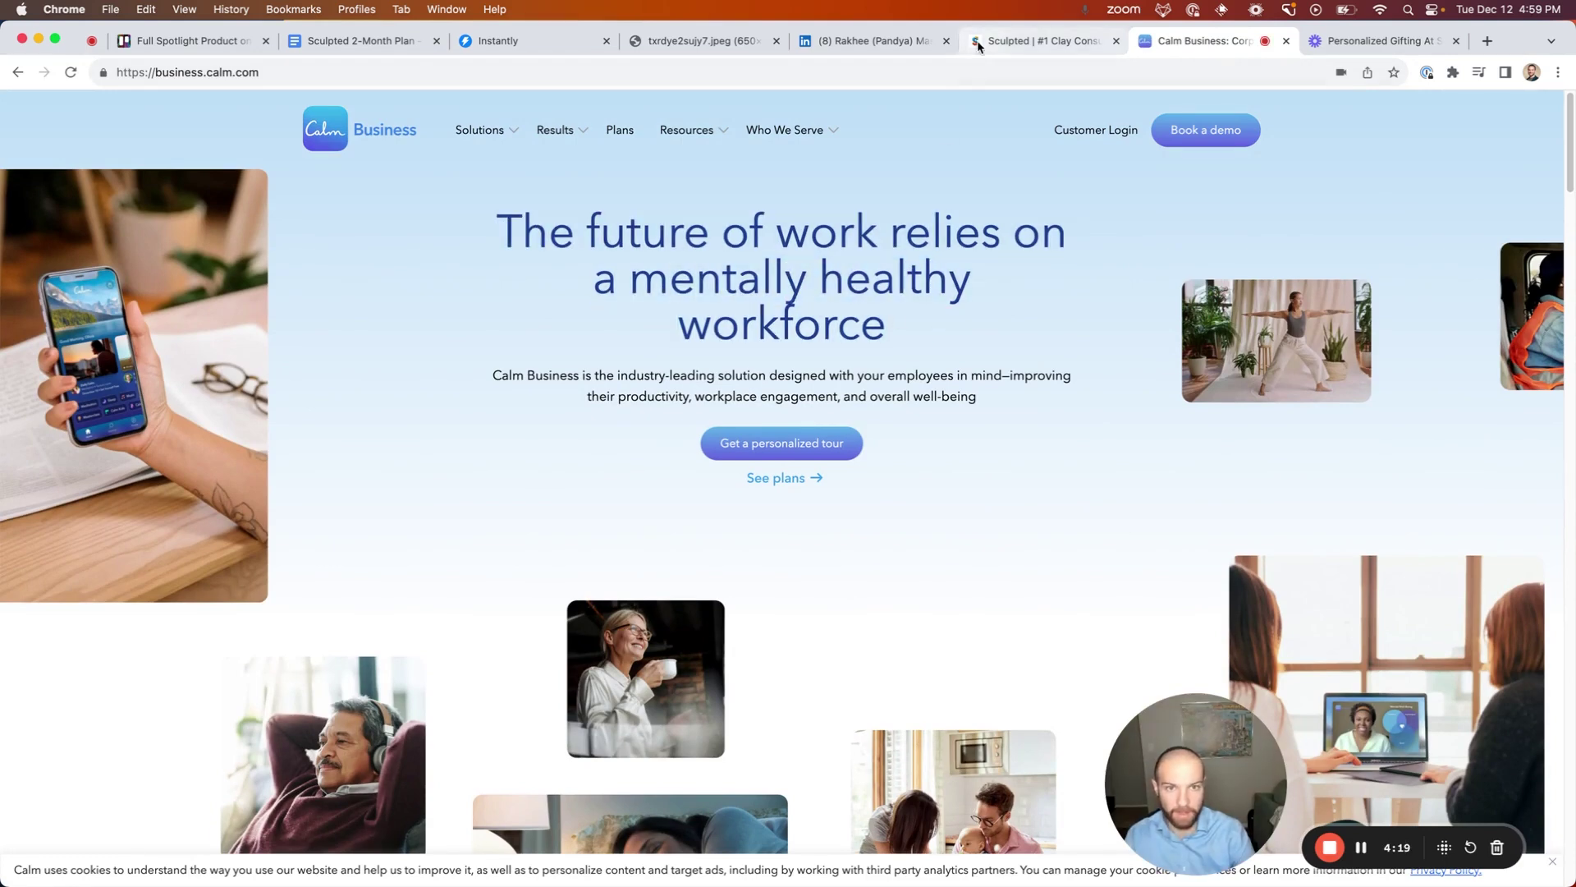
- Highlight the prospect pain text and wellness job title in the preview, then reopen the Clay table
left_click(555, 45)
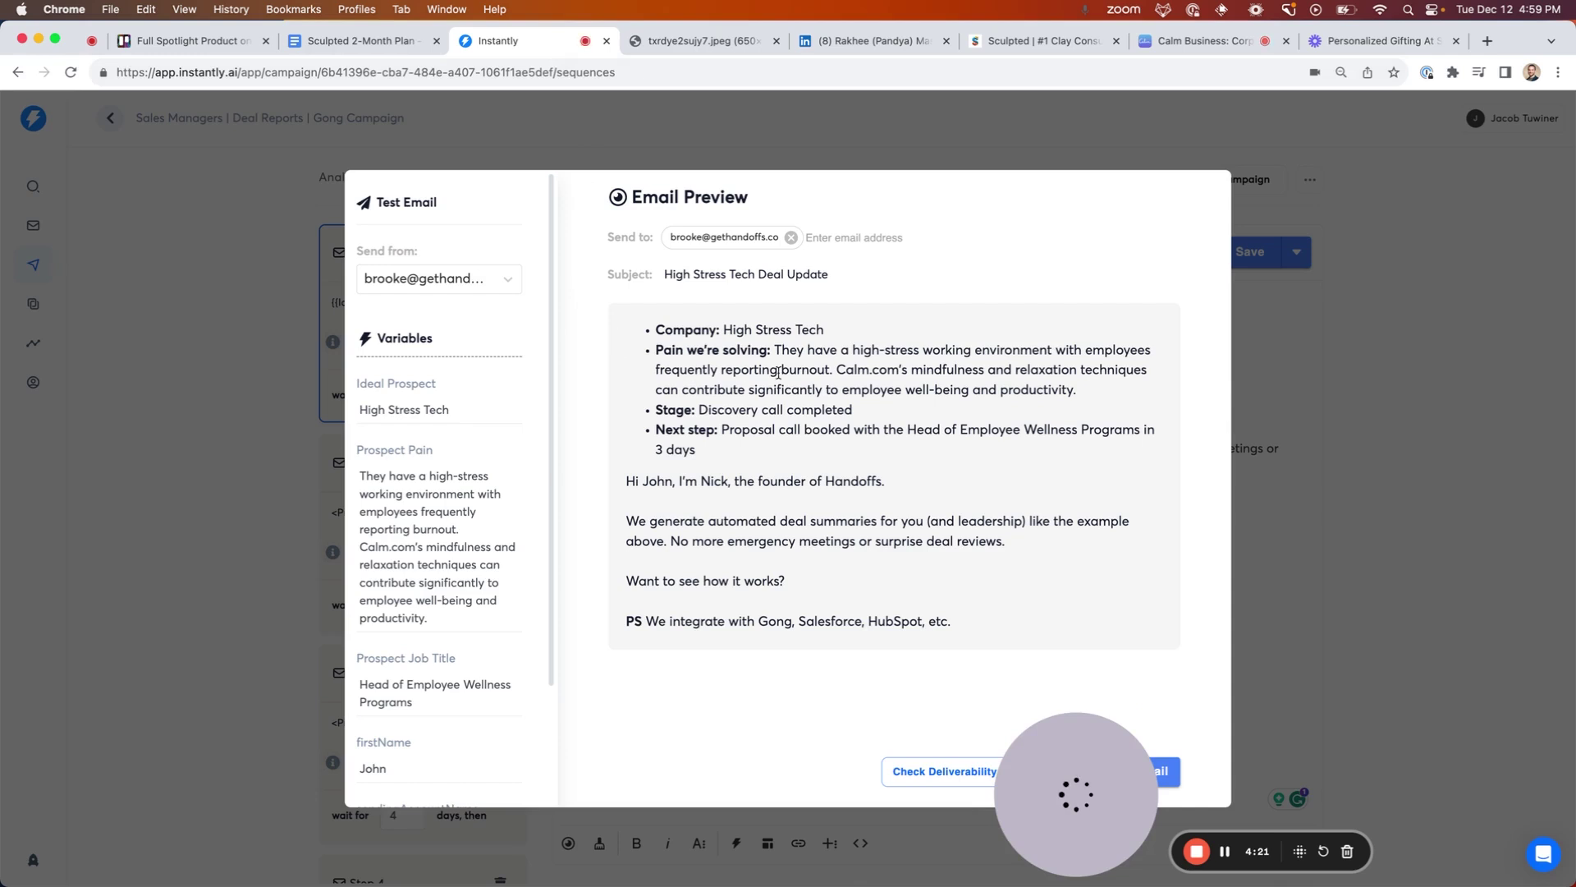
left_click_drag(774, 349, 1077, 390)
left_click(948, 431)
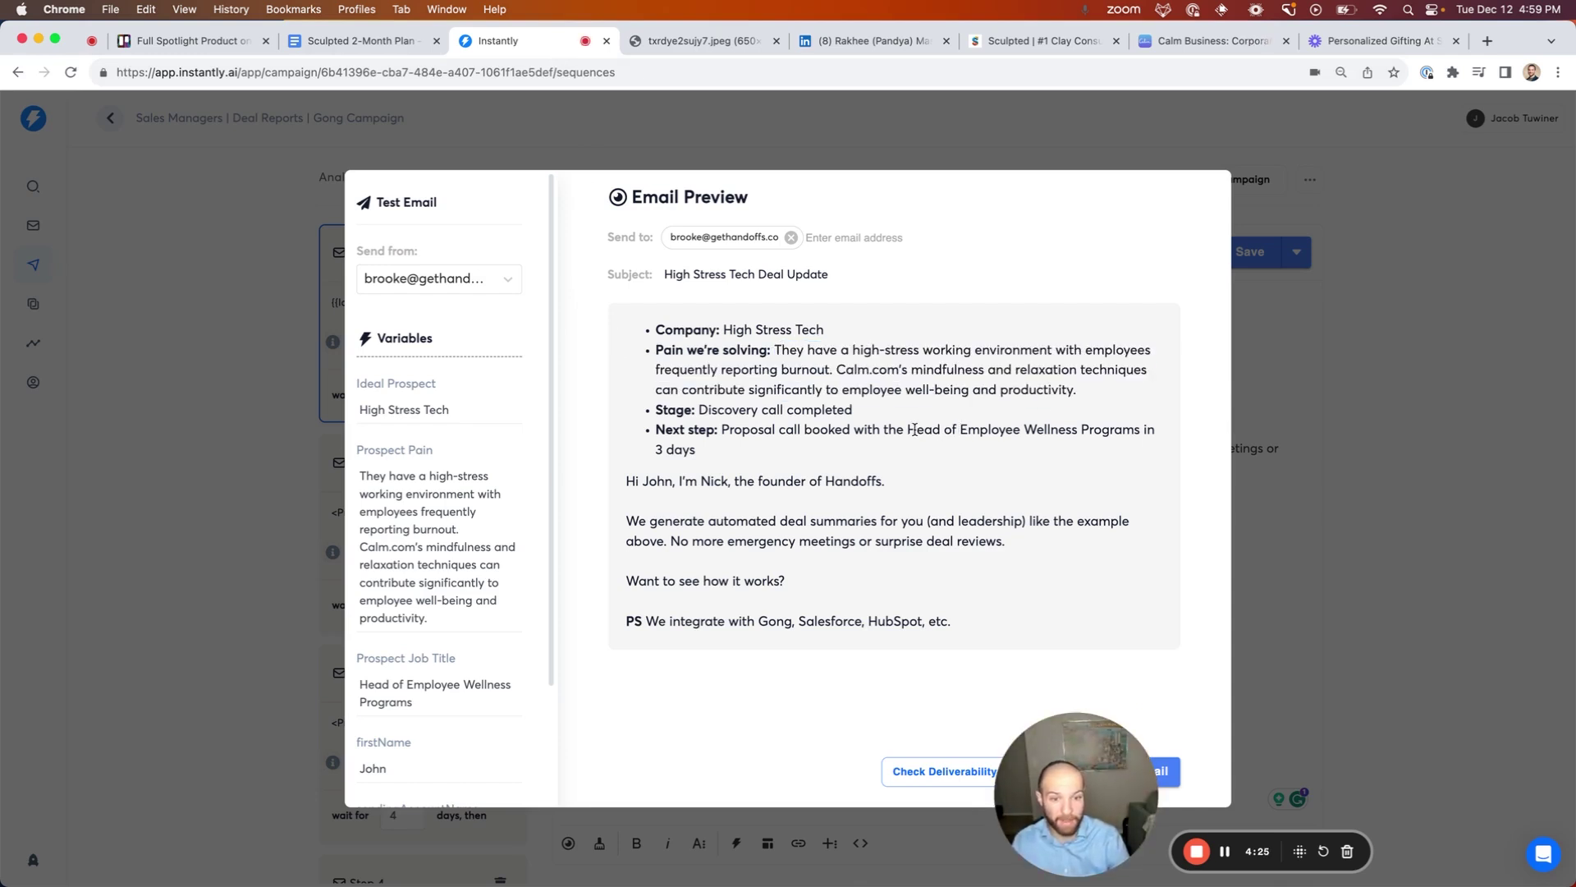
left_click_drag(949, 426, 1133, 429)
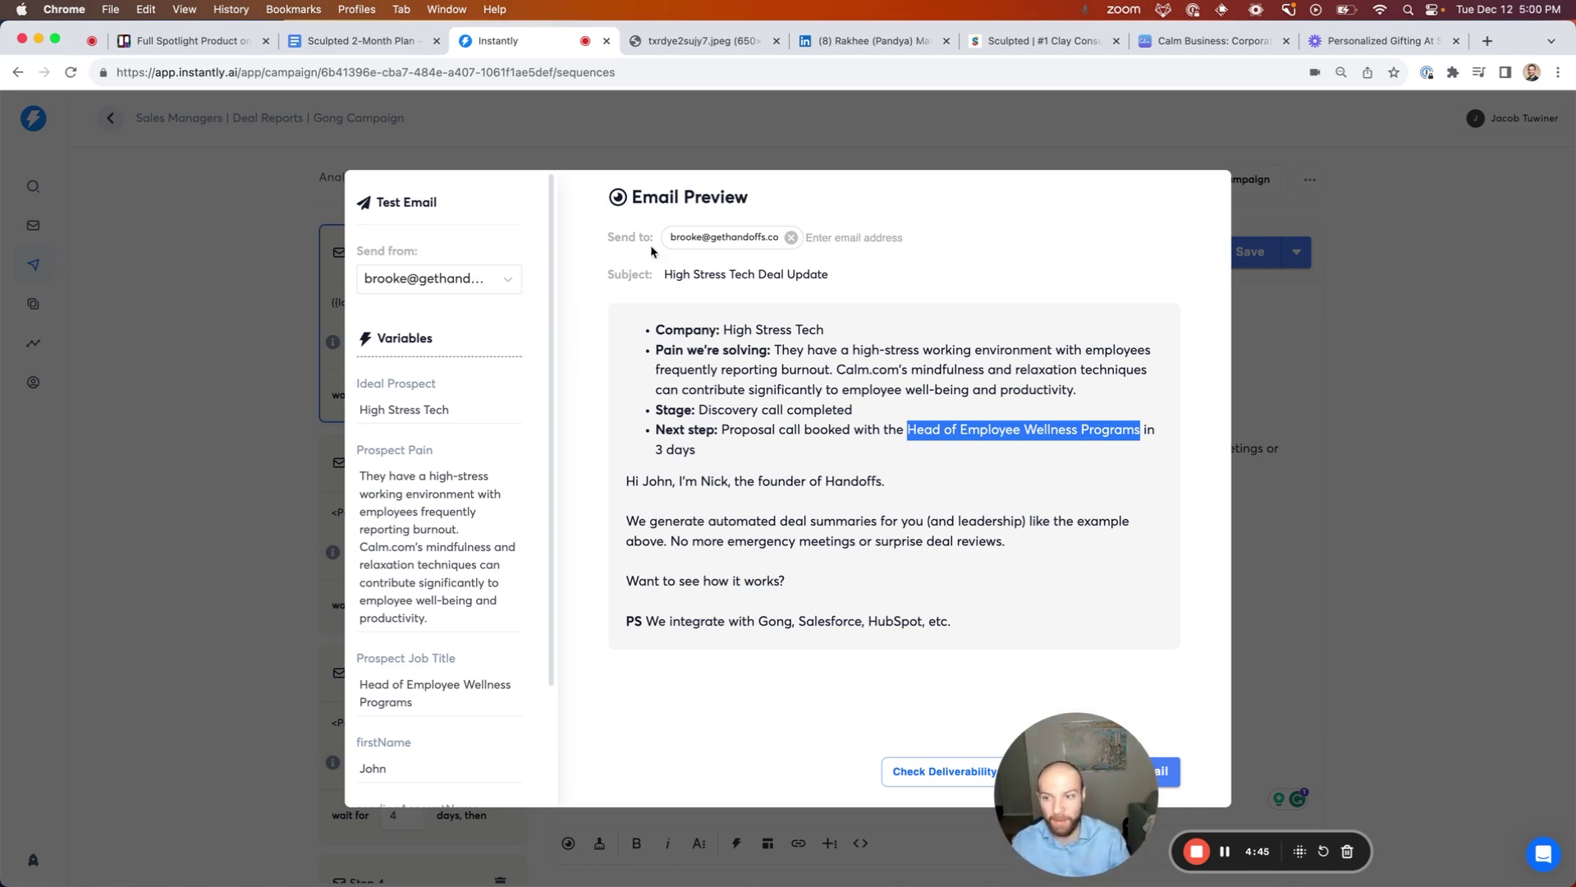
key("super+shift+t")
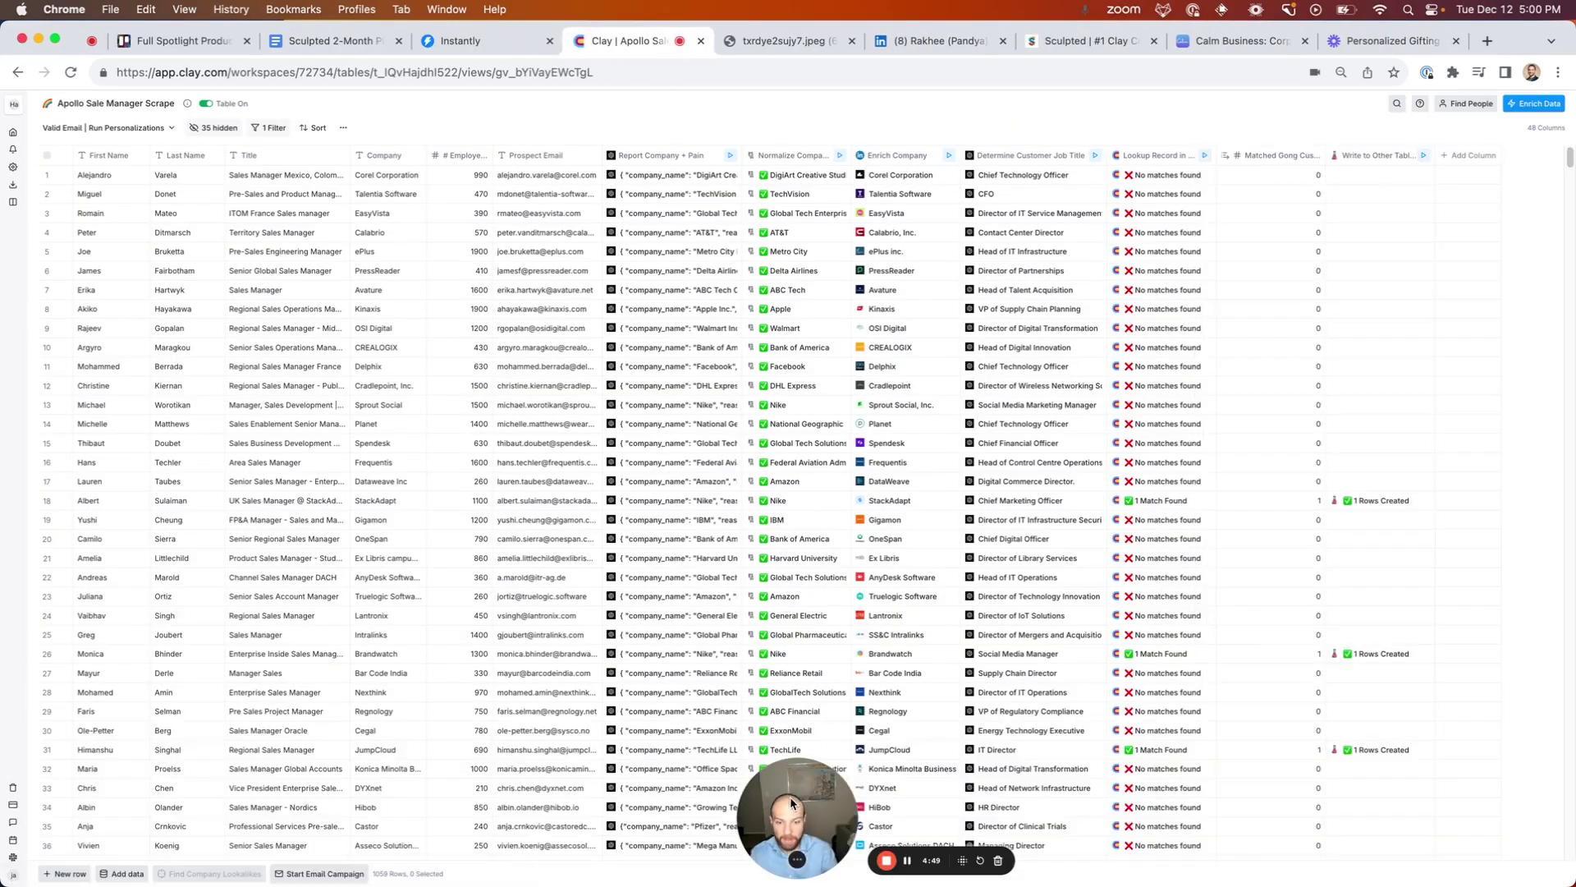
- Scroll through the 1659-row Apollo Sale Manager Scrape table
left_click_drag(790, 810, 1285, 408)
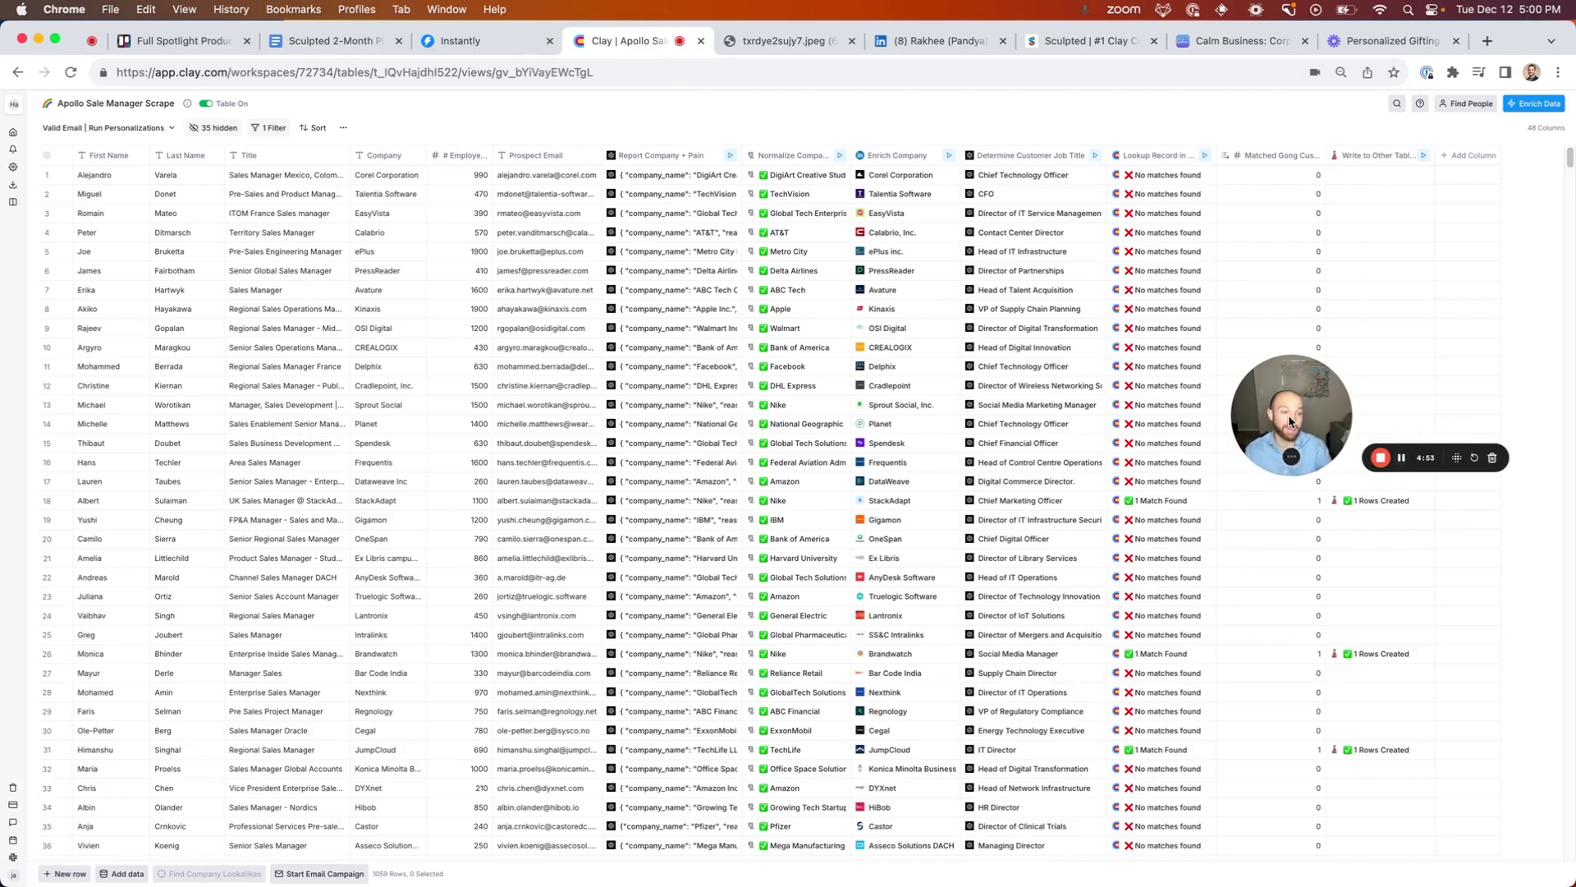
left_click_drag(1456, 458, 1329, 512)
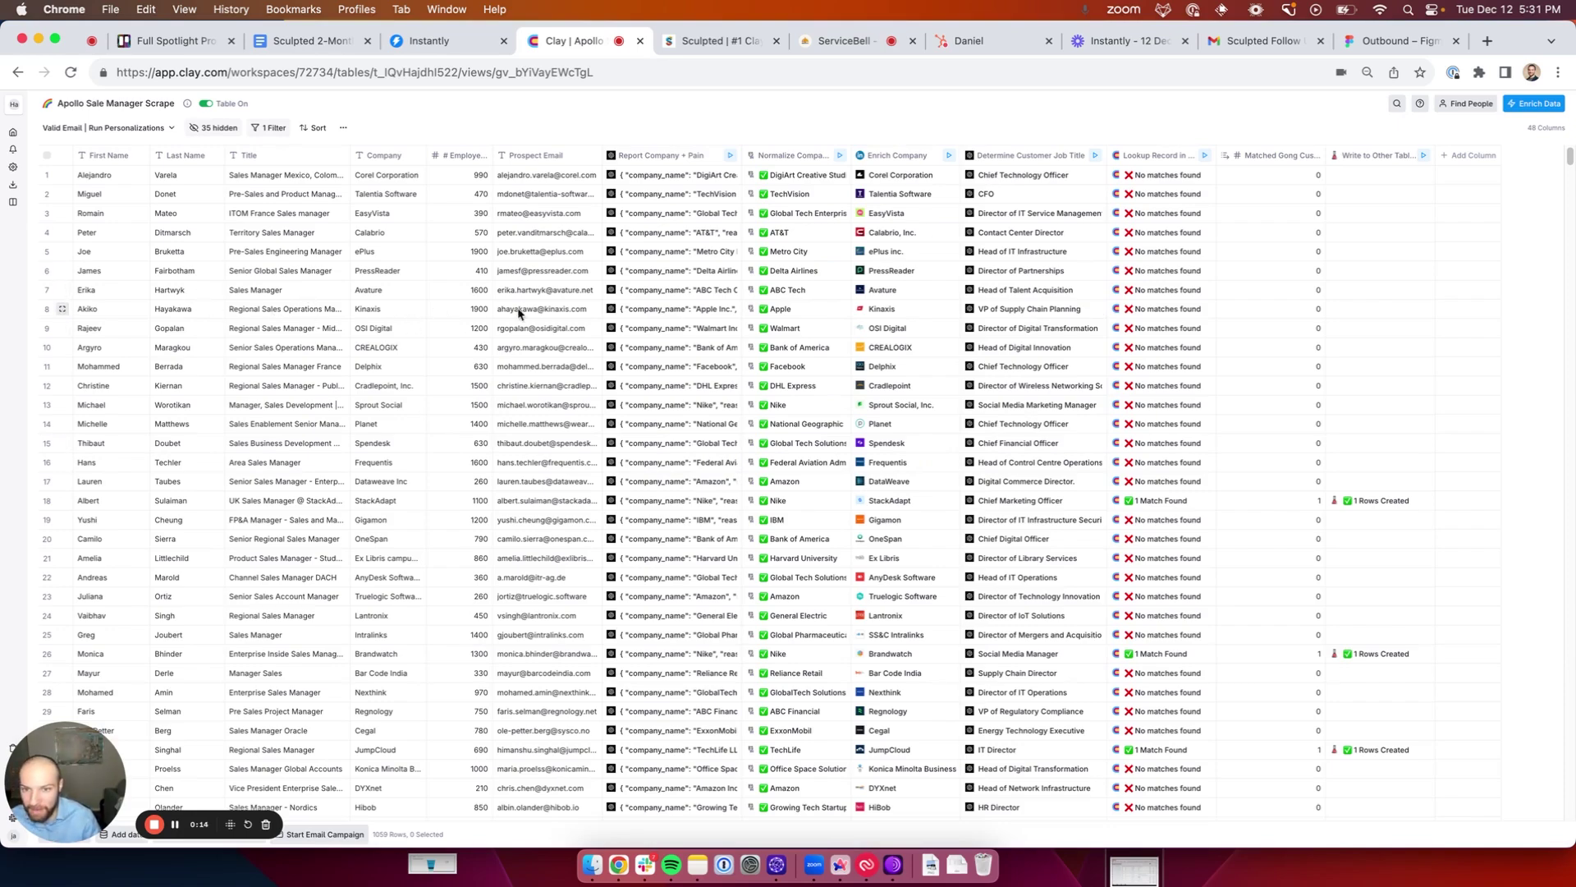
scroll(545, 493, "down", 10)
scroll(550, 489, "down", 5)
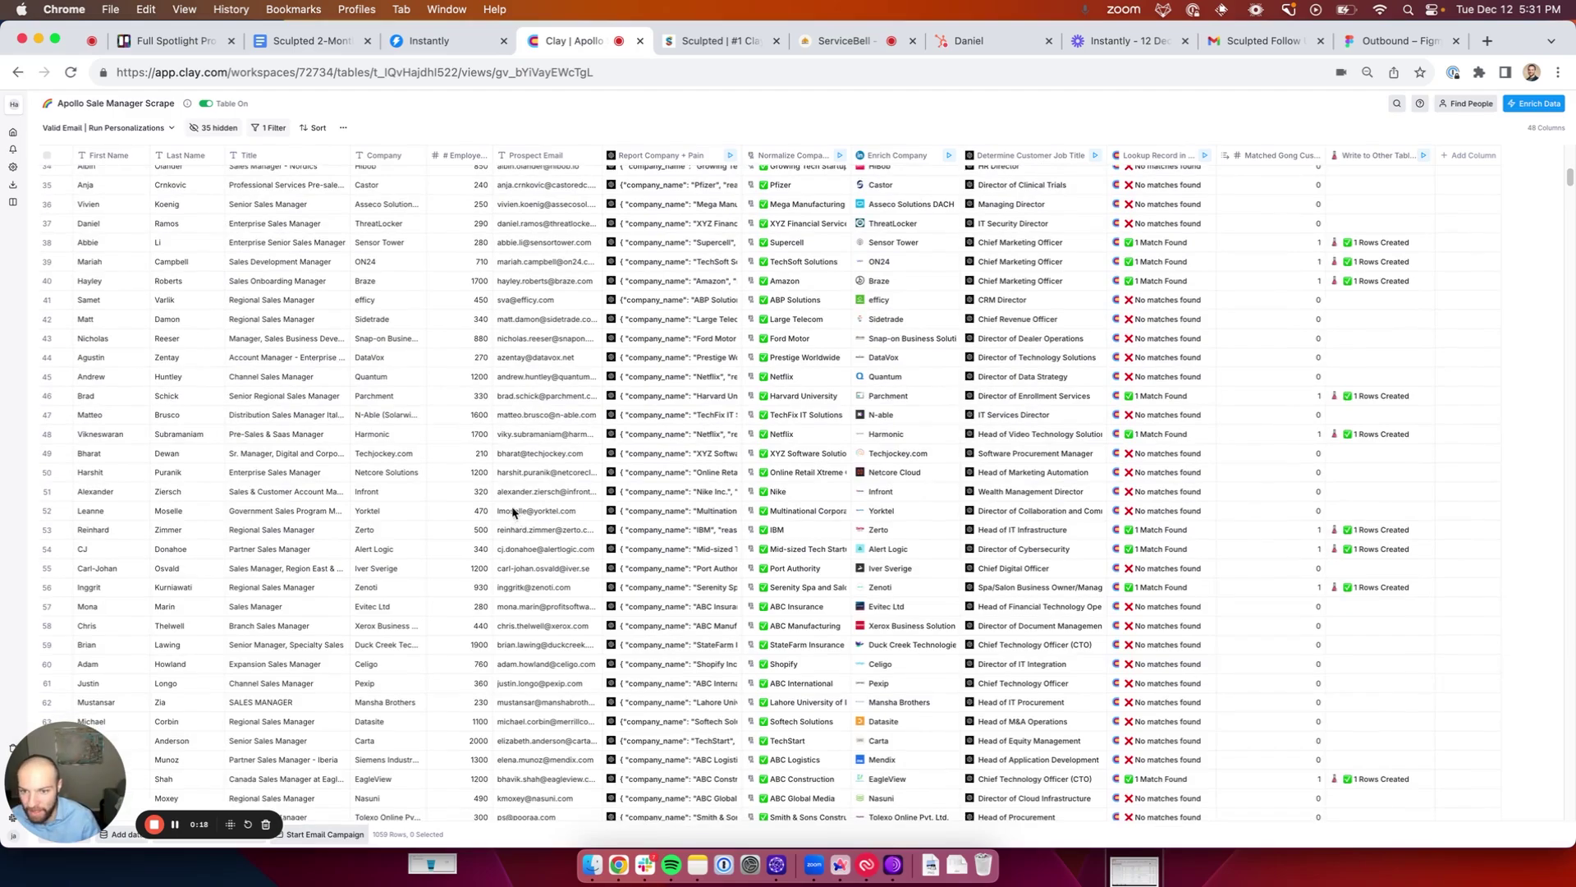
scroll(476, 341, "up", 15)
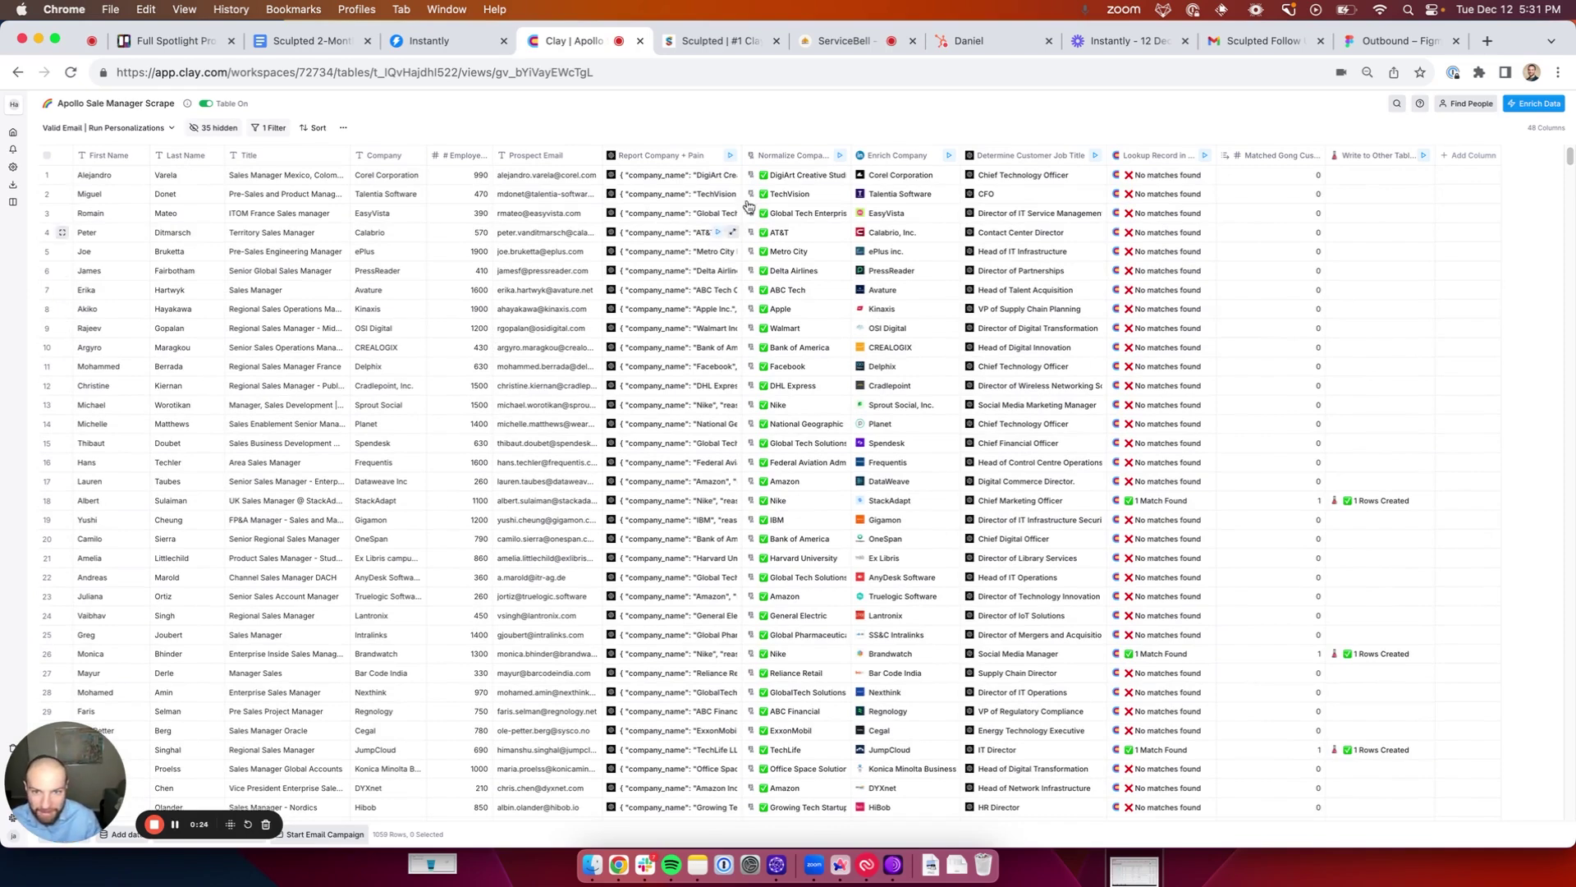
left_click(702, 156)
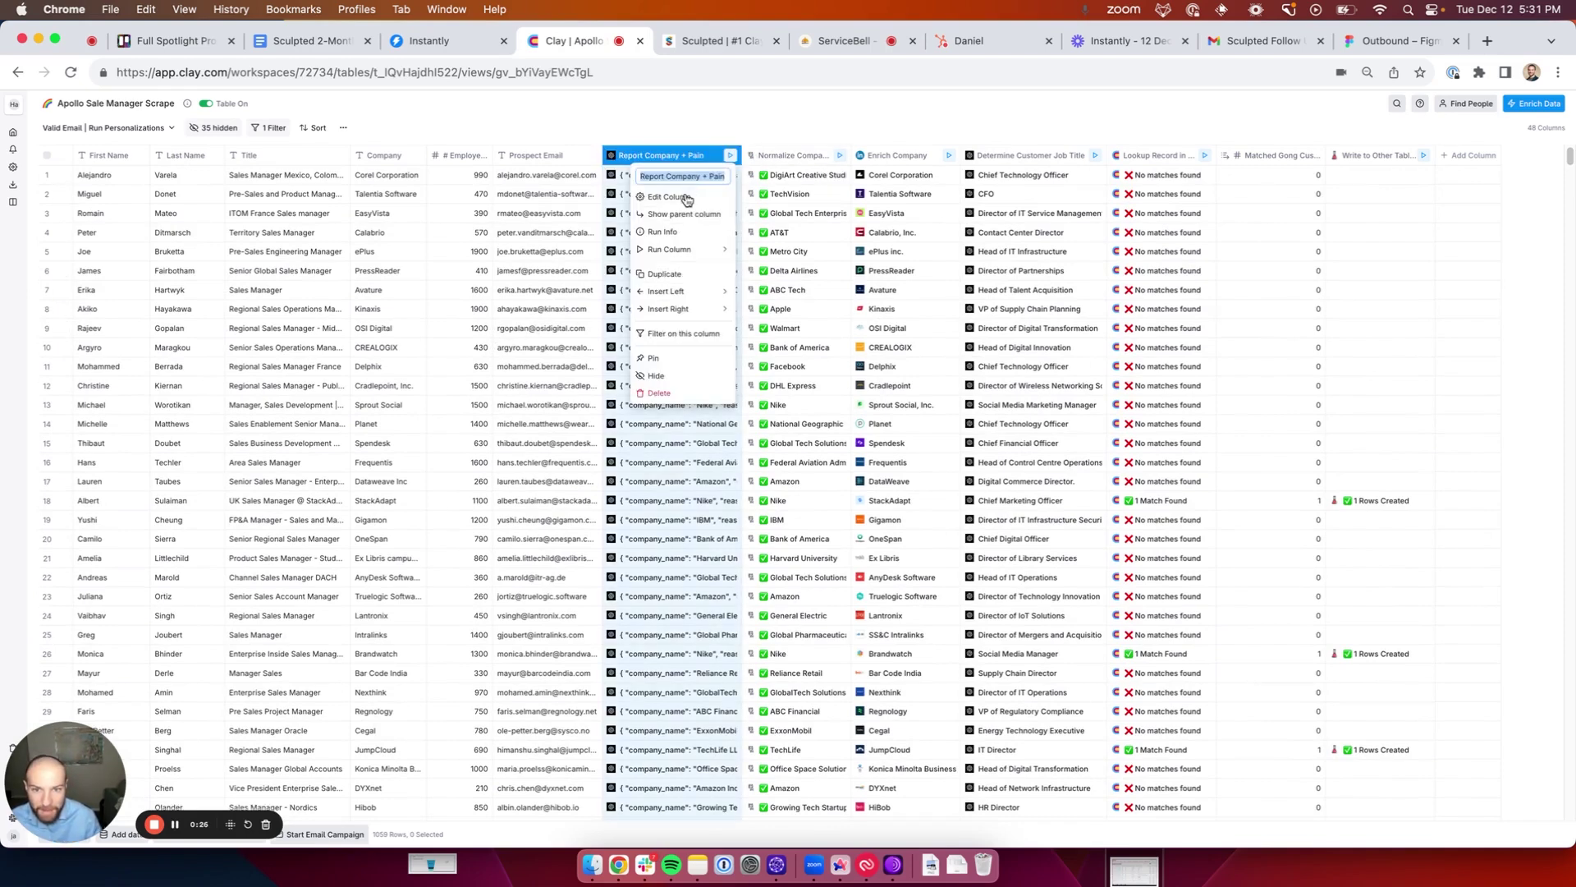
left_click(686, 196)
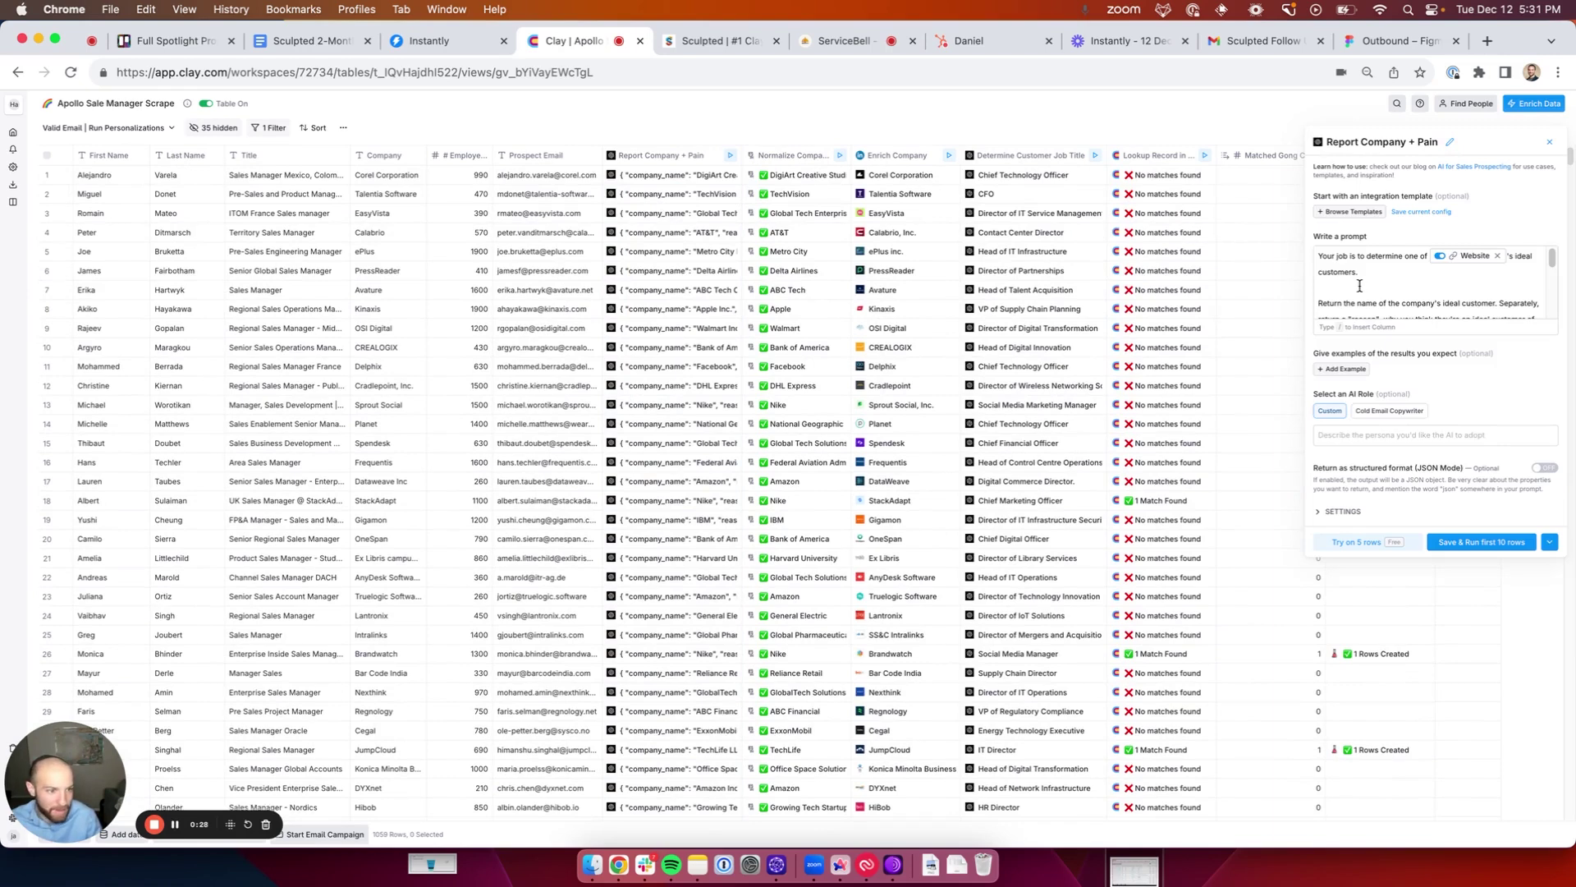
left_click(1364, 286)
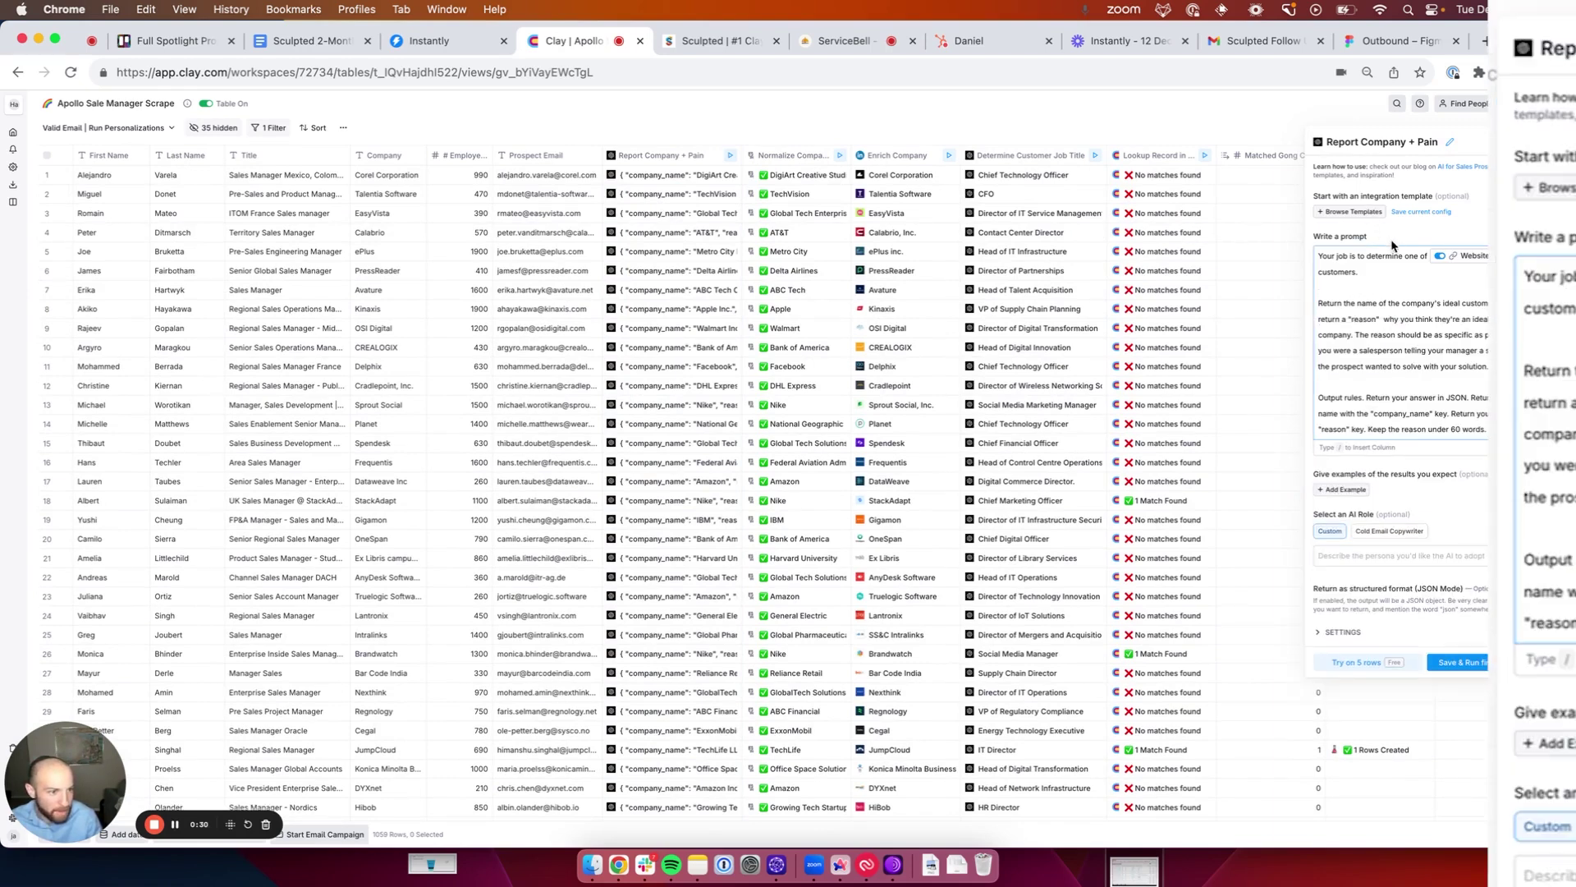
left_click(1383, 272)
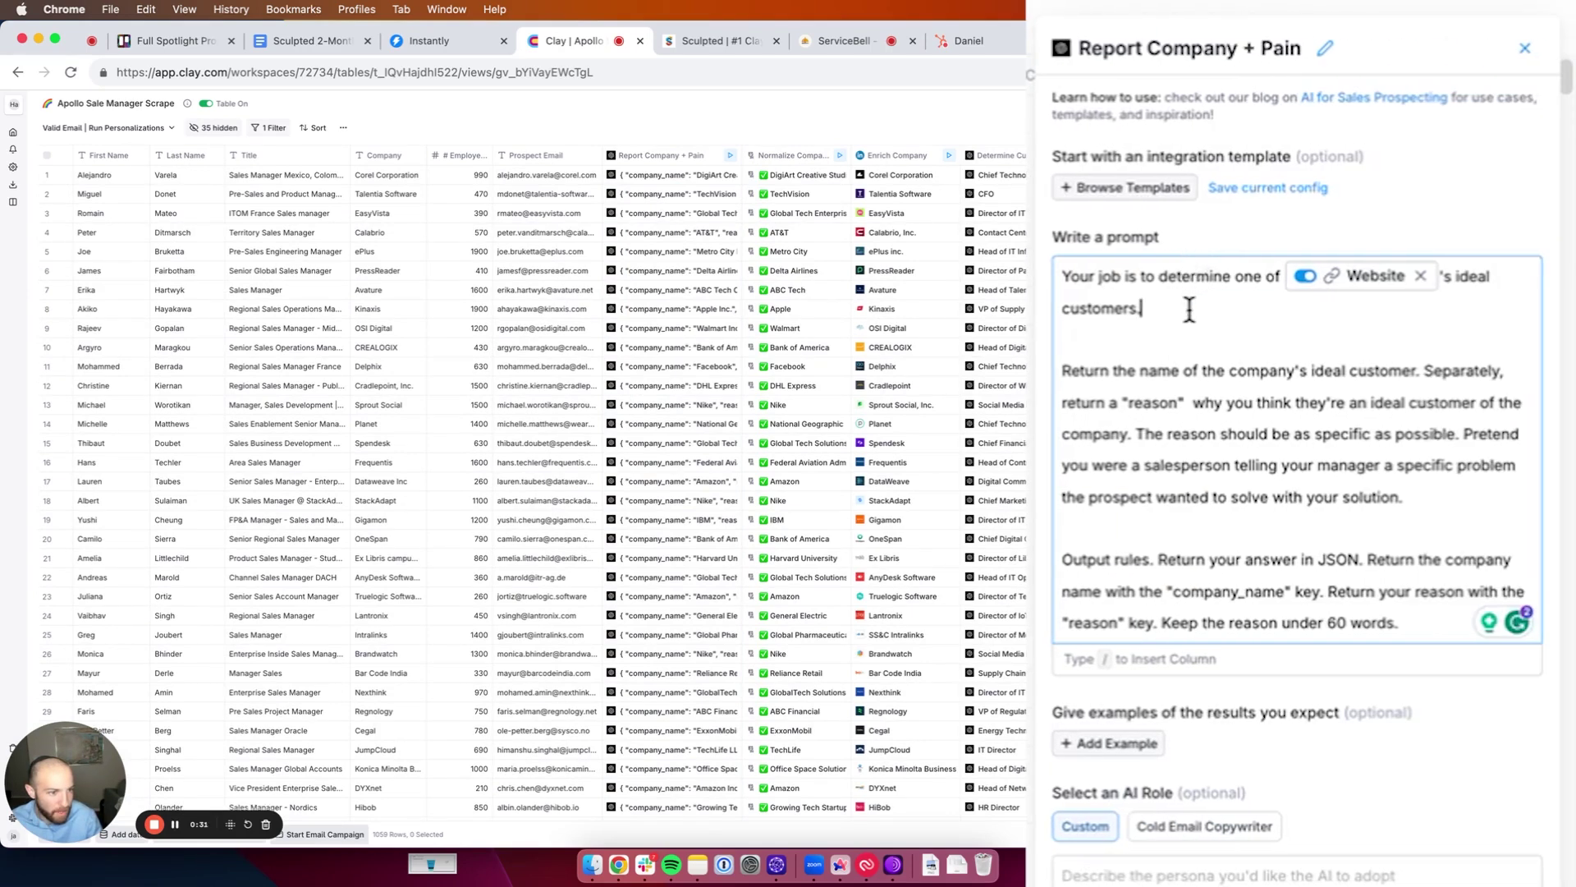
left_click_drag(1189, 310, 1031, 283)
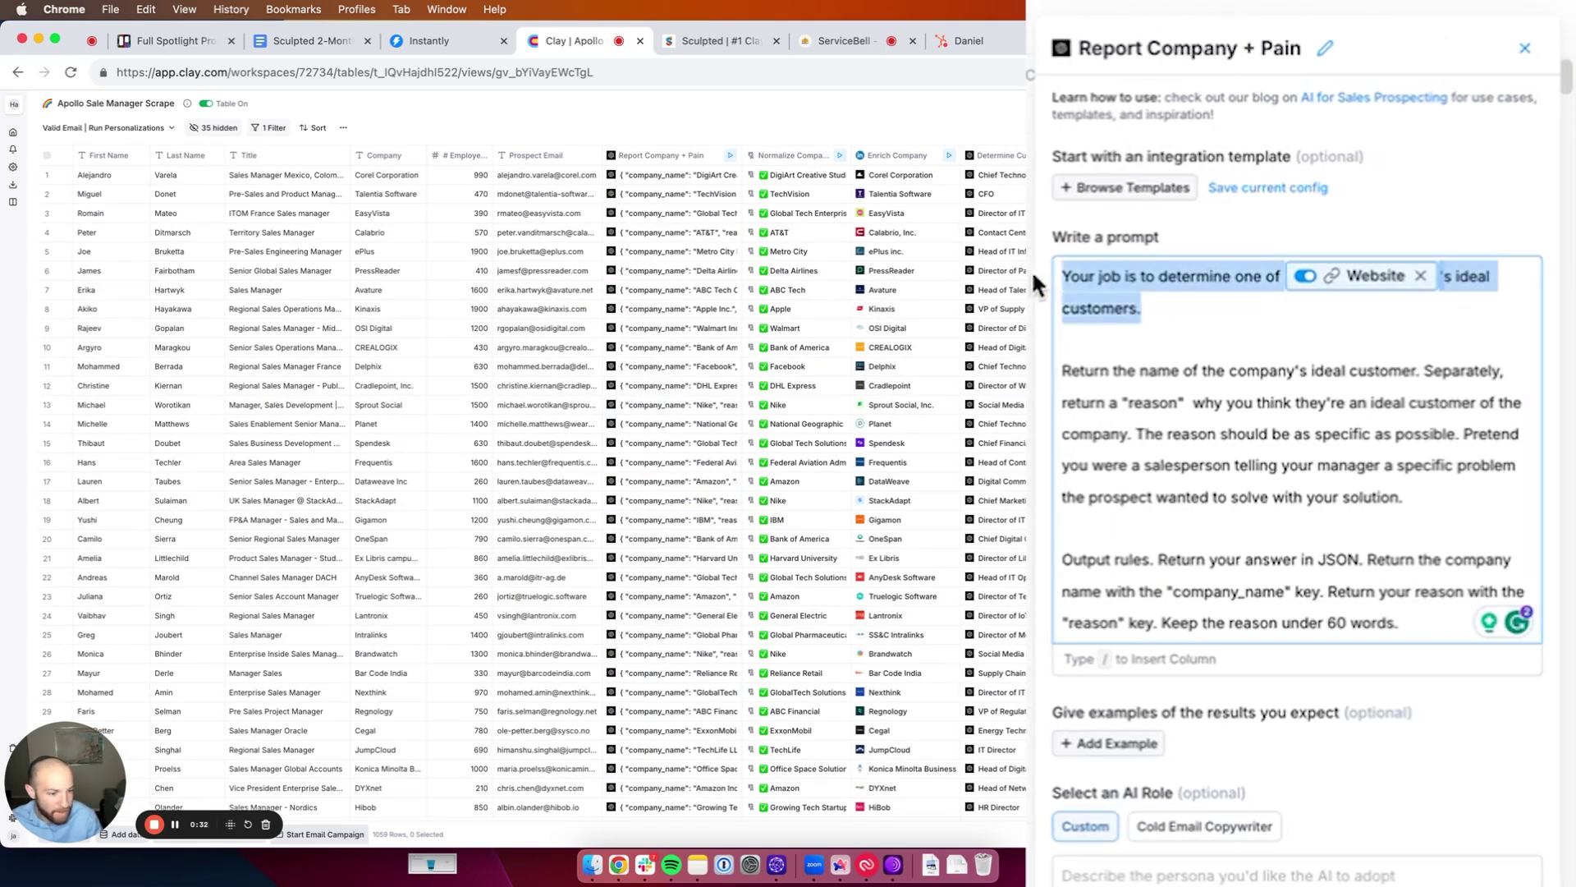
left_click(1184, 303)
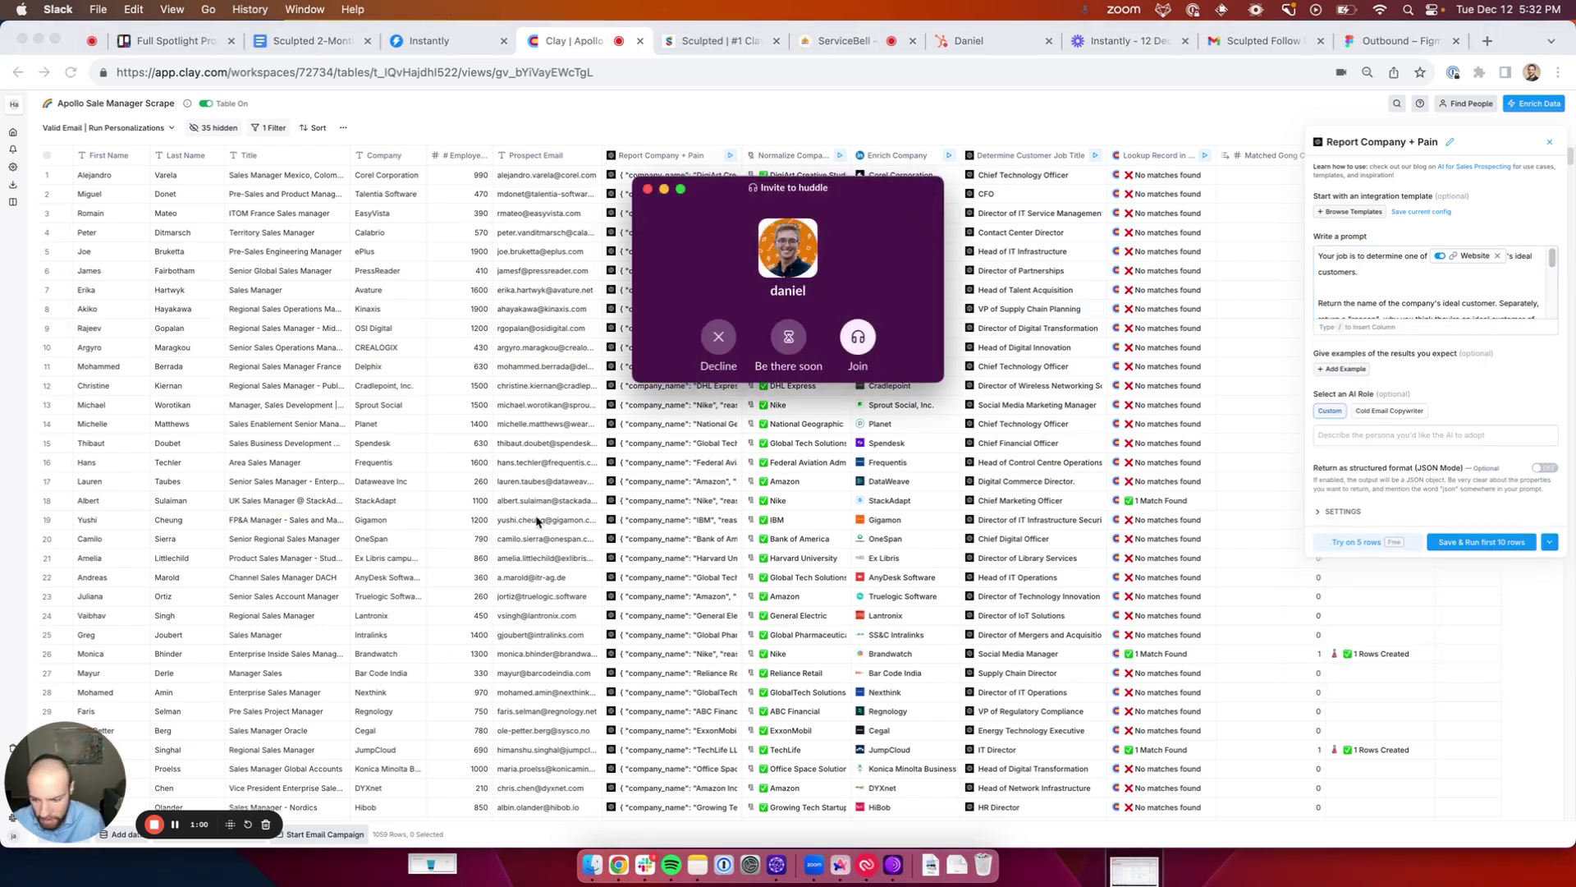
left_click(175, 825)
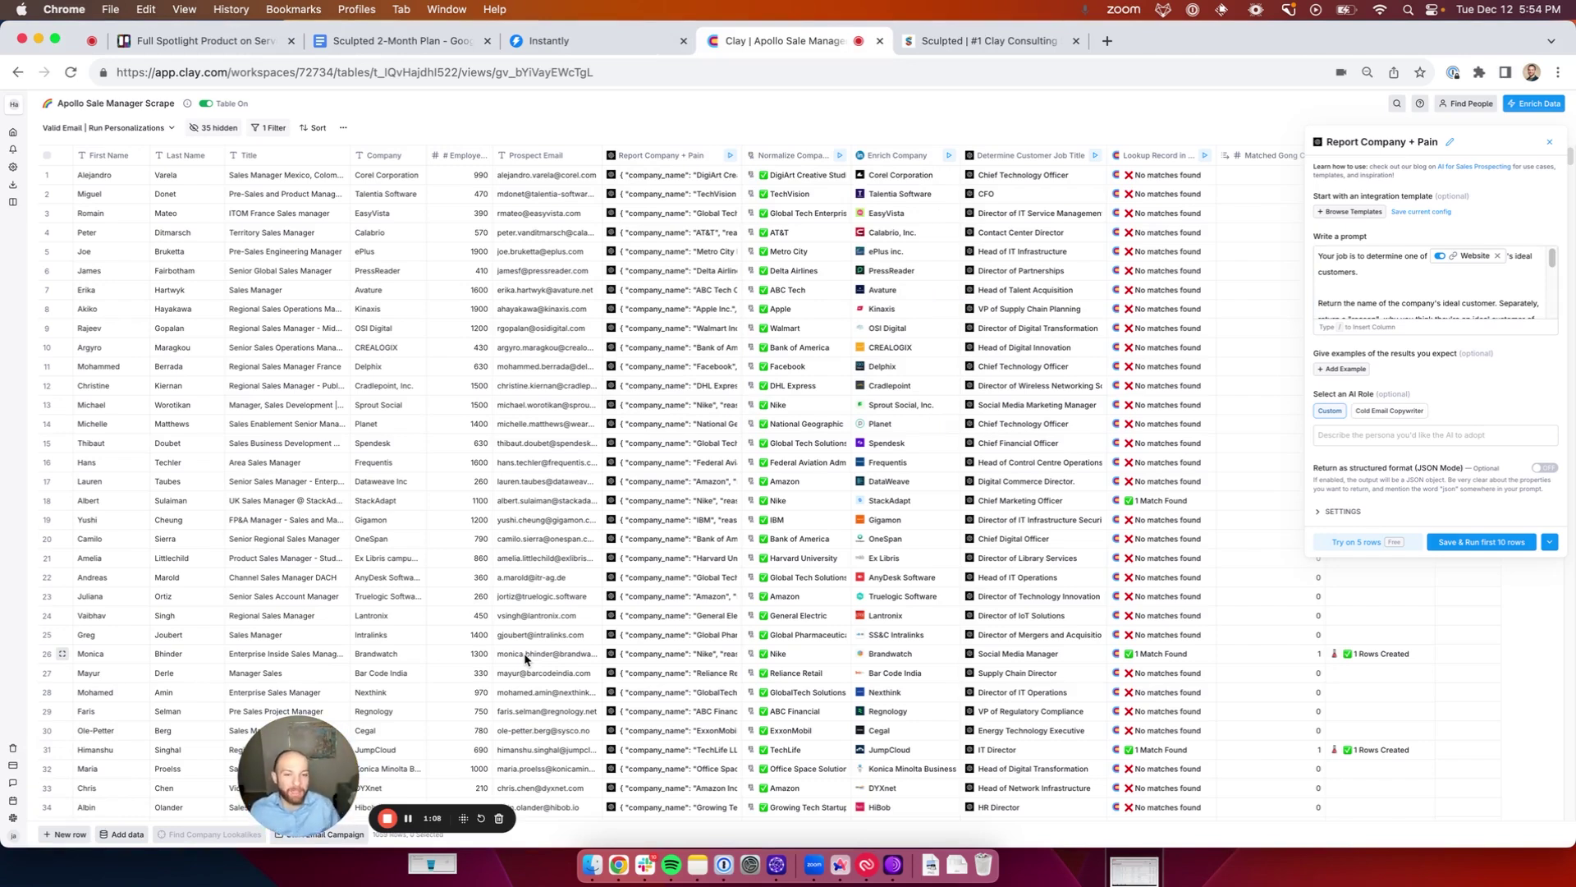
- Show row 1's Corel Corporation enrichment and highlight its company description
left_click(908, 182)
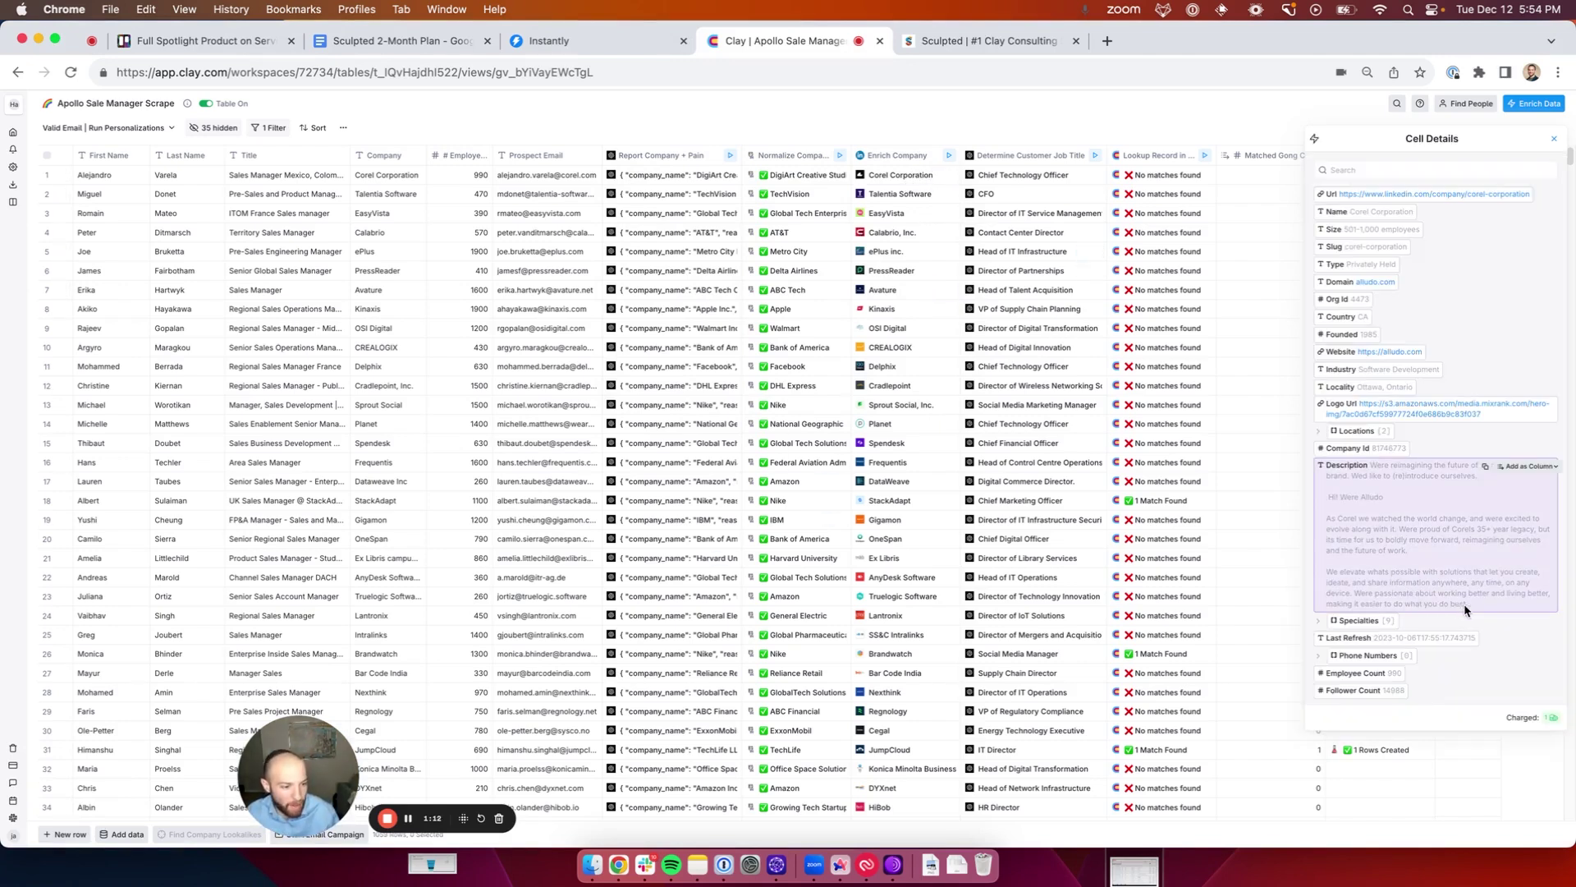
left_click_drag(1464, 607, 1345, 467)
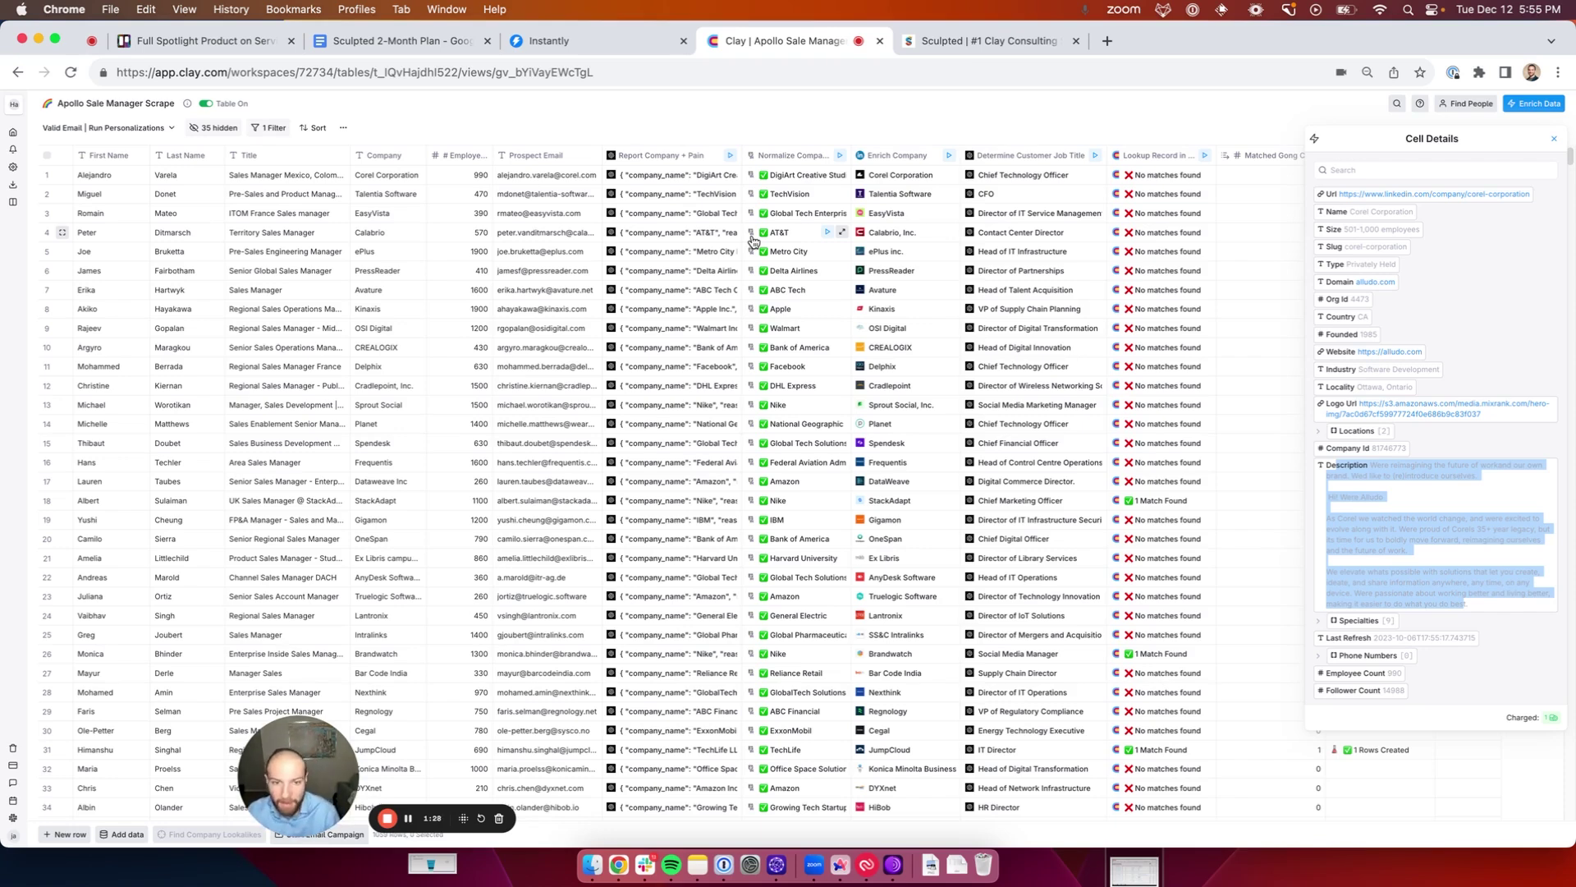
- Check the Metro City and Apple responses, then edit the Report Company + Pain column
left_click(714, 253)
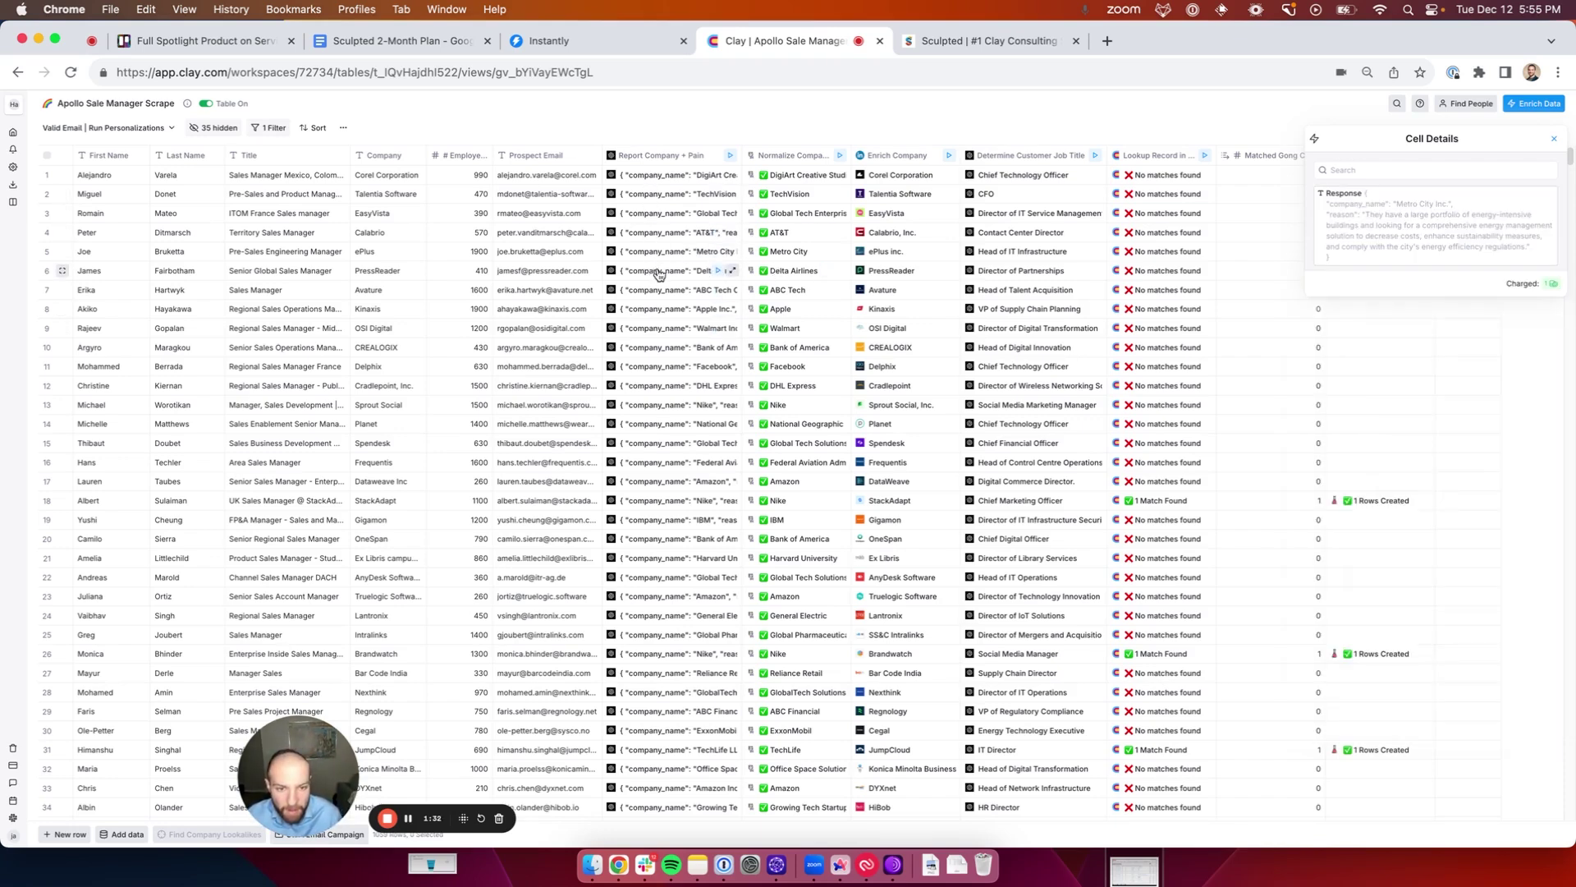
left_click(665, 316)
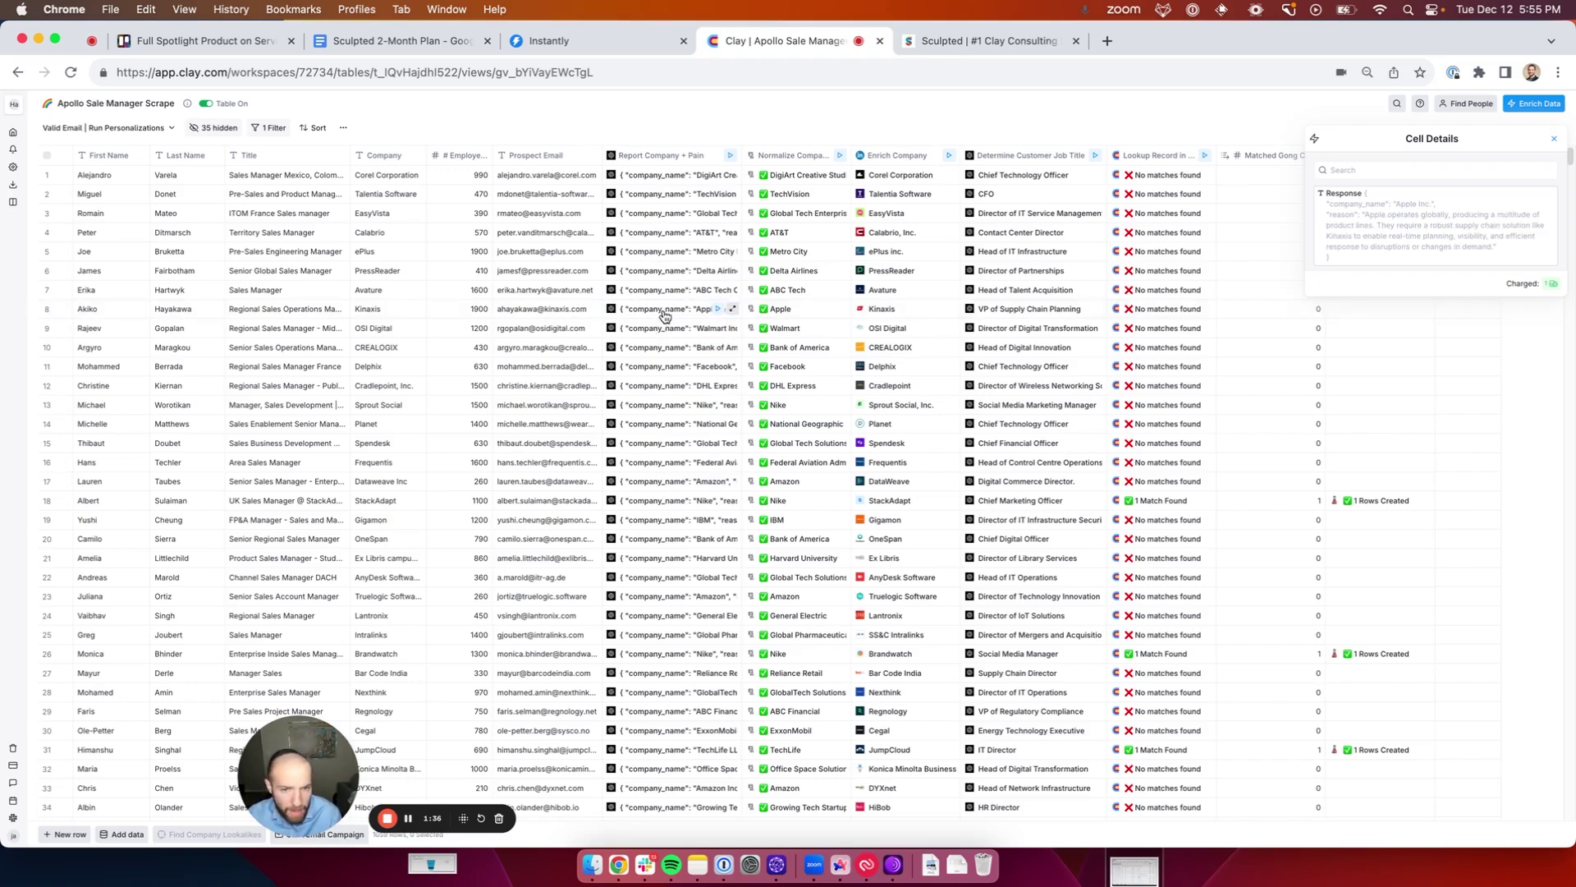
left_click(672, 155)
left_click(697, 196)
left_click(1373, 289)
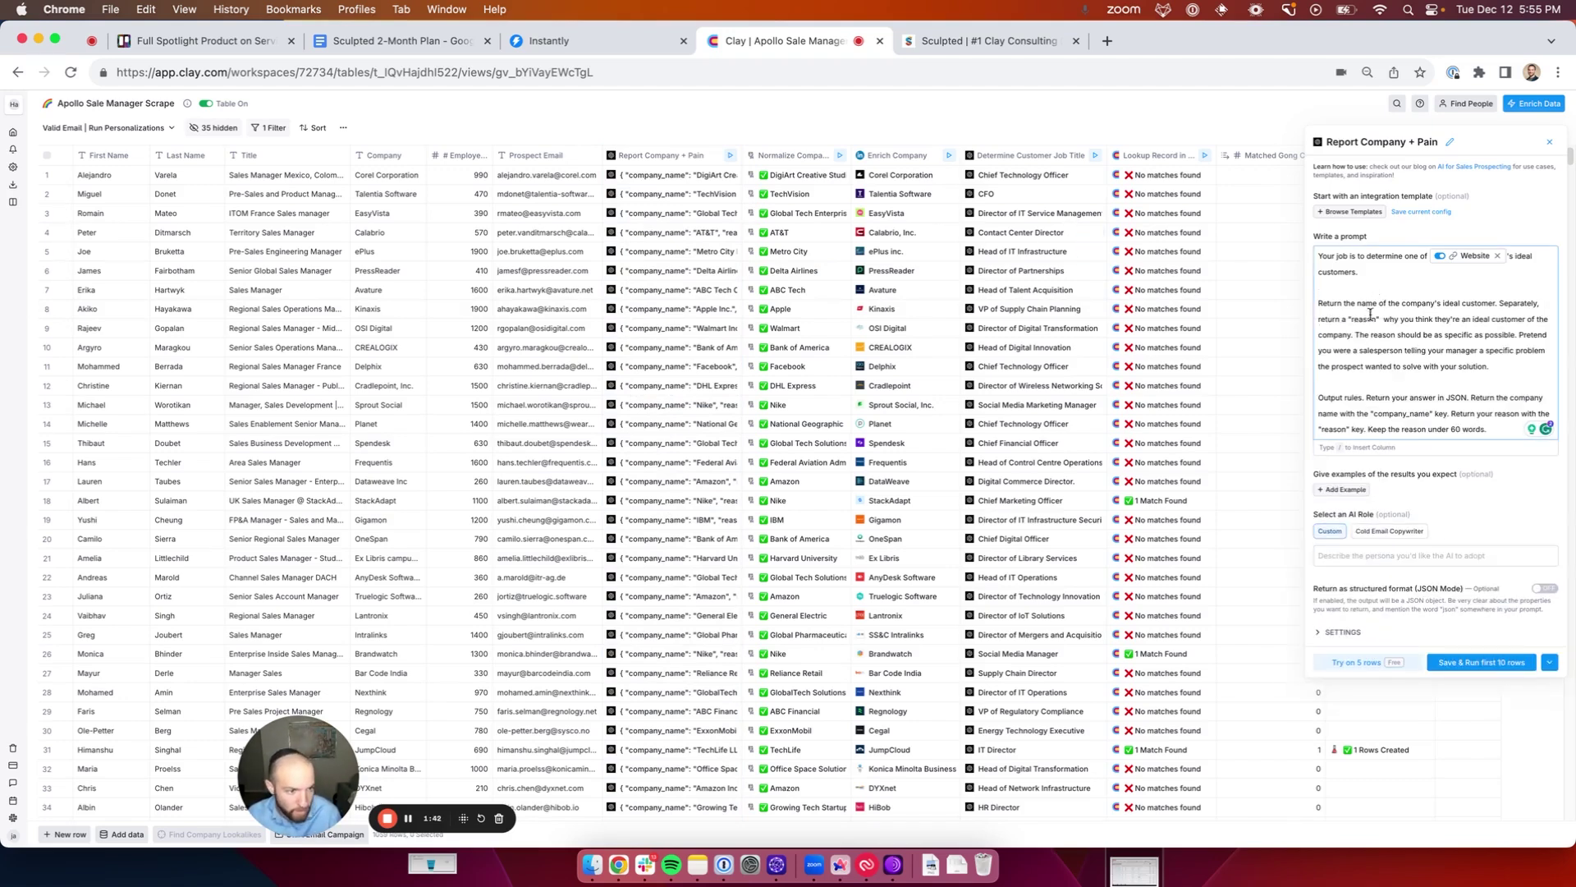
mouse_move(1502, 362)
left_mouse_down()
mouse_move(1346, 349)
mouse_move(1478, 341)
left_mouse_up()
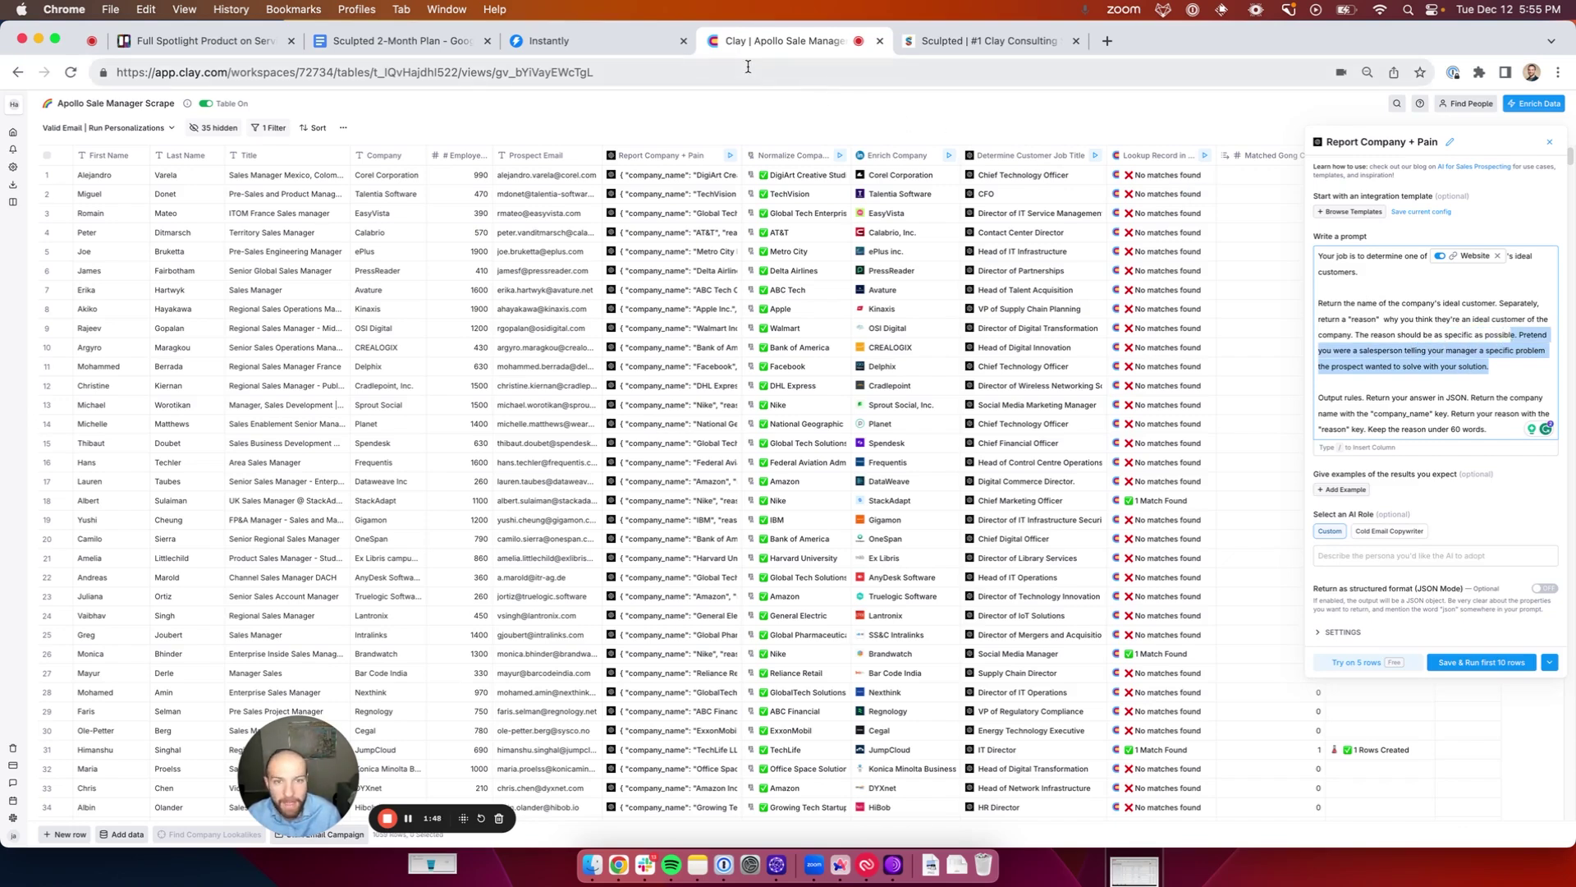
left_click(625, 45)
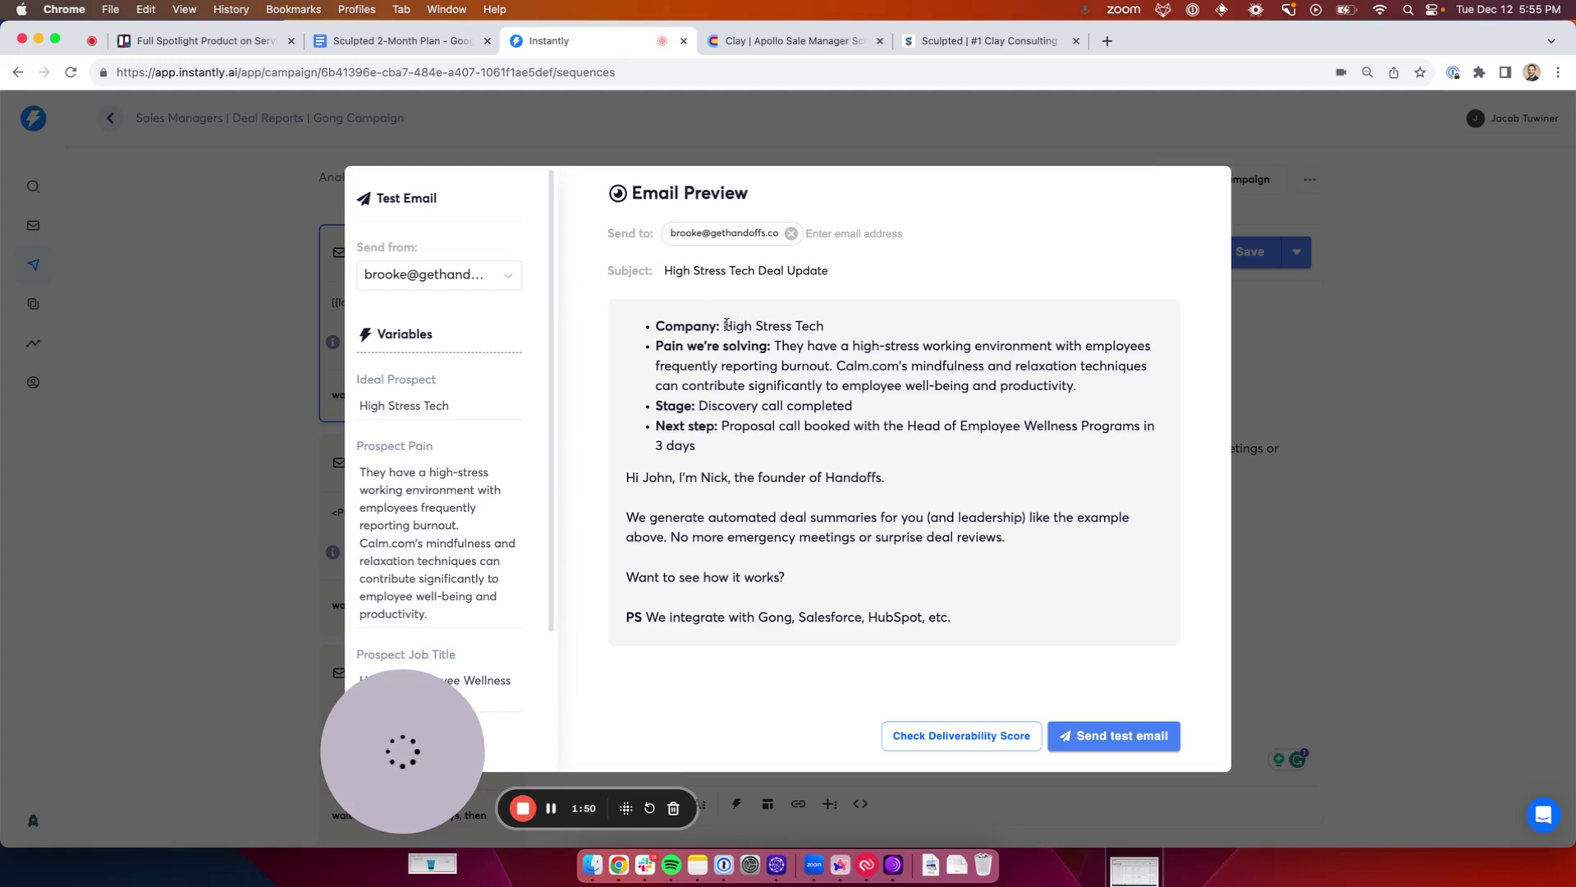
left_click_drag(726, 324, 869, 408)
left_click(787, 339)
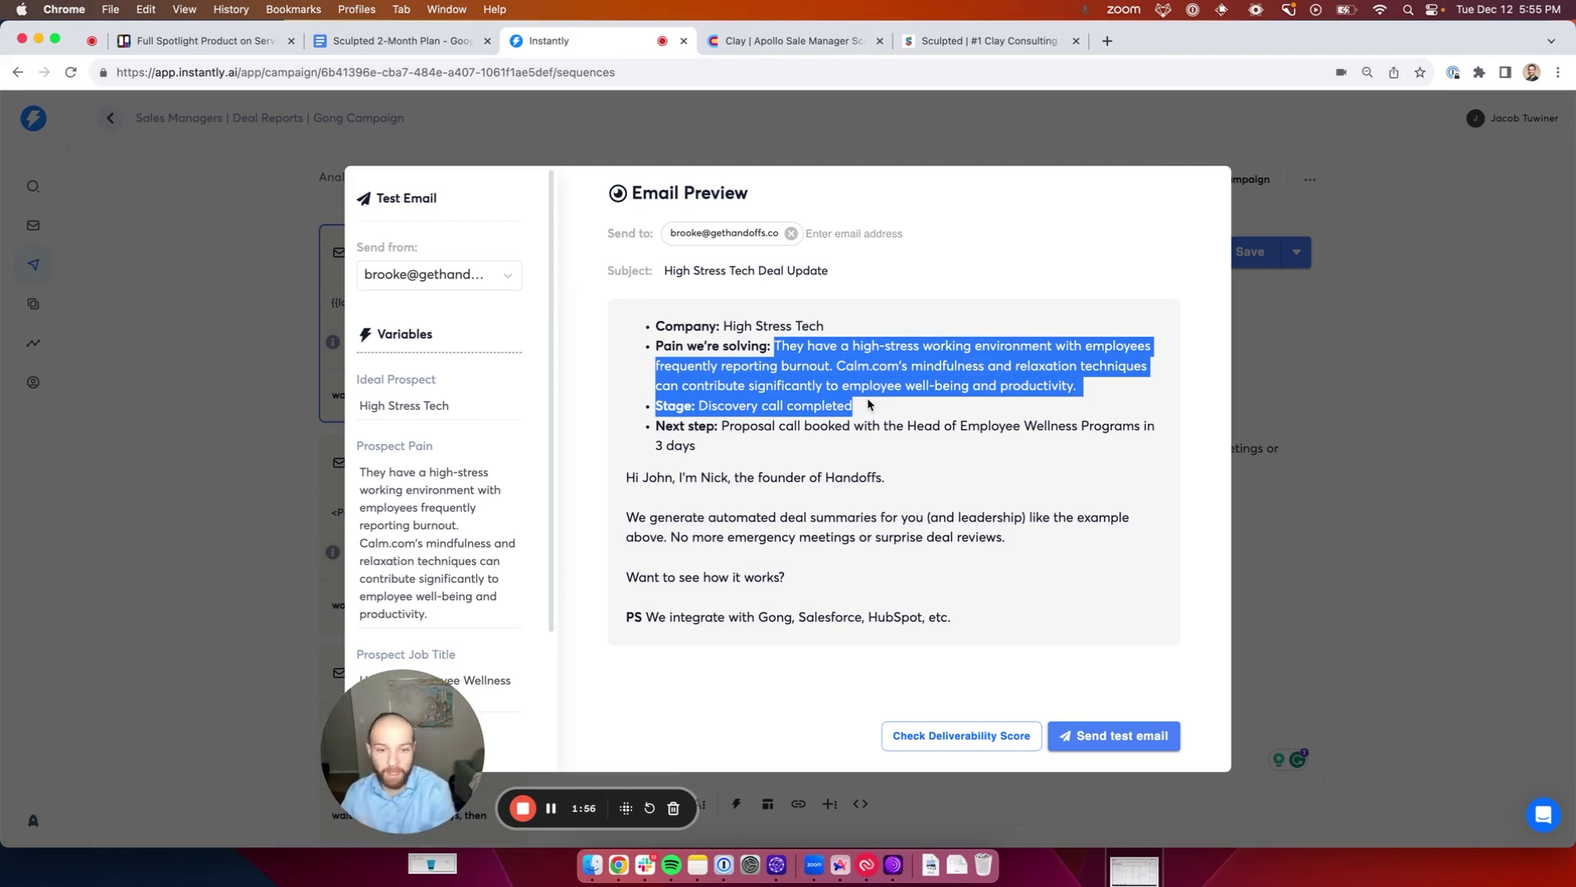
left_click_drag(1097, 391, 776, 347)
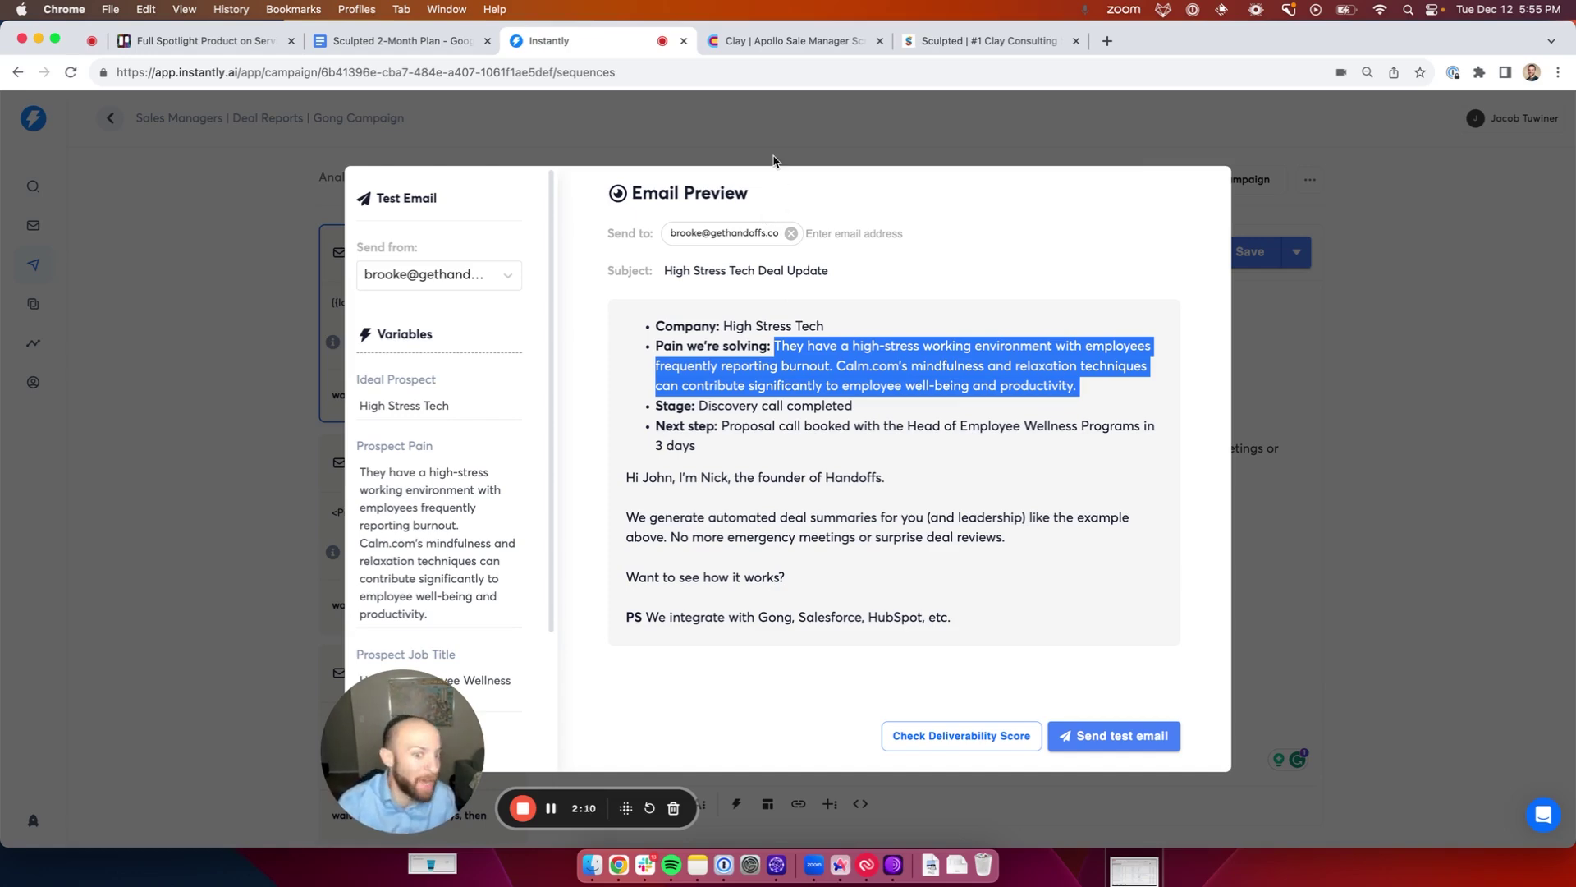
left_click(775, 51)
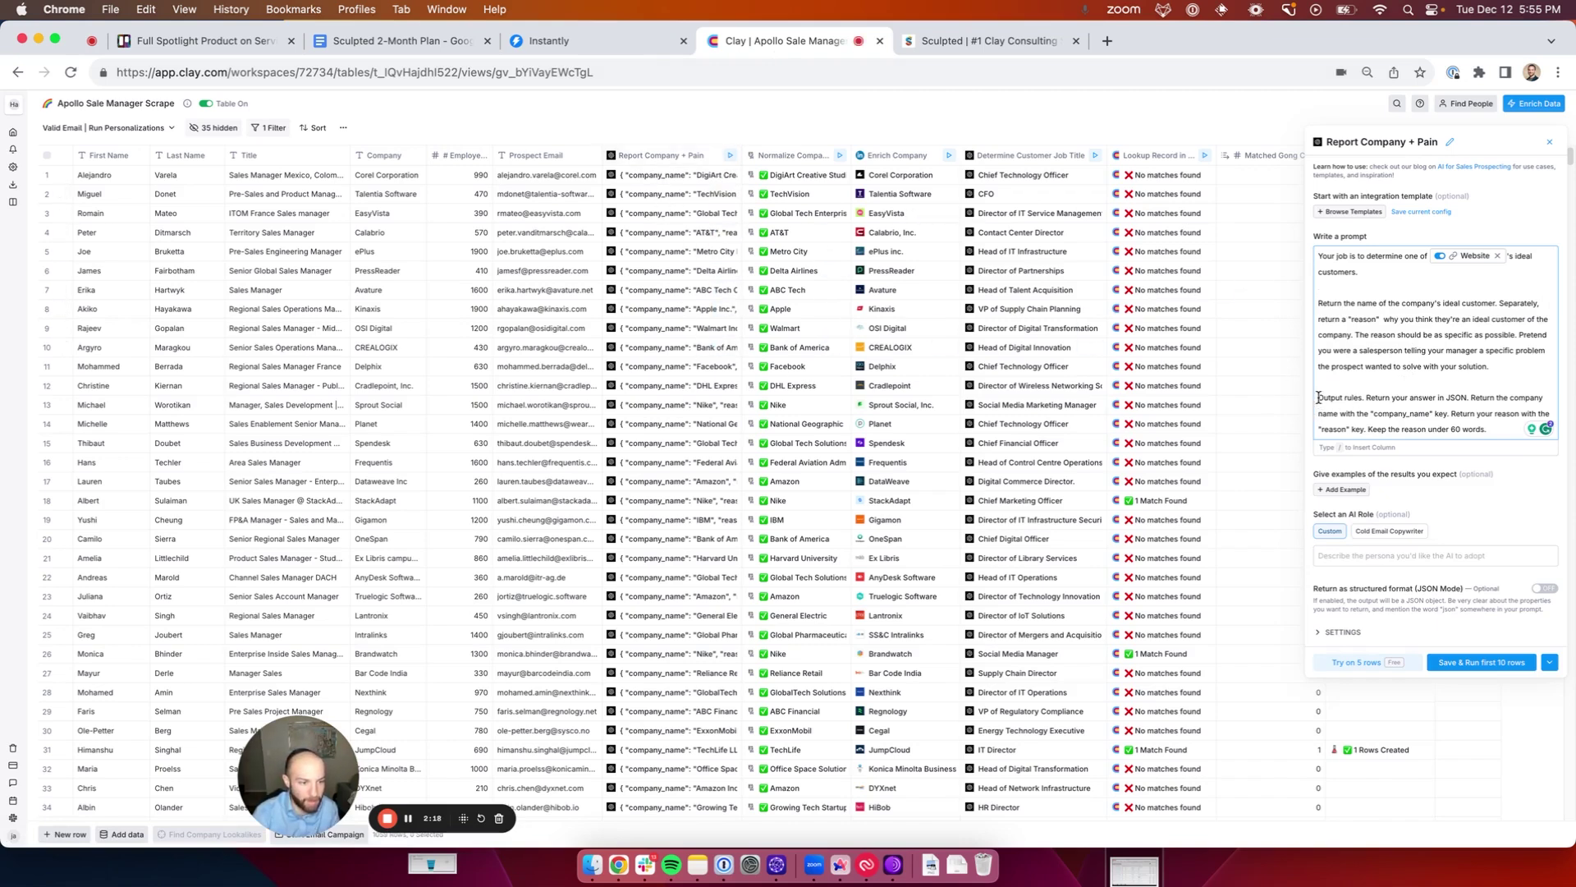
left_click_drag(1319, 398, 1413, 411)
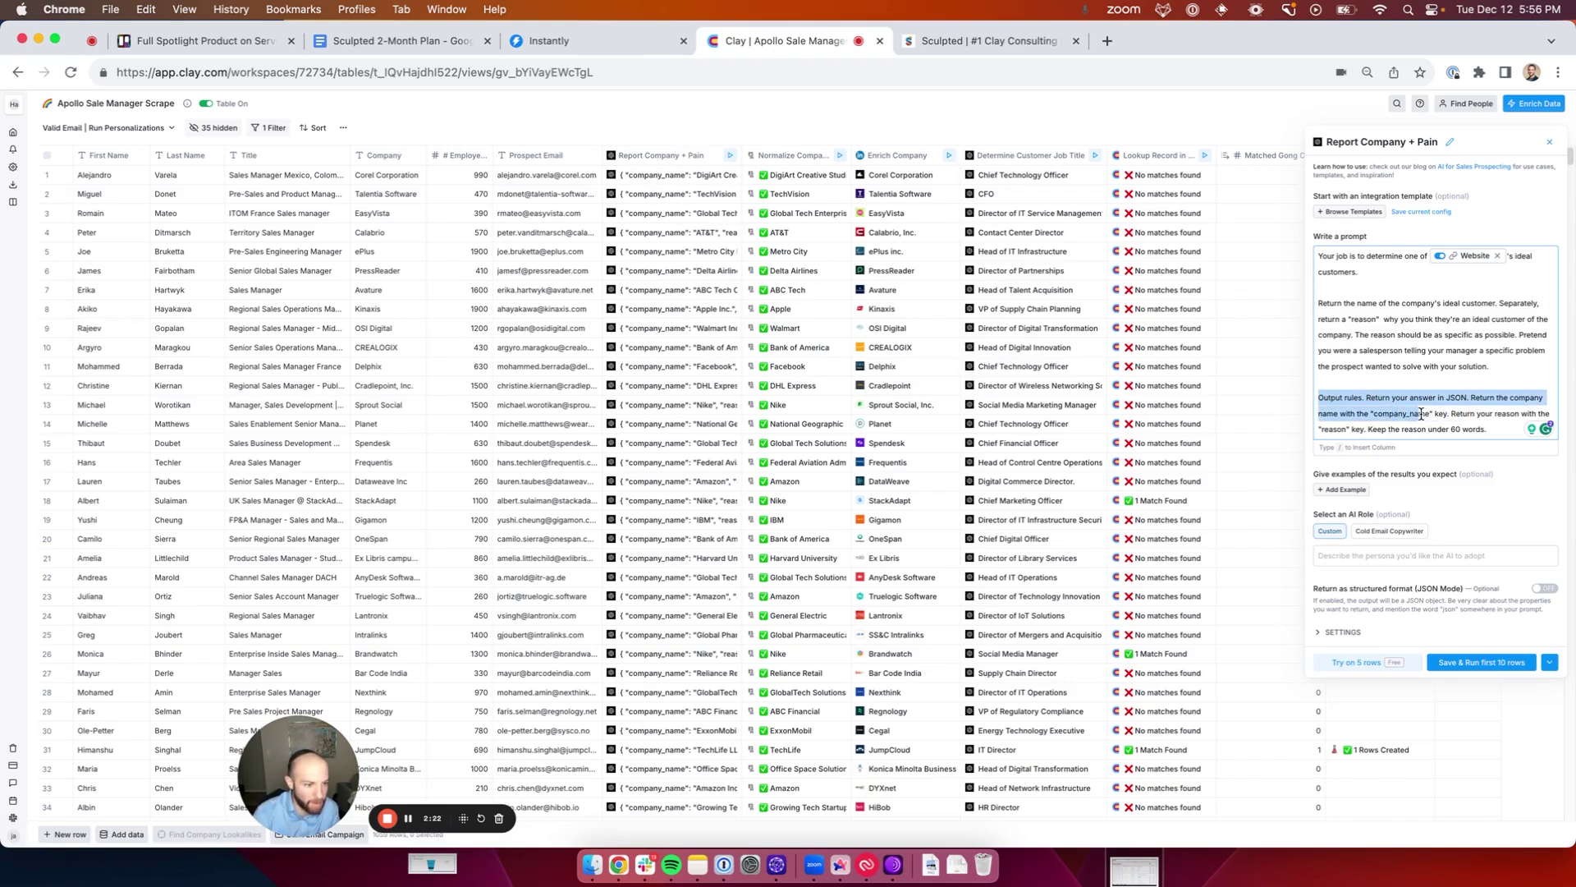
mouse_move(1475, 415)
left_mouse_down()
mouse_move(1381, 429)
mouse_move(1469, 428)
left_mouse_up()
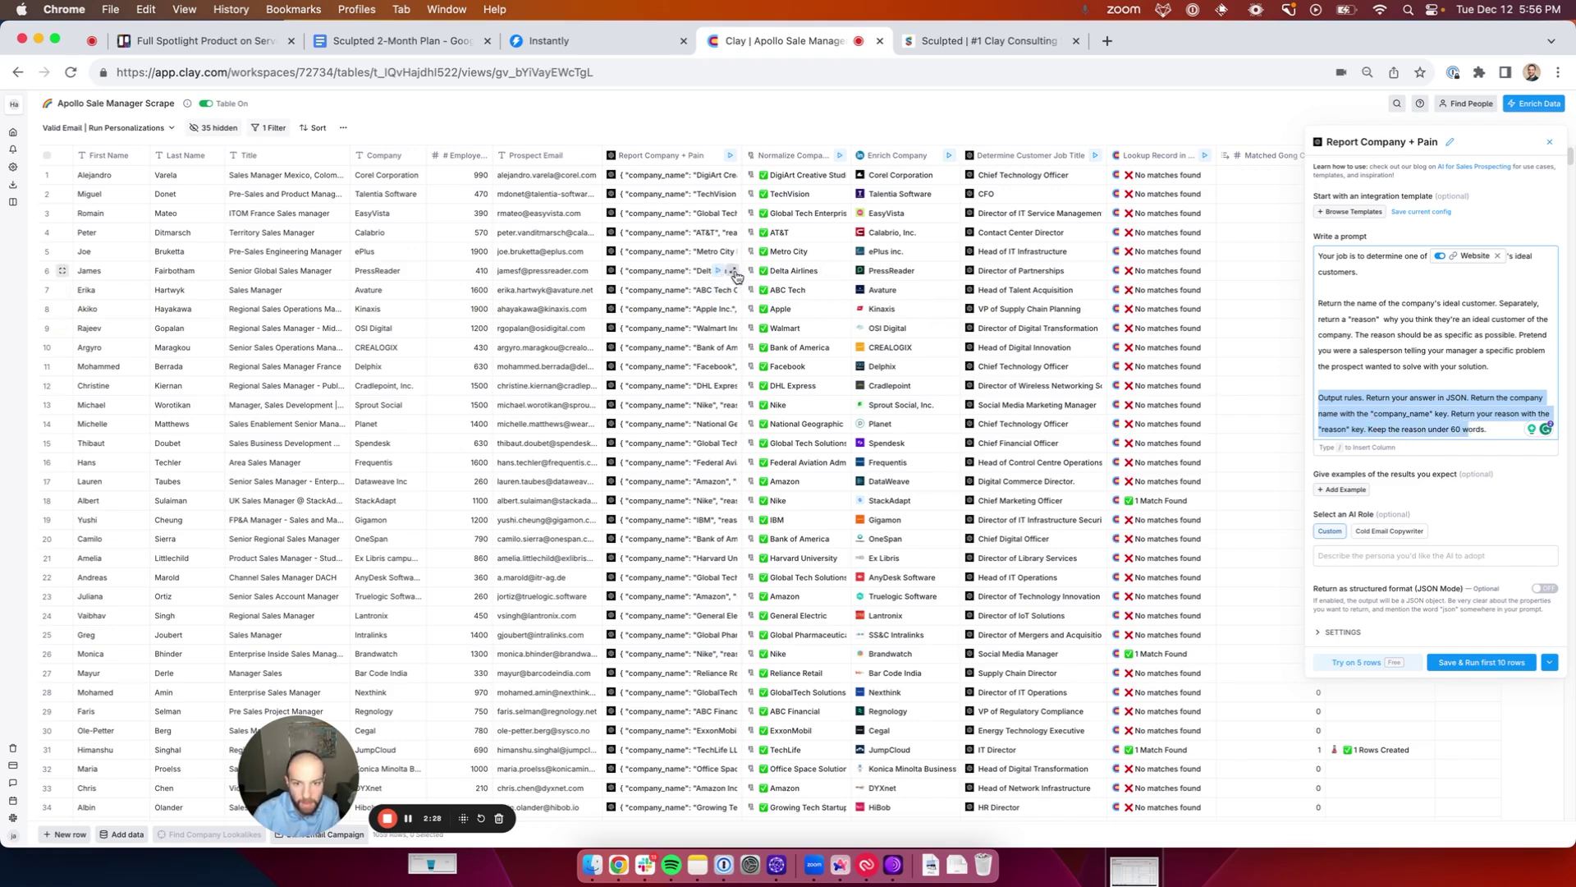
- Inspect Delta Airlines' JSON company_name and reason, then show PressReader's enriched company details
left_click(732, 270)
left_click_drag(1404, 256, 1332, 205)
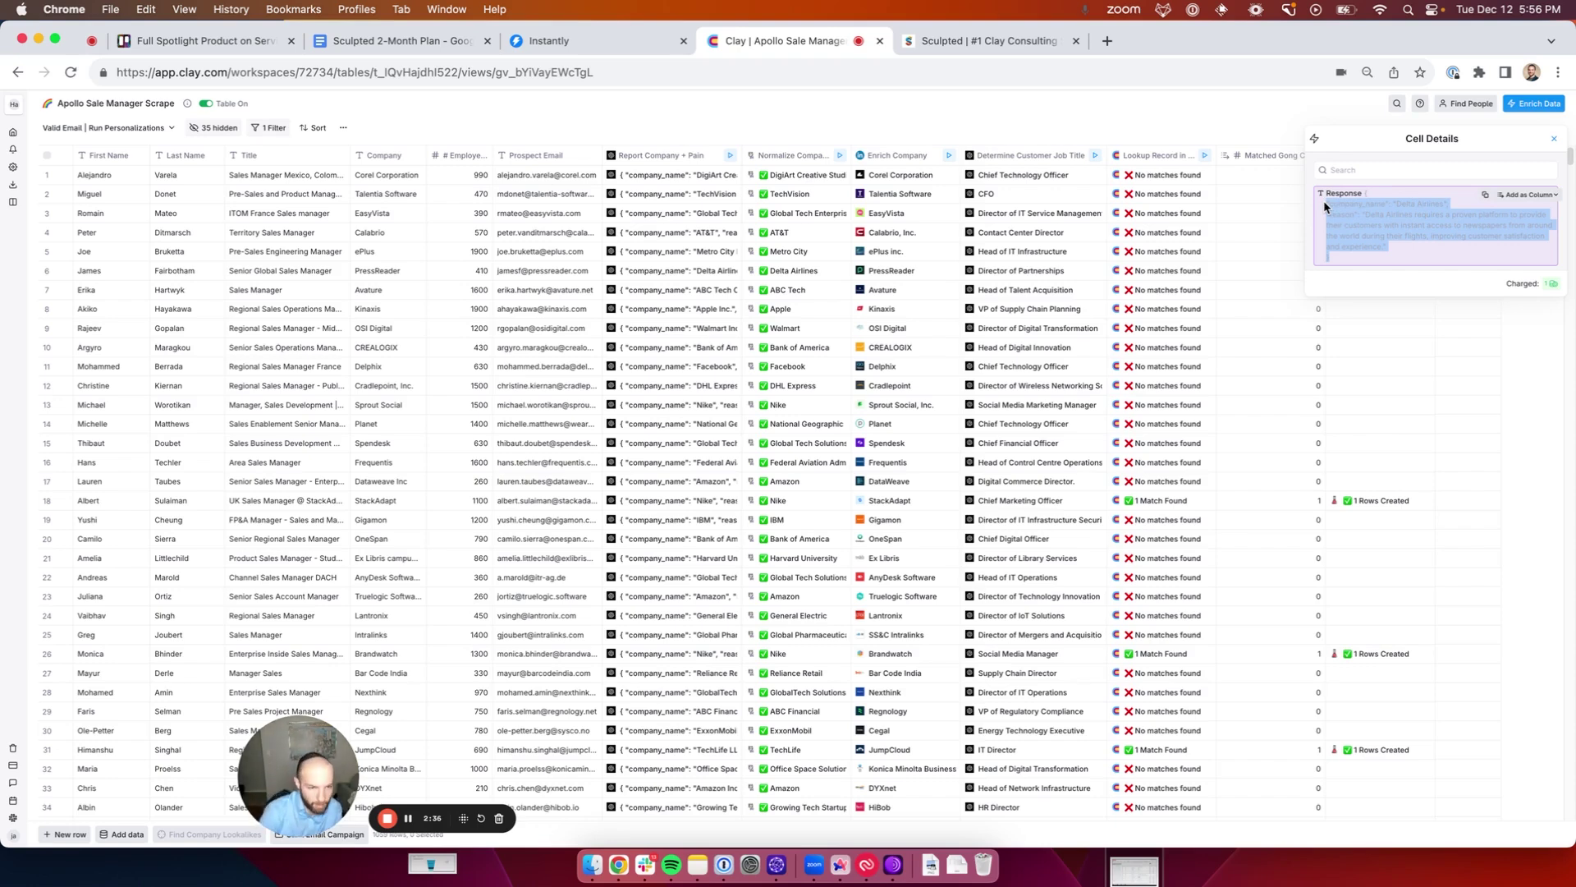
left_click(1407, 191)
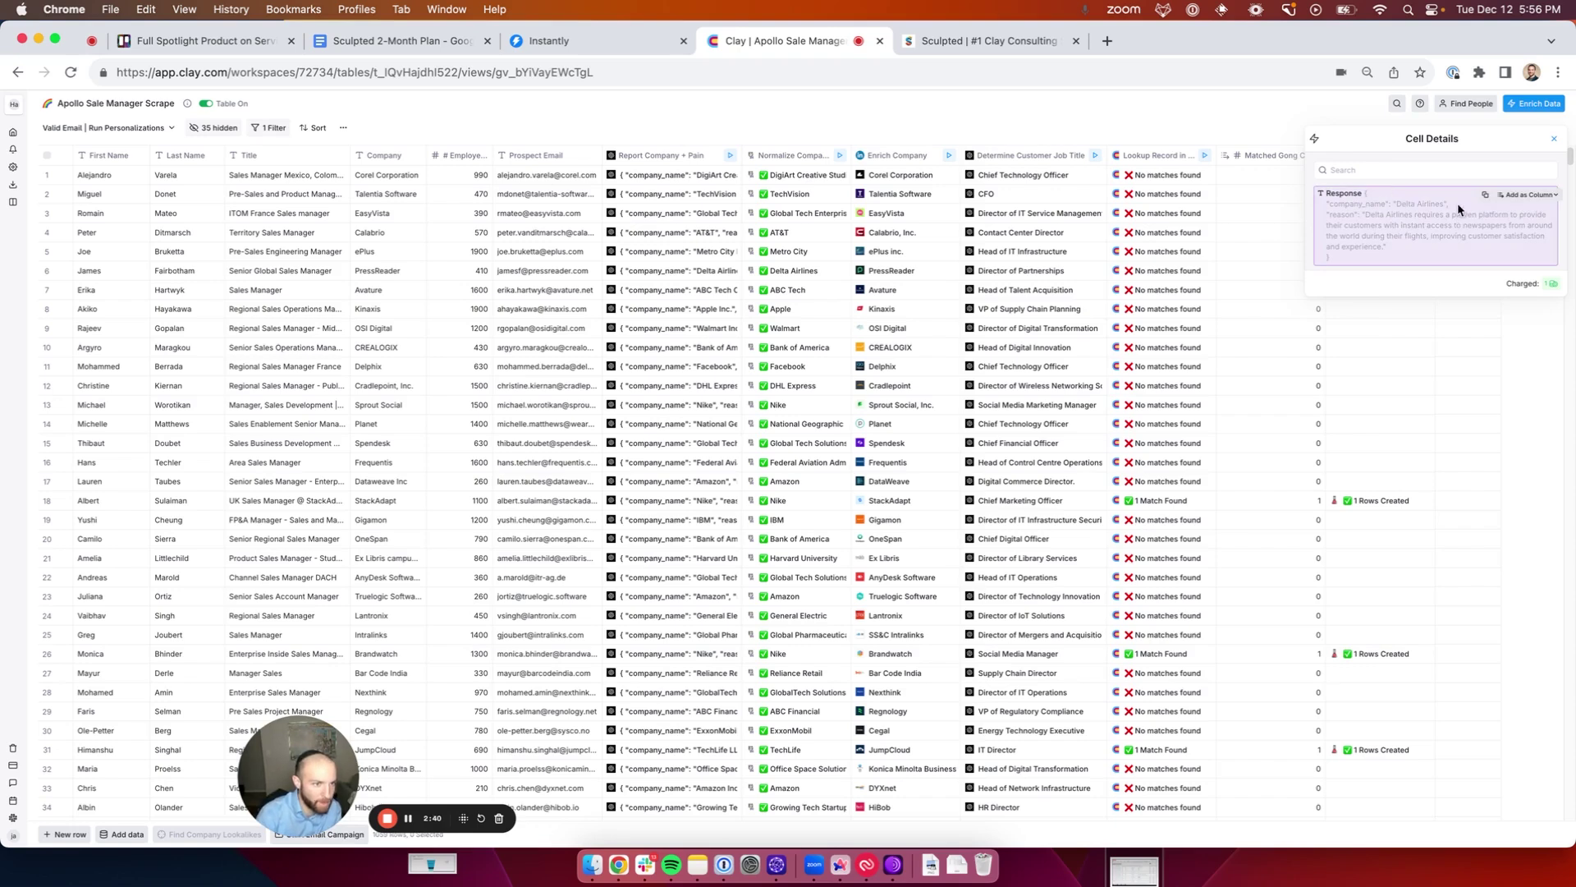
left_click_drag(1448, 202, 1324, 199)
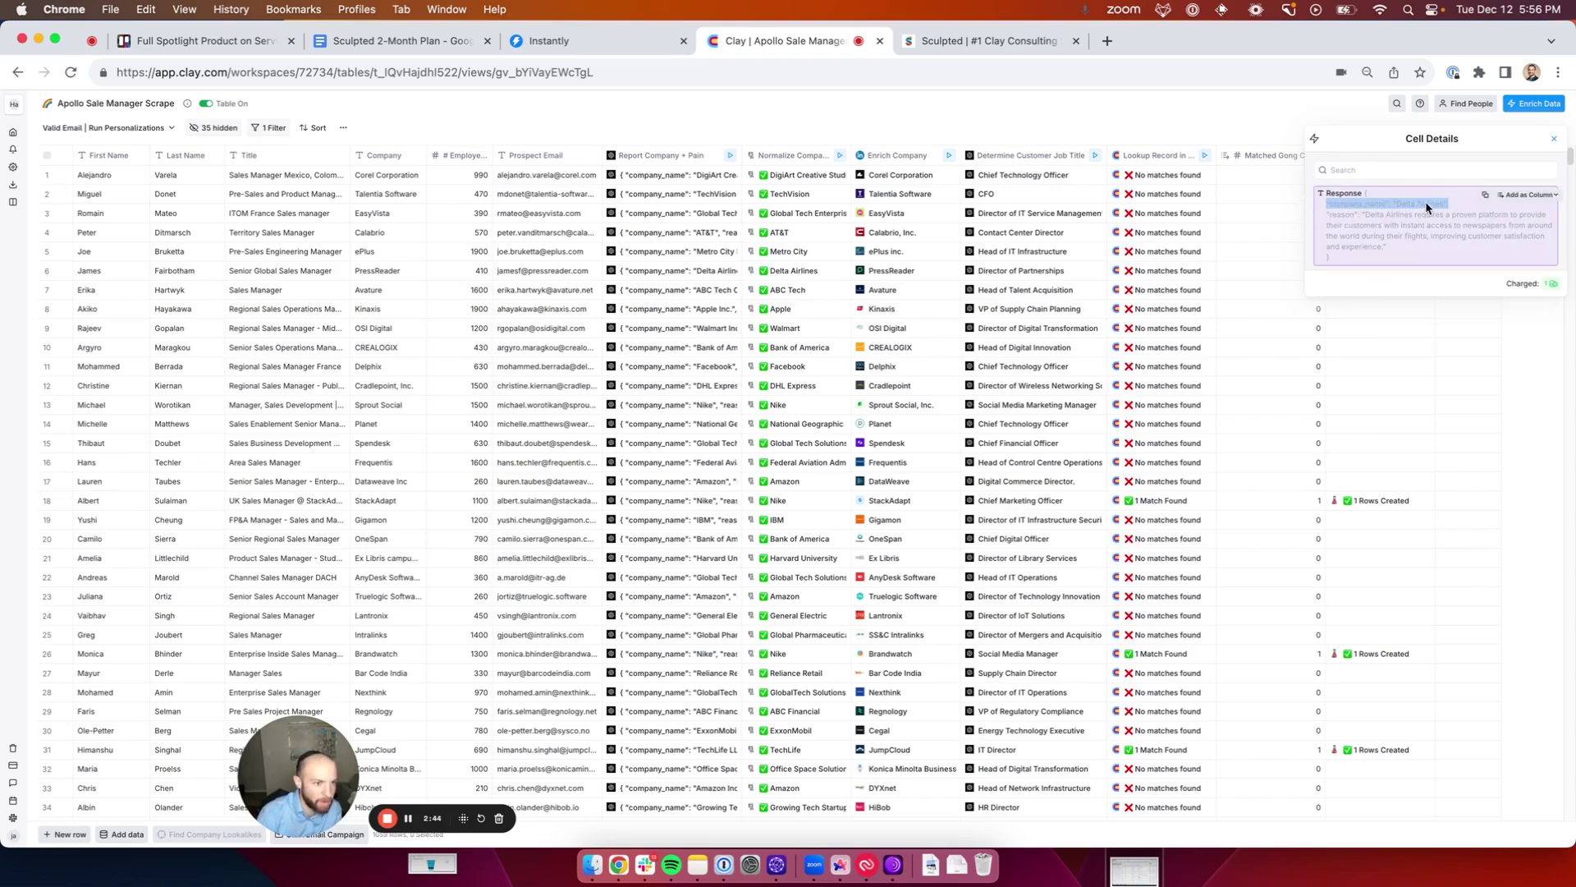
left_click(1367, 220)
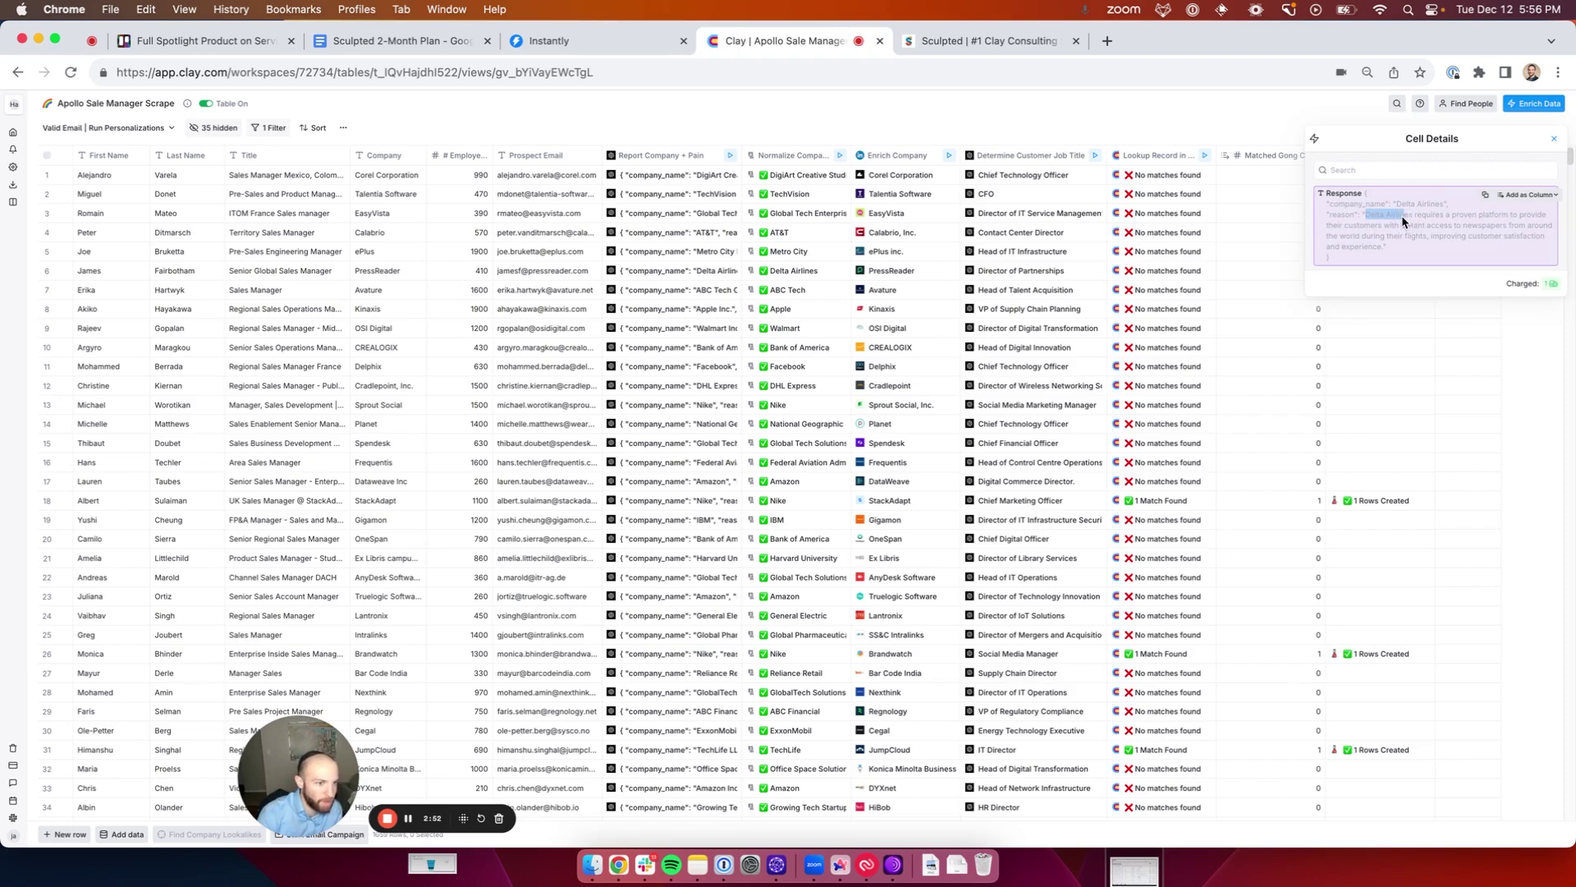
left_click_drag(1406, 216, 1400, 249)
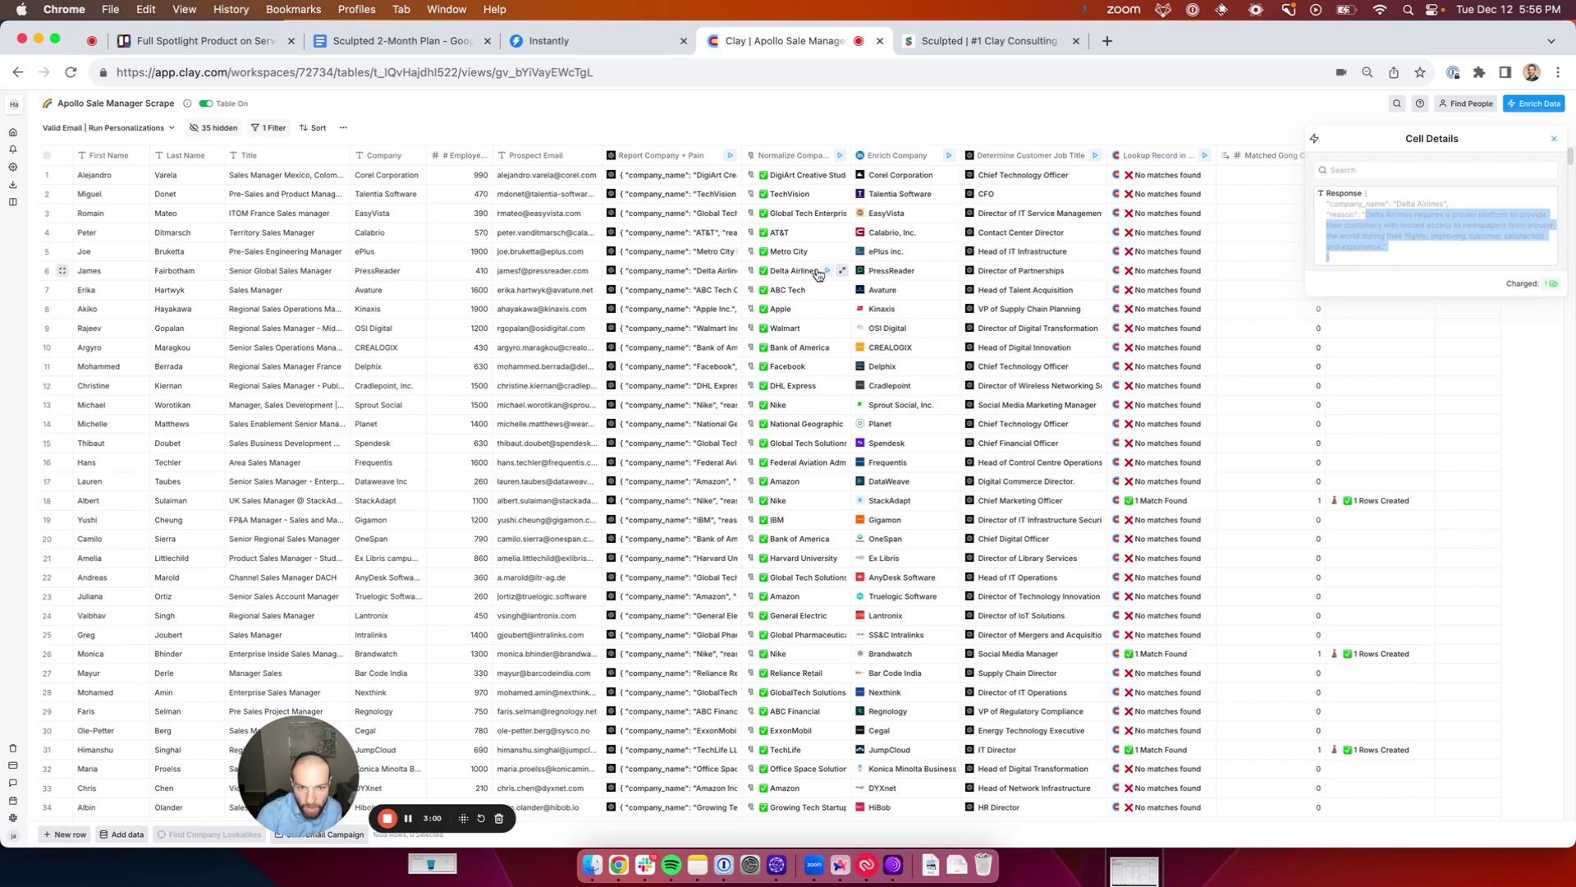
left_click(901, 277)
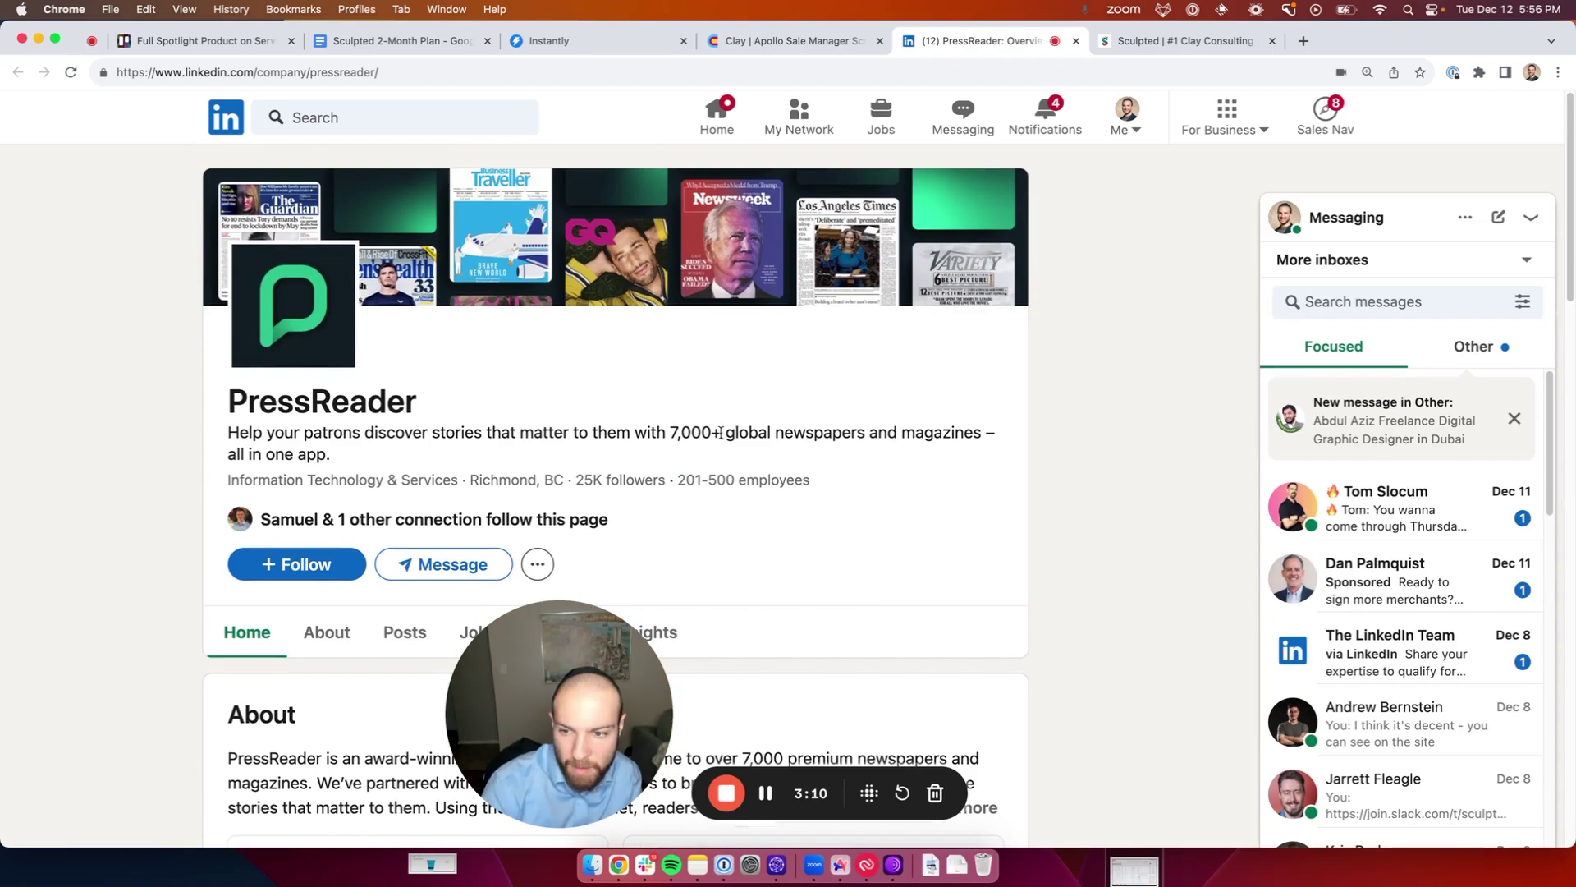
- Review PressReader's LinkedIn page and tagline, then return to the Clay table
scroll(619, 436, "down", 5)
scroll(593, 421, "up", 5)
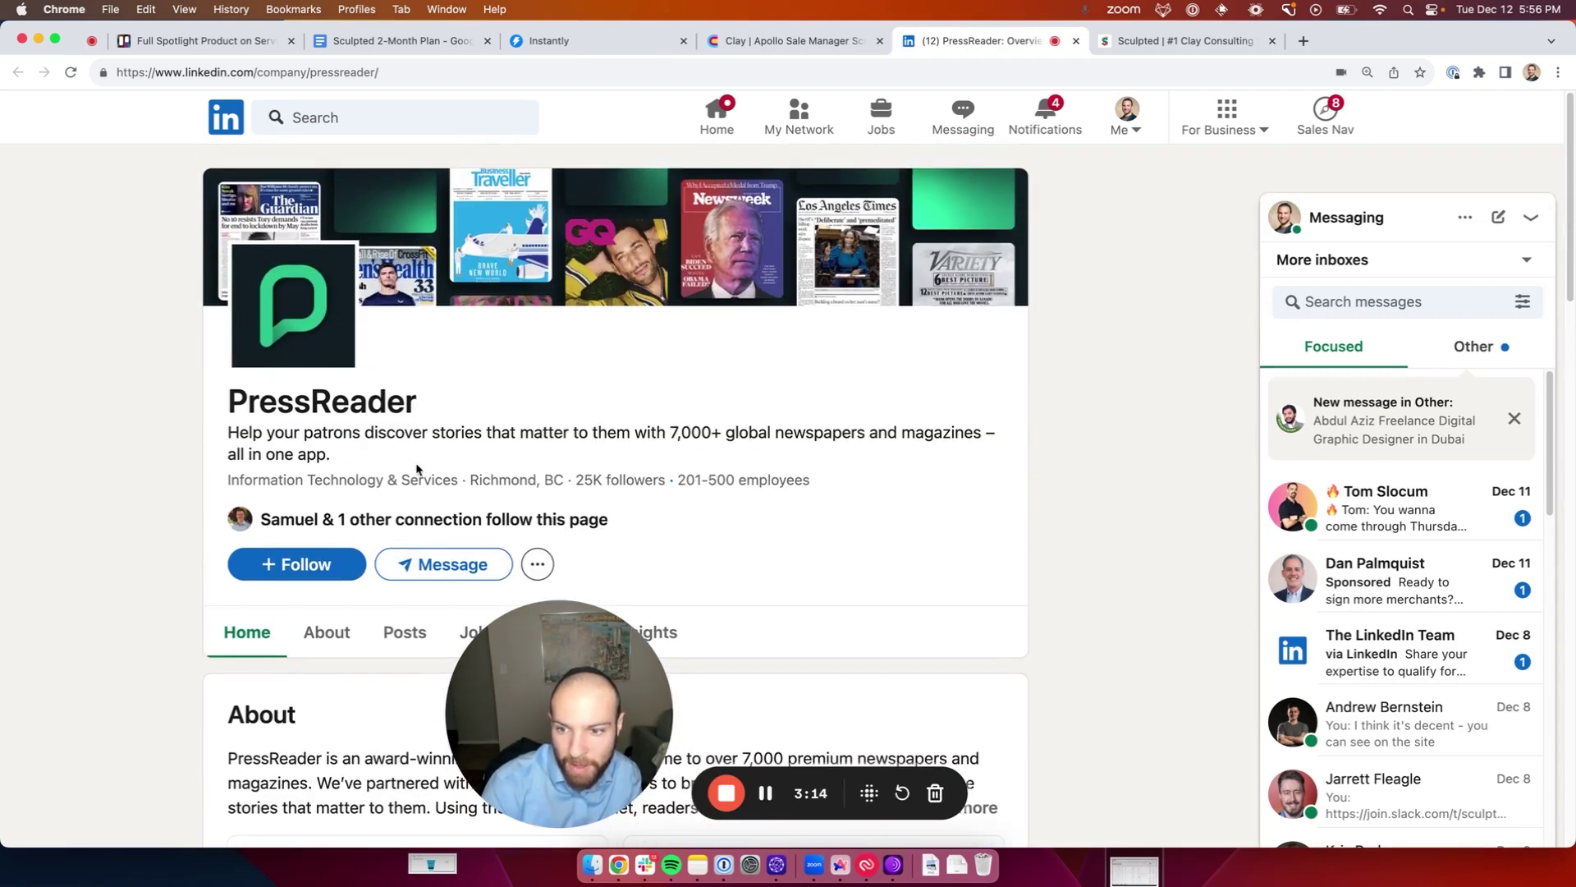
left_click_drag(417, 470, 242, 427)
left_click(508, 393)
scroll(509, 393, "down", 4)
scroll(509, 393, "down", 1)
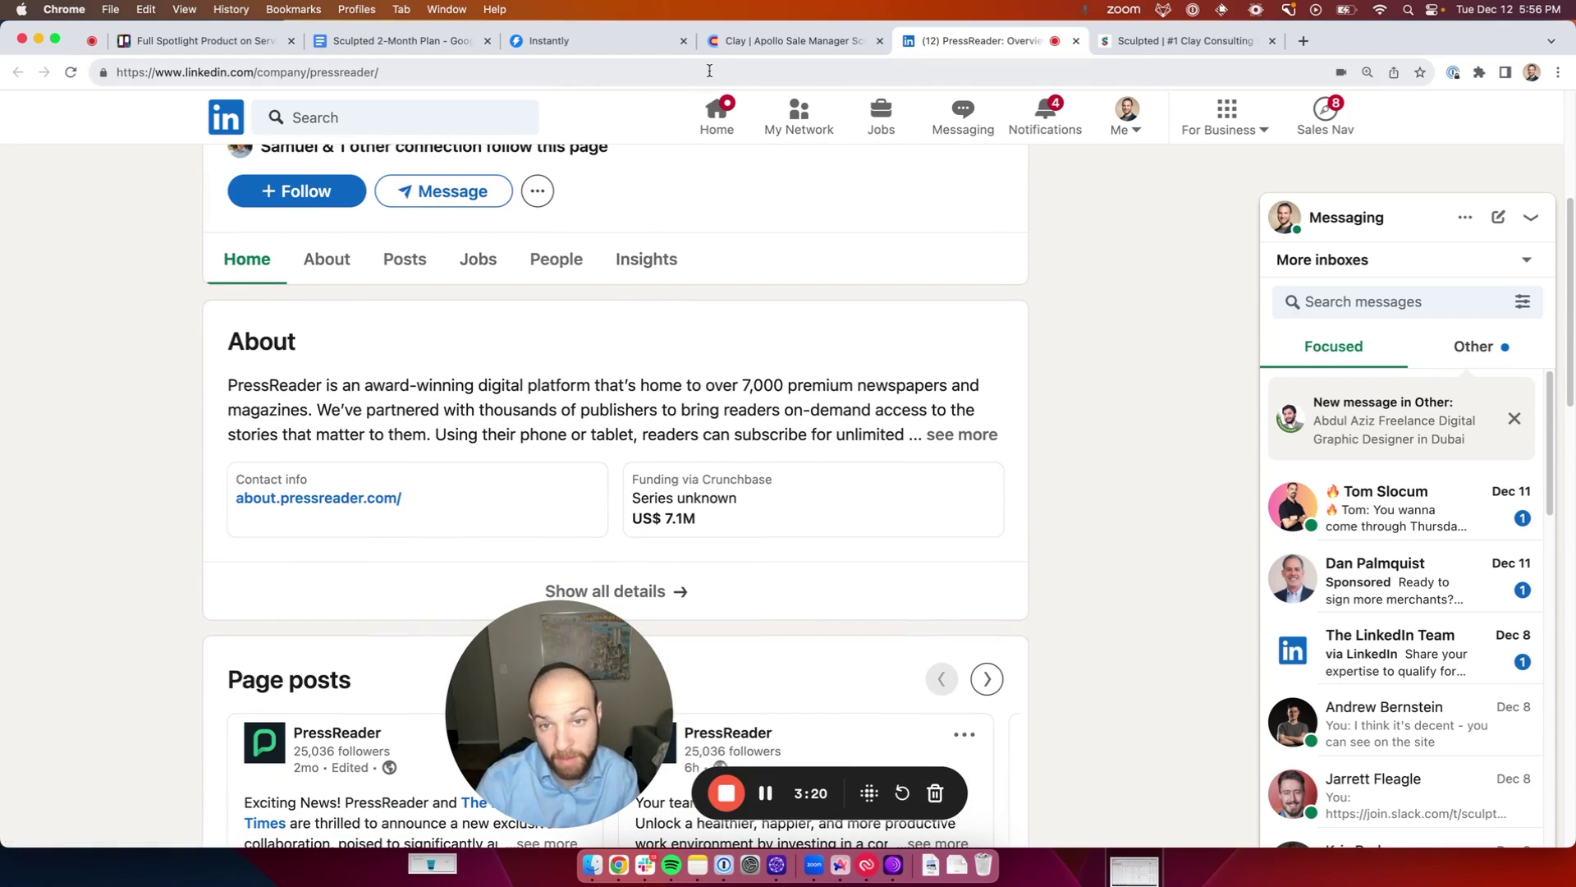
left_click(733, 51)
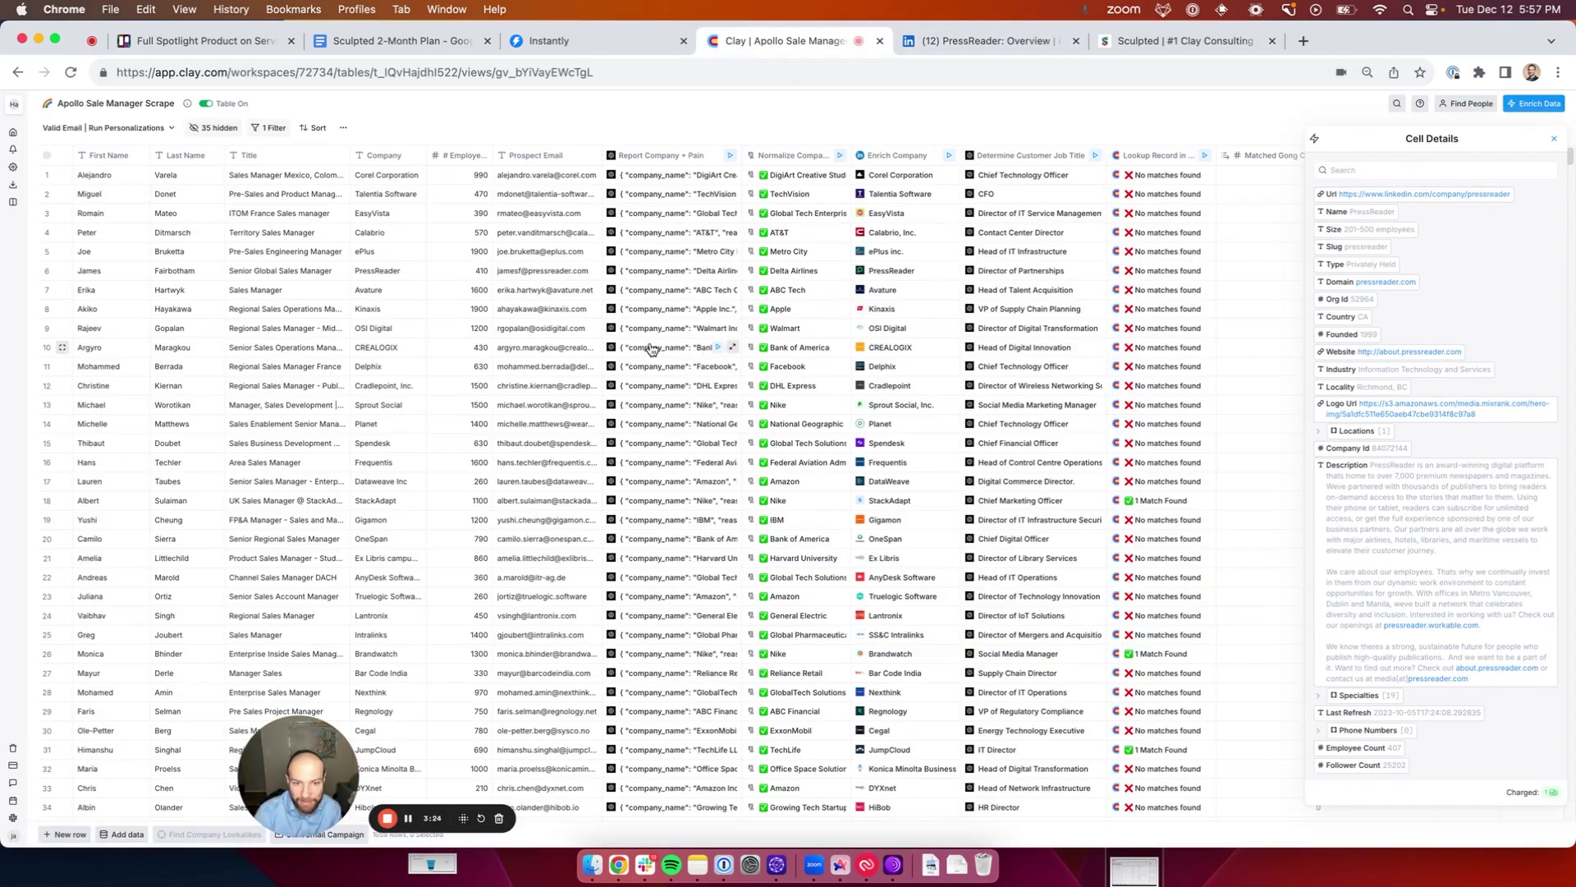
- Open Sprout Social's LinkedIn company page from its row 13 Enrich Company details
left_click(658, 408)
left_click(874, 408)
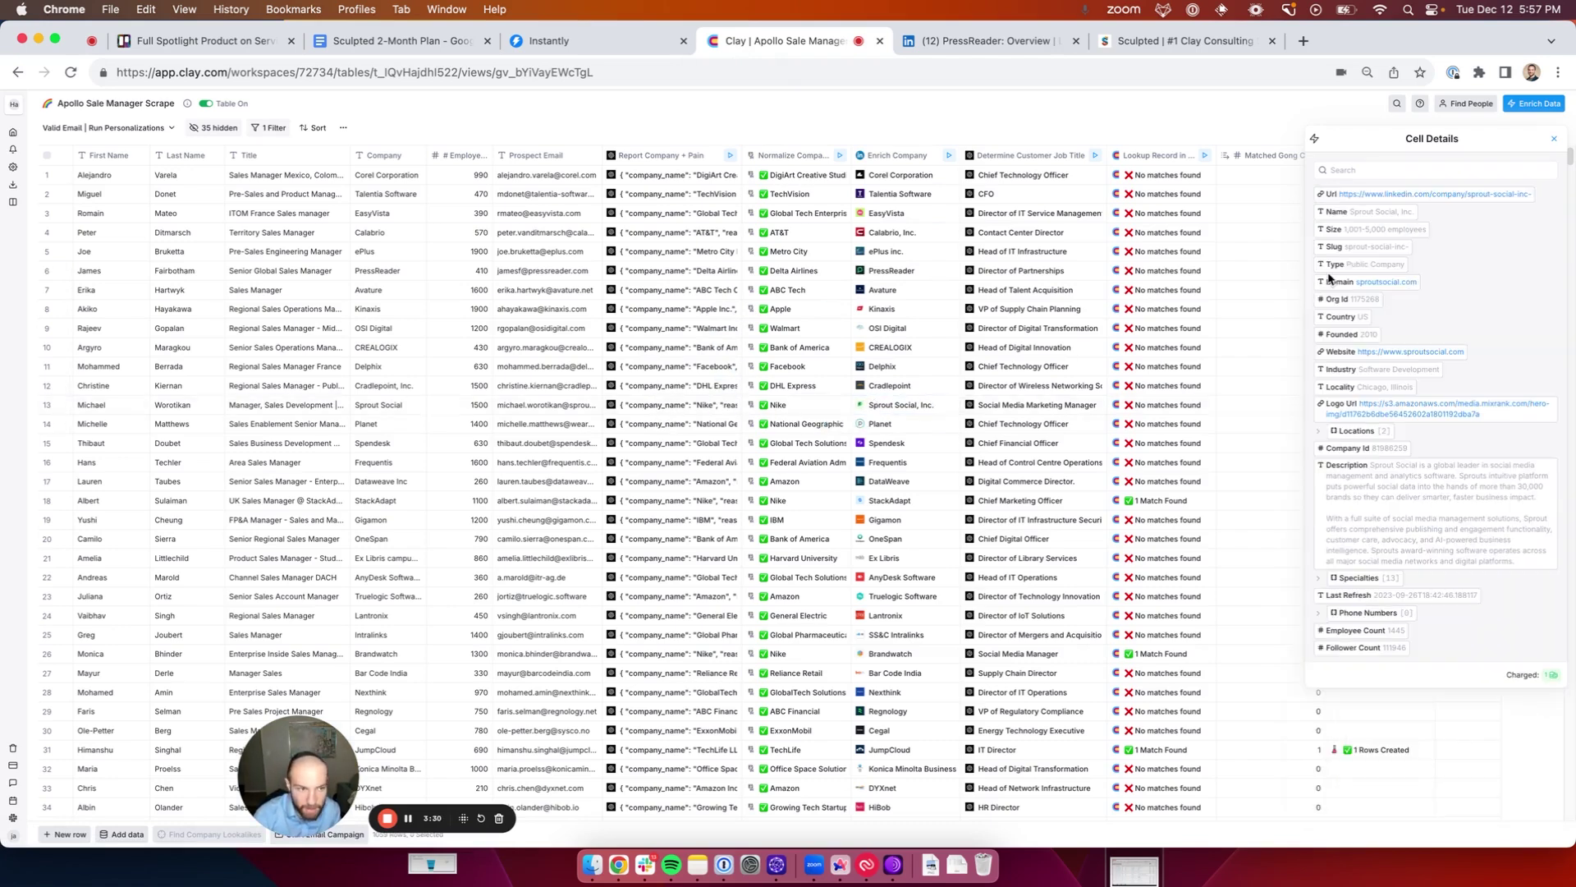
left_click(1404, 192)
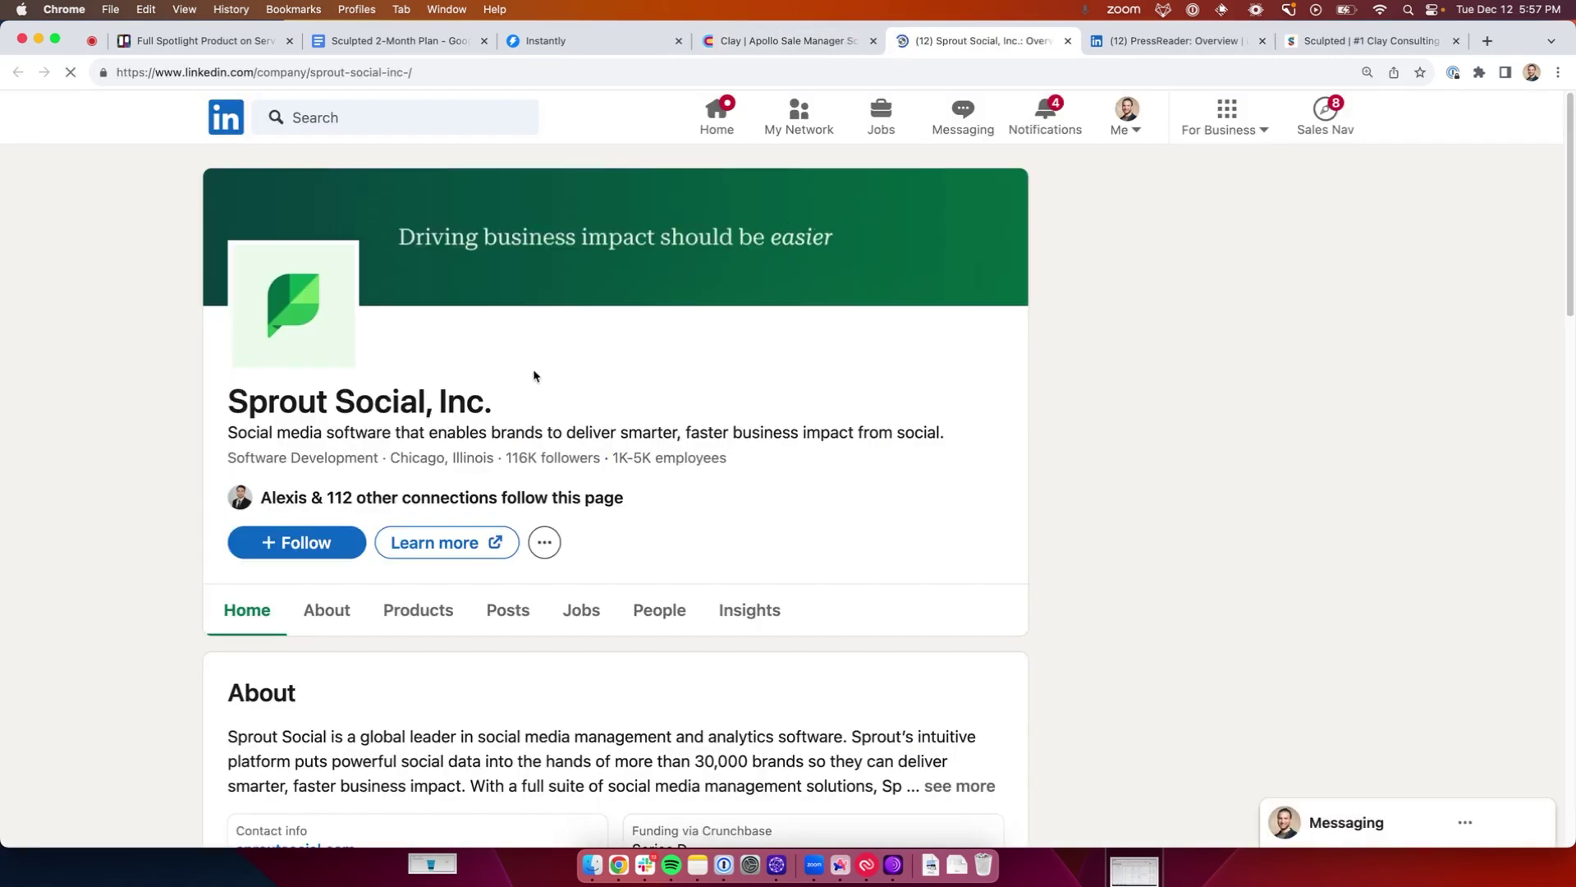
- Read Sprout Social's LinkedIn tagline and About section, then return to the Clay table
left_click_drag(496, 425, 739, 425)
left_click(739, 426)
left_click_drag(300, 432, 846, 430)
left_click(845, 430)
scroll(813, 460, "down", 5)
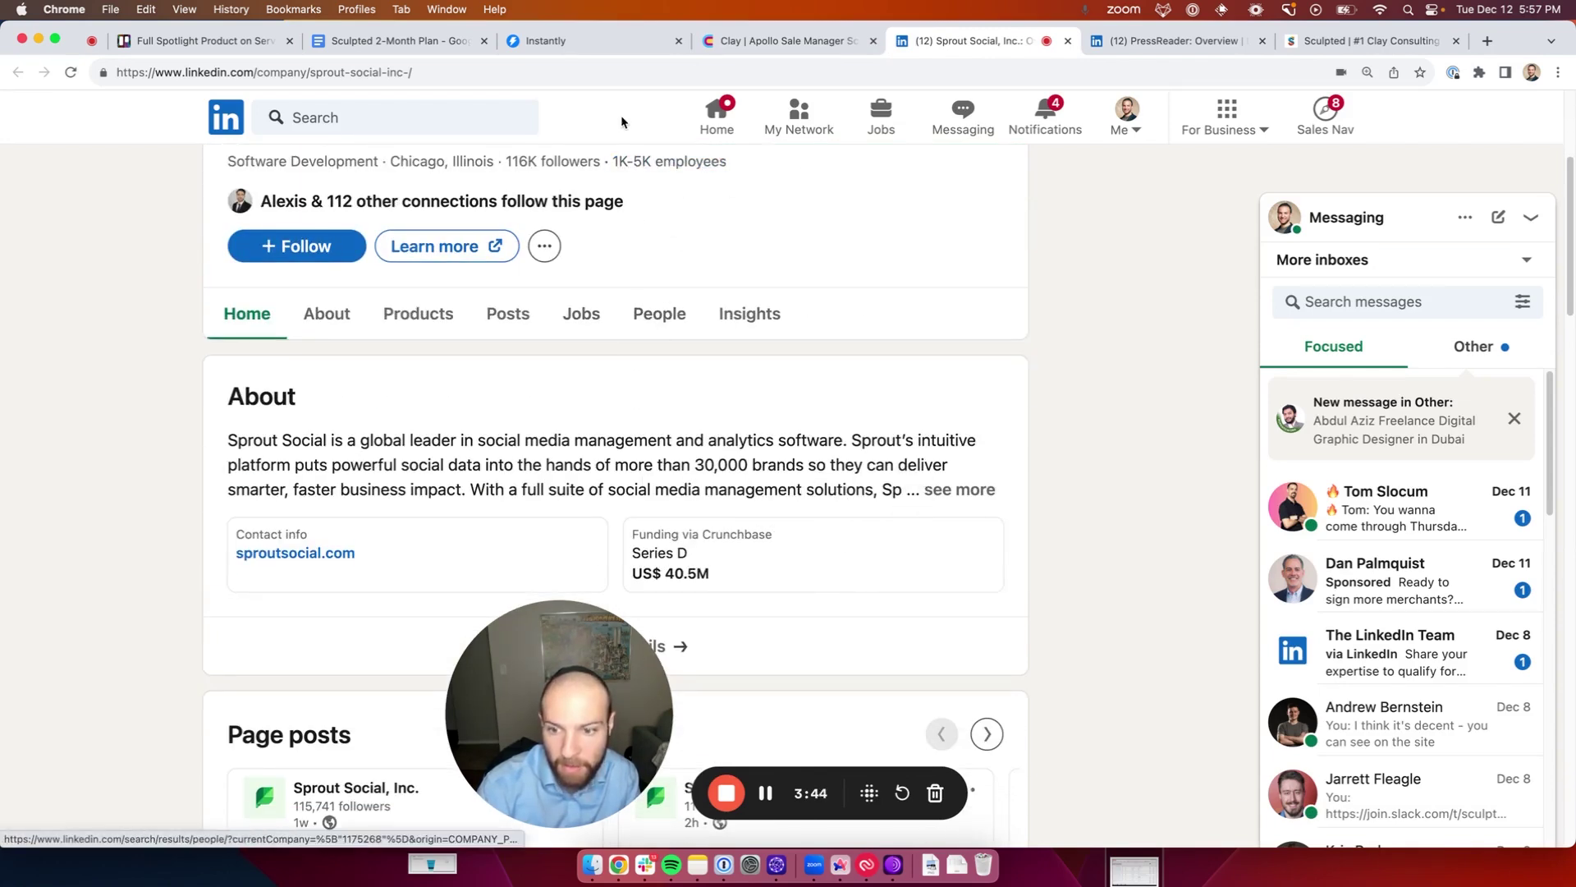
left_click(731, 43)
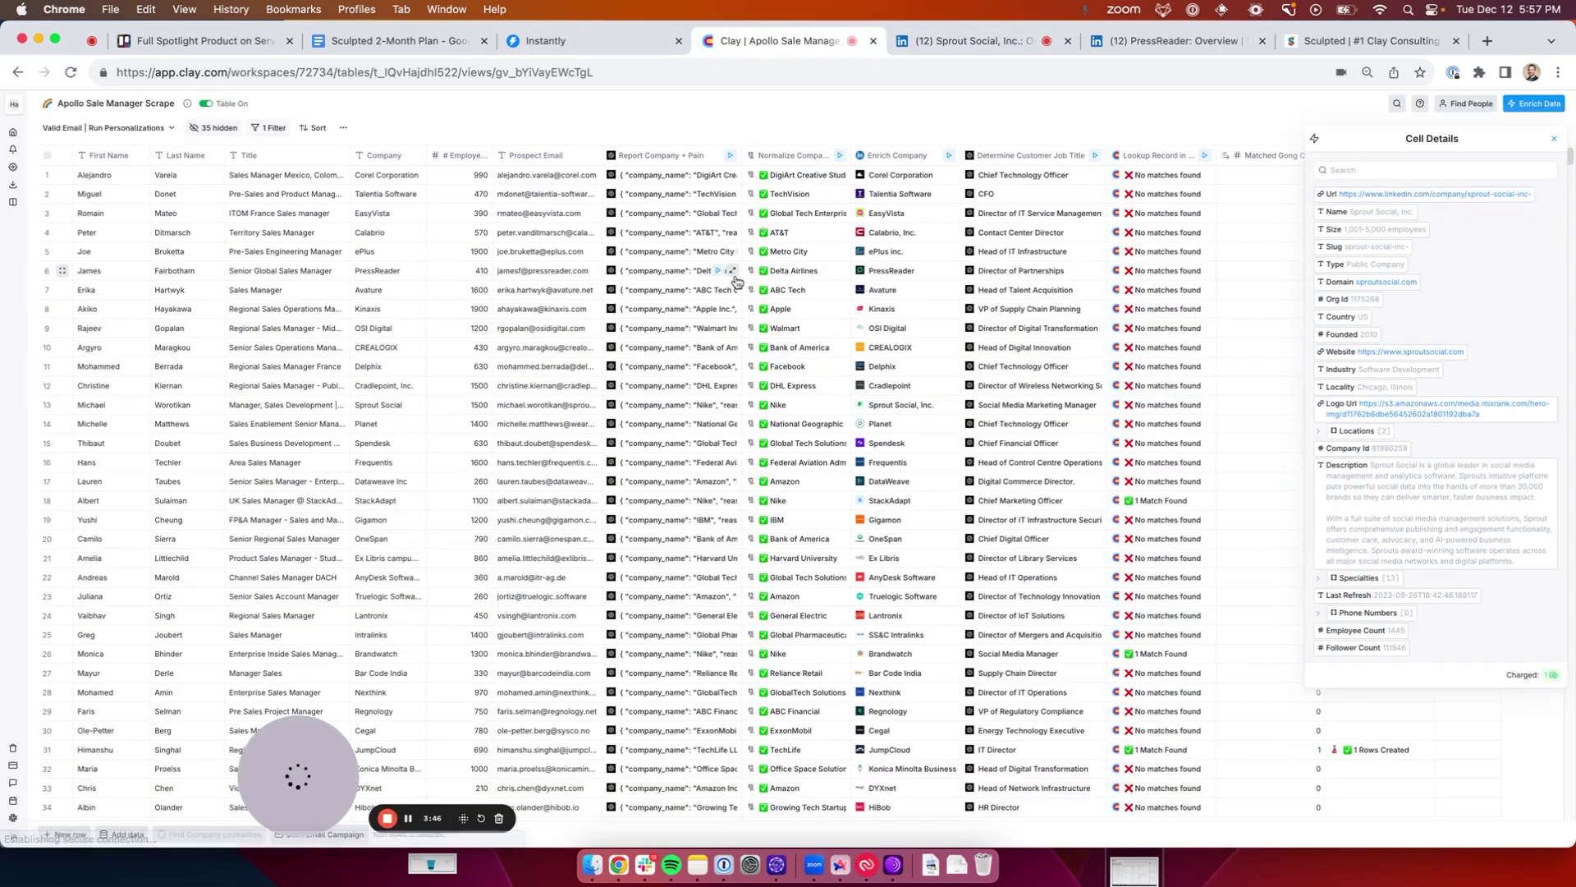
- Show Planet's enrichment: a public Software Development company with 501–1,000 employees
left_click(706, 404)
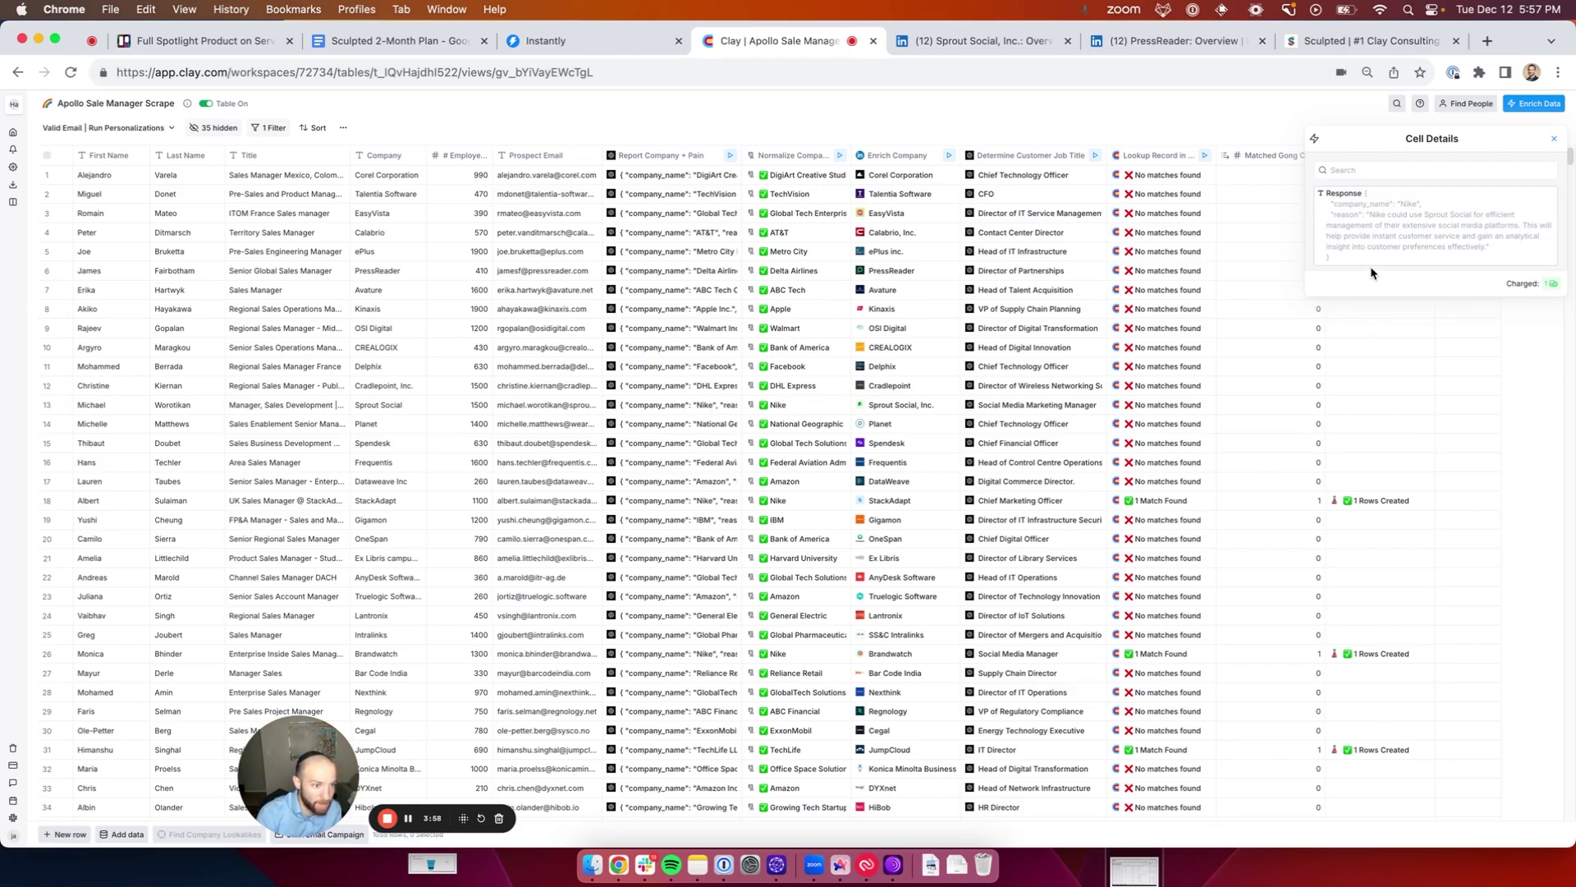
left_click(887, 423)
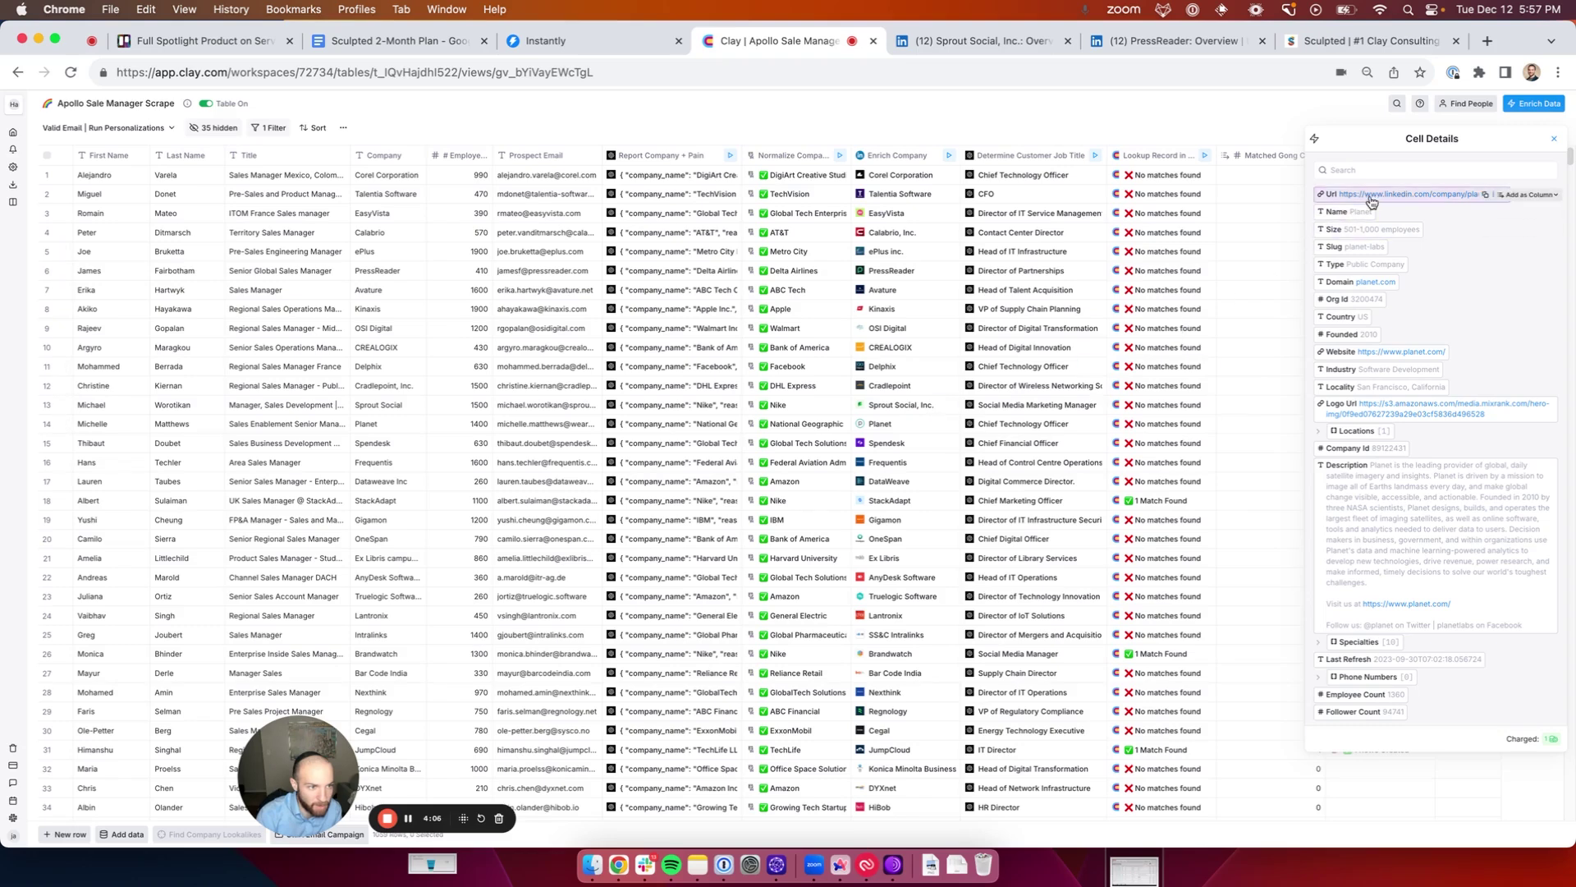
- Open Planet's LinkedIn company page from its Url link, then return to Clay
left_click(1342, 194)
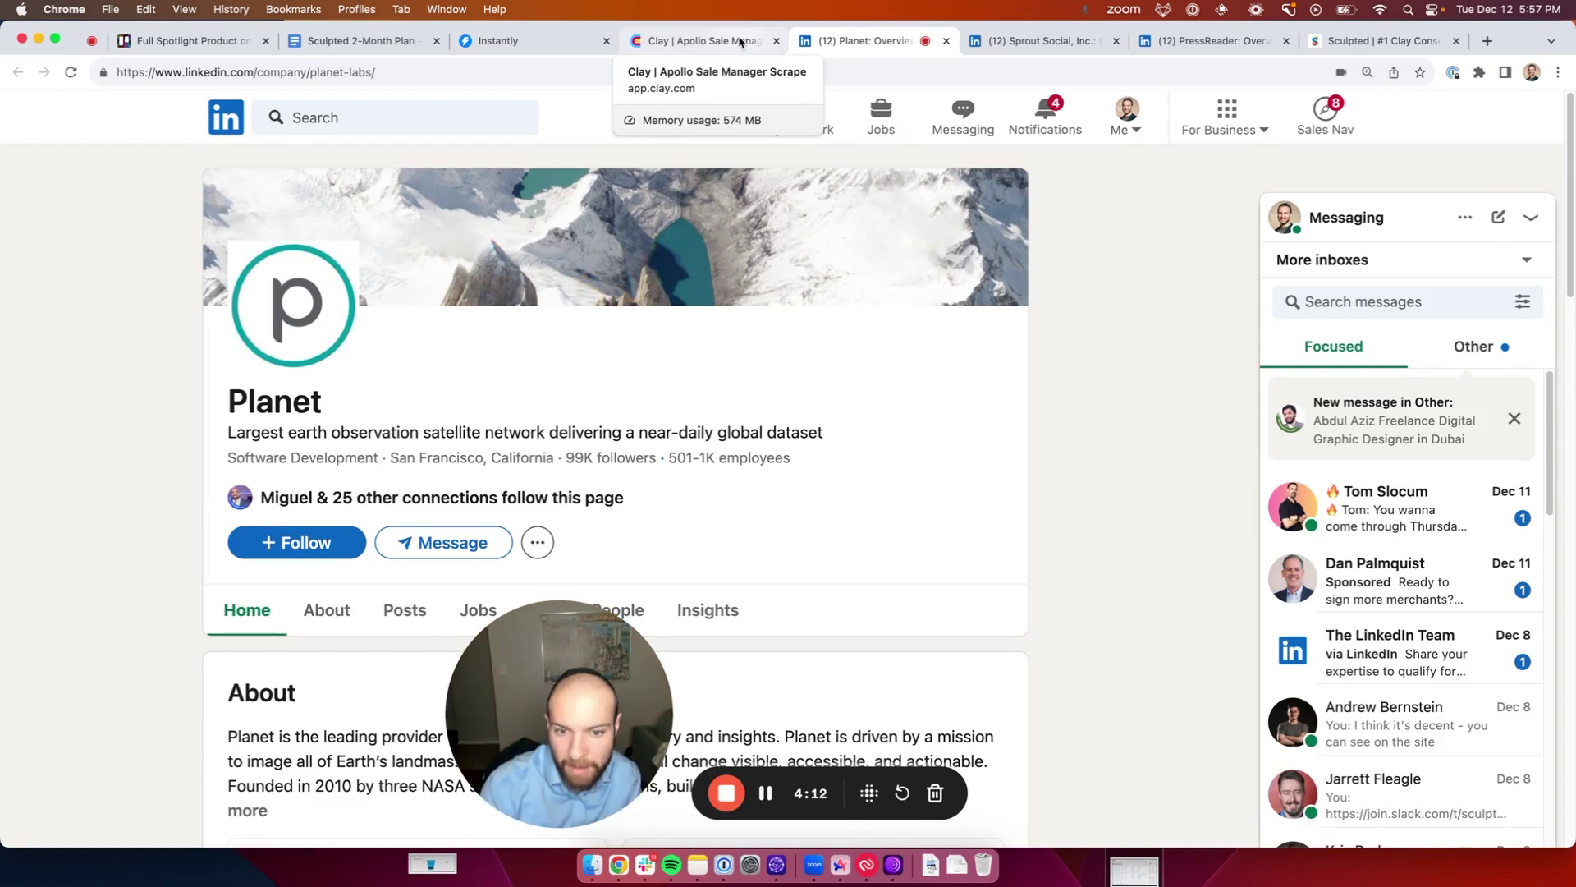
left_click(739, 41)
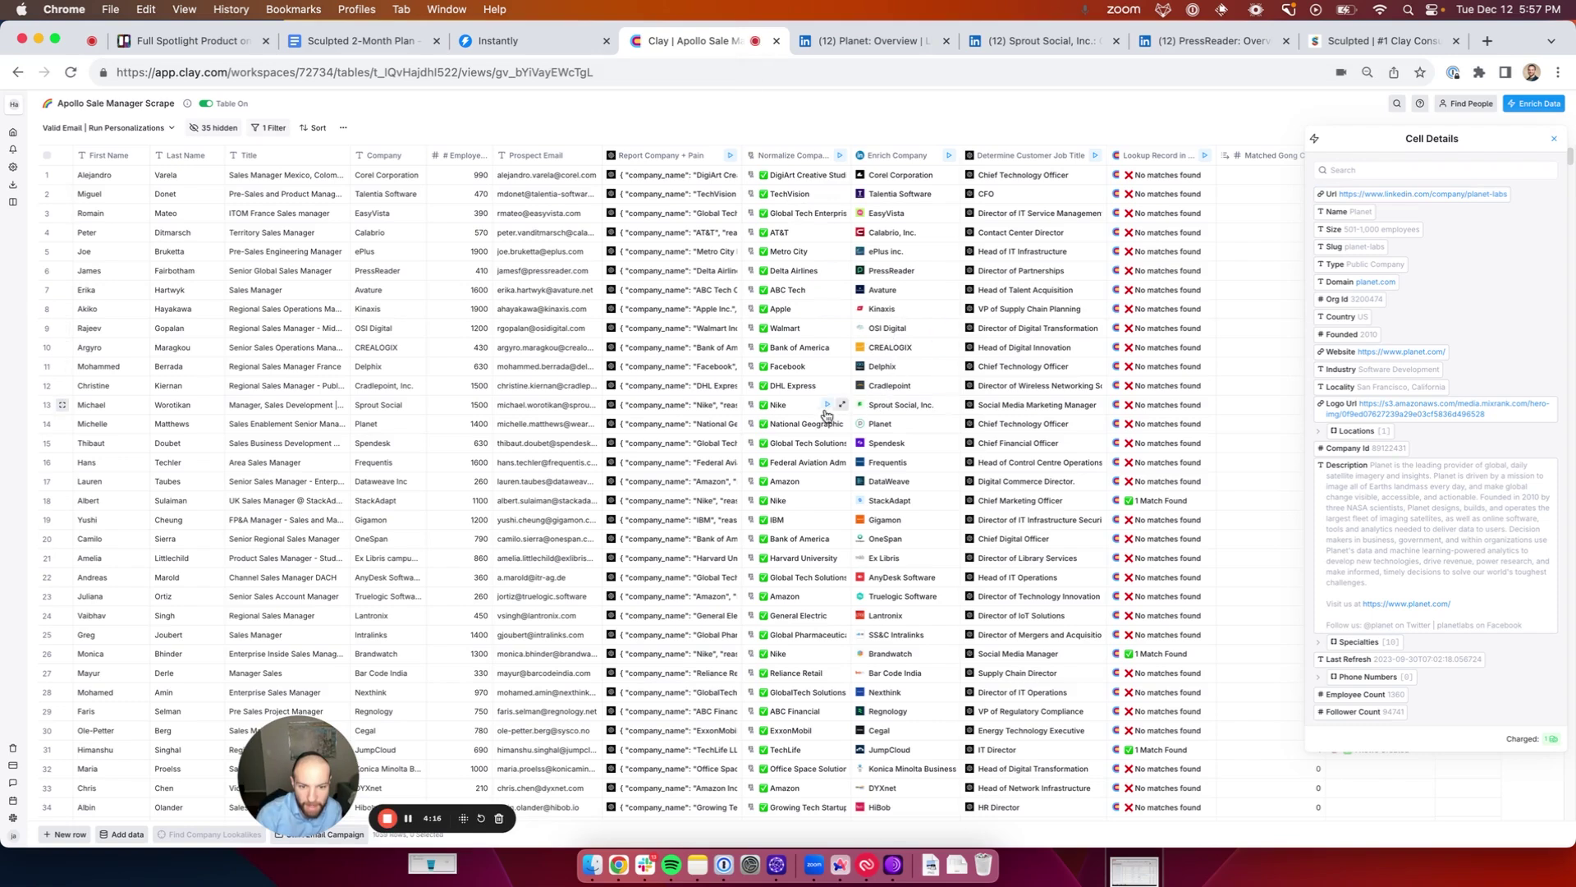
- Check row 14's AI response and Kinaxis's row 8 enrichment, then close Cell Details
left_click(685, 424)
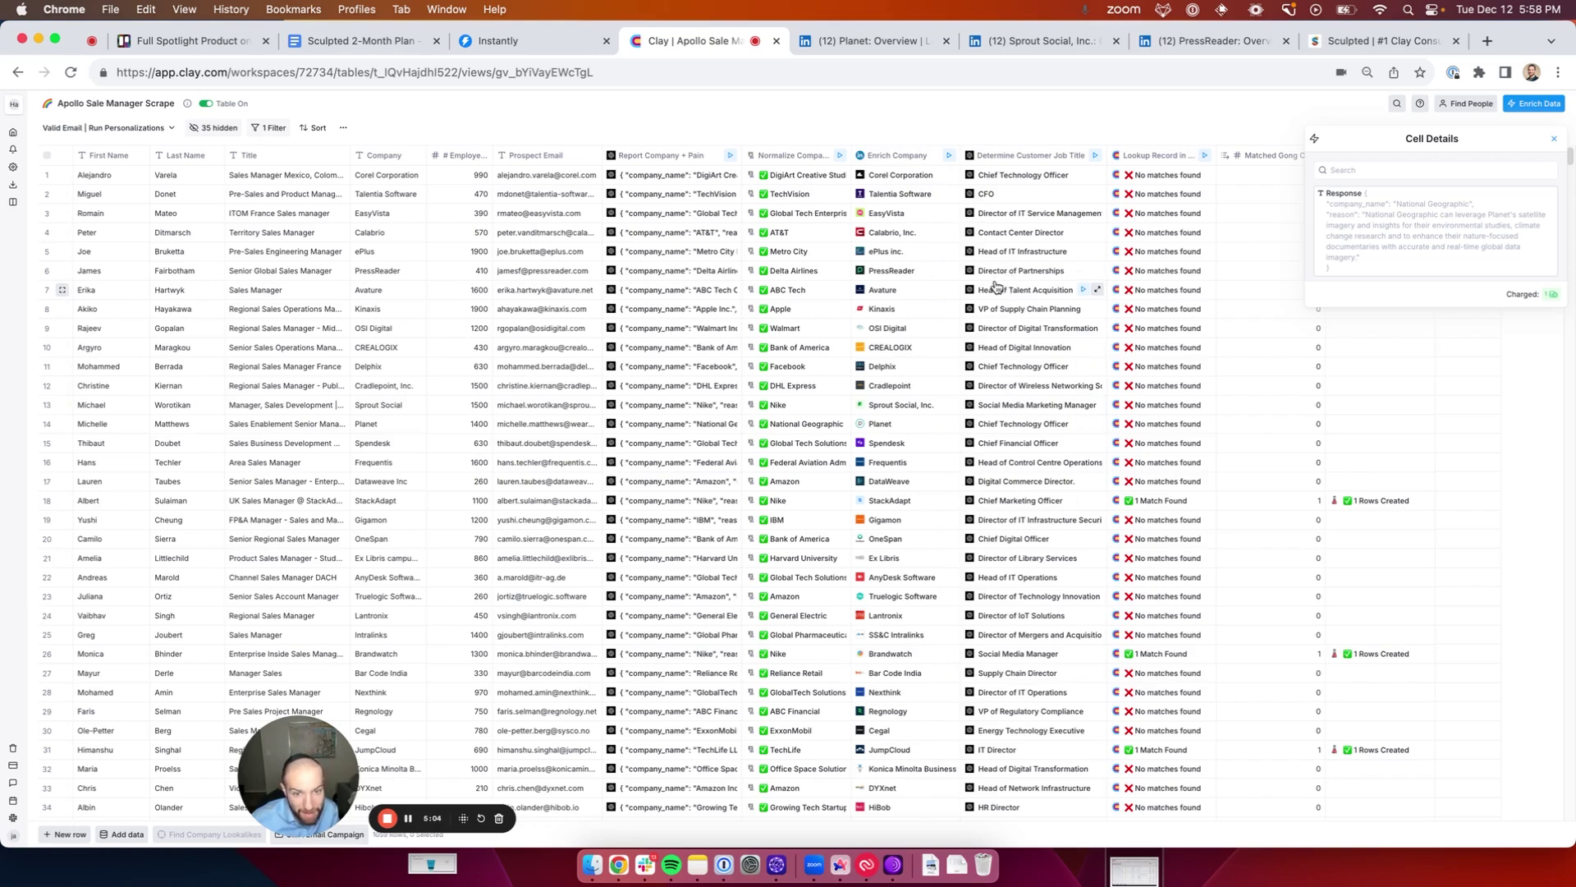
left_click(895, 315)
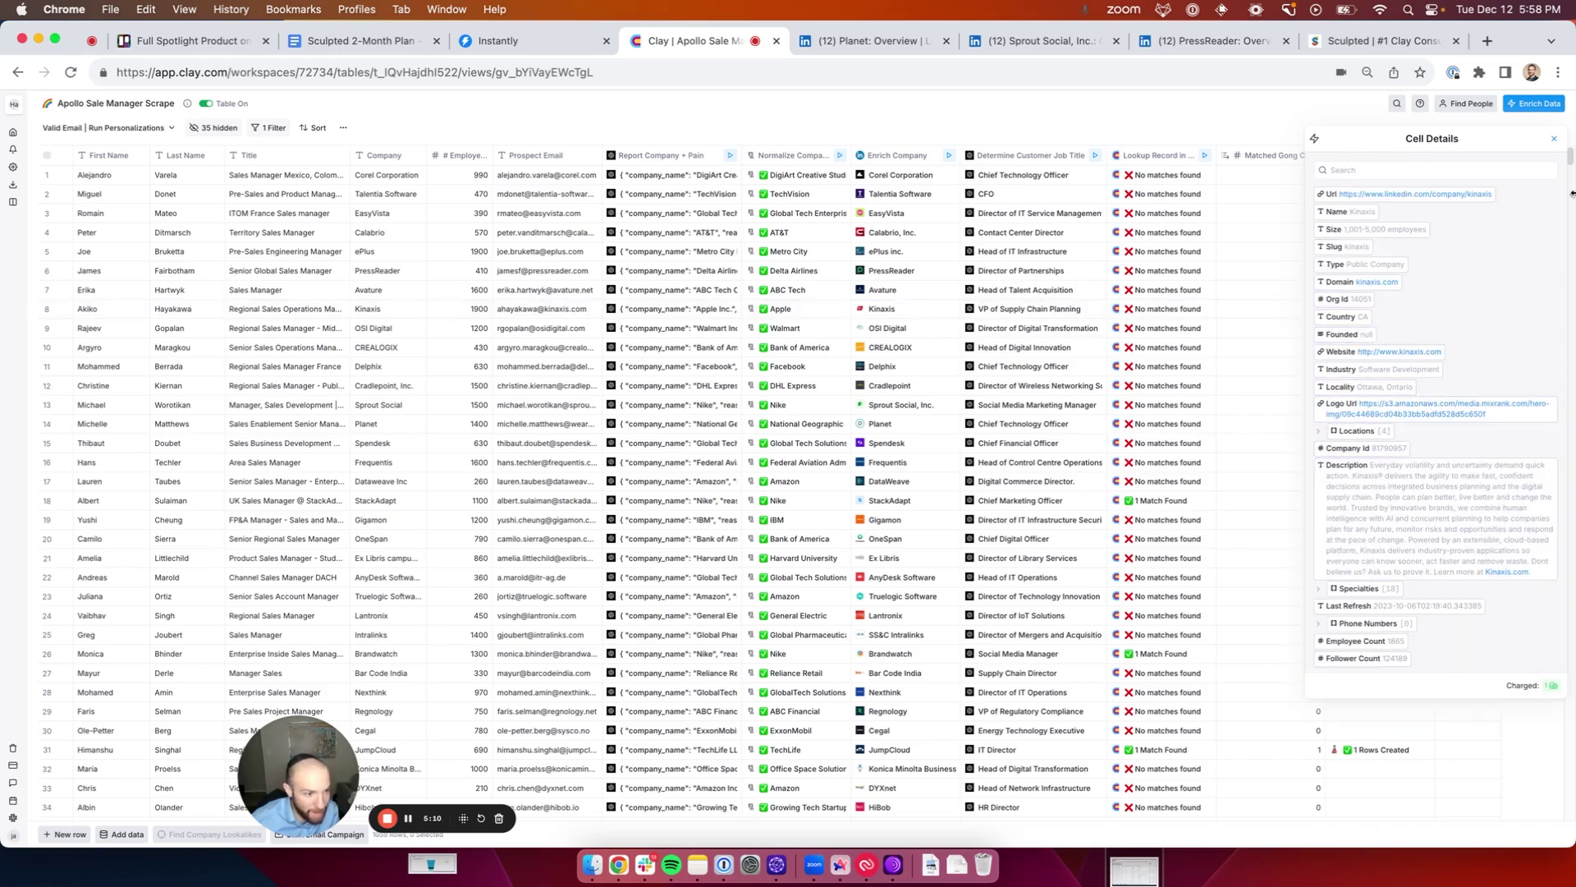
left_click(1553, 140)
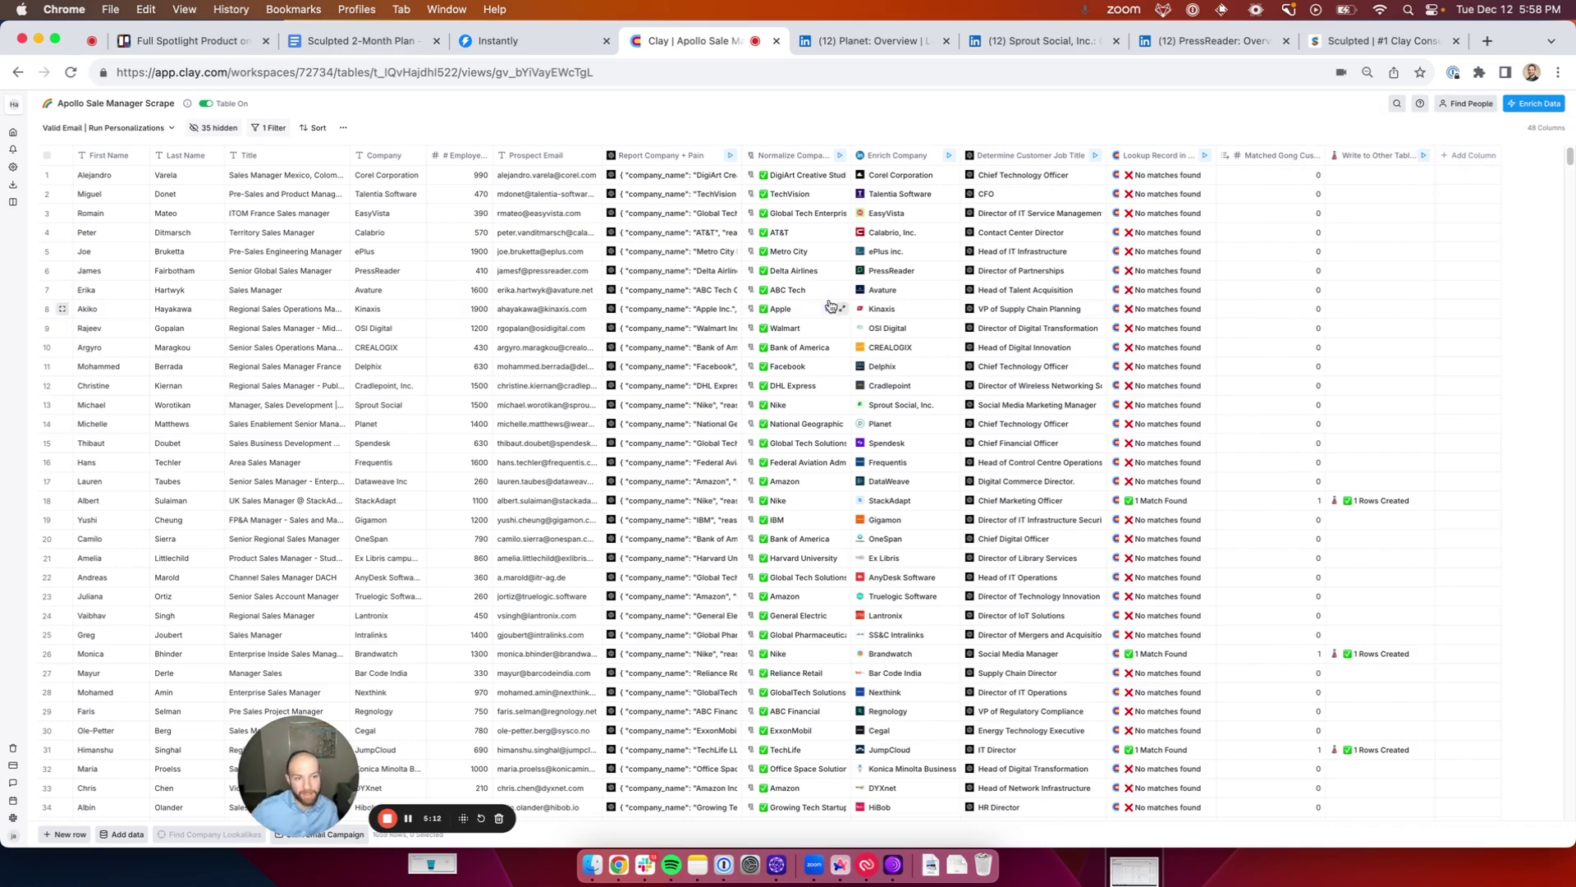
- Switch to the Personalized | Ready to Sequence view and select the Prospect Pain and Ideal Prospect values
left_click(165, 128)
left_click(115, 238)
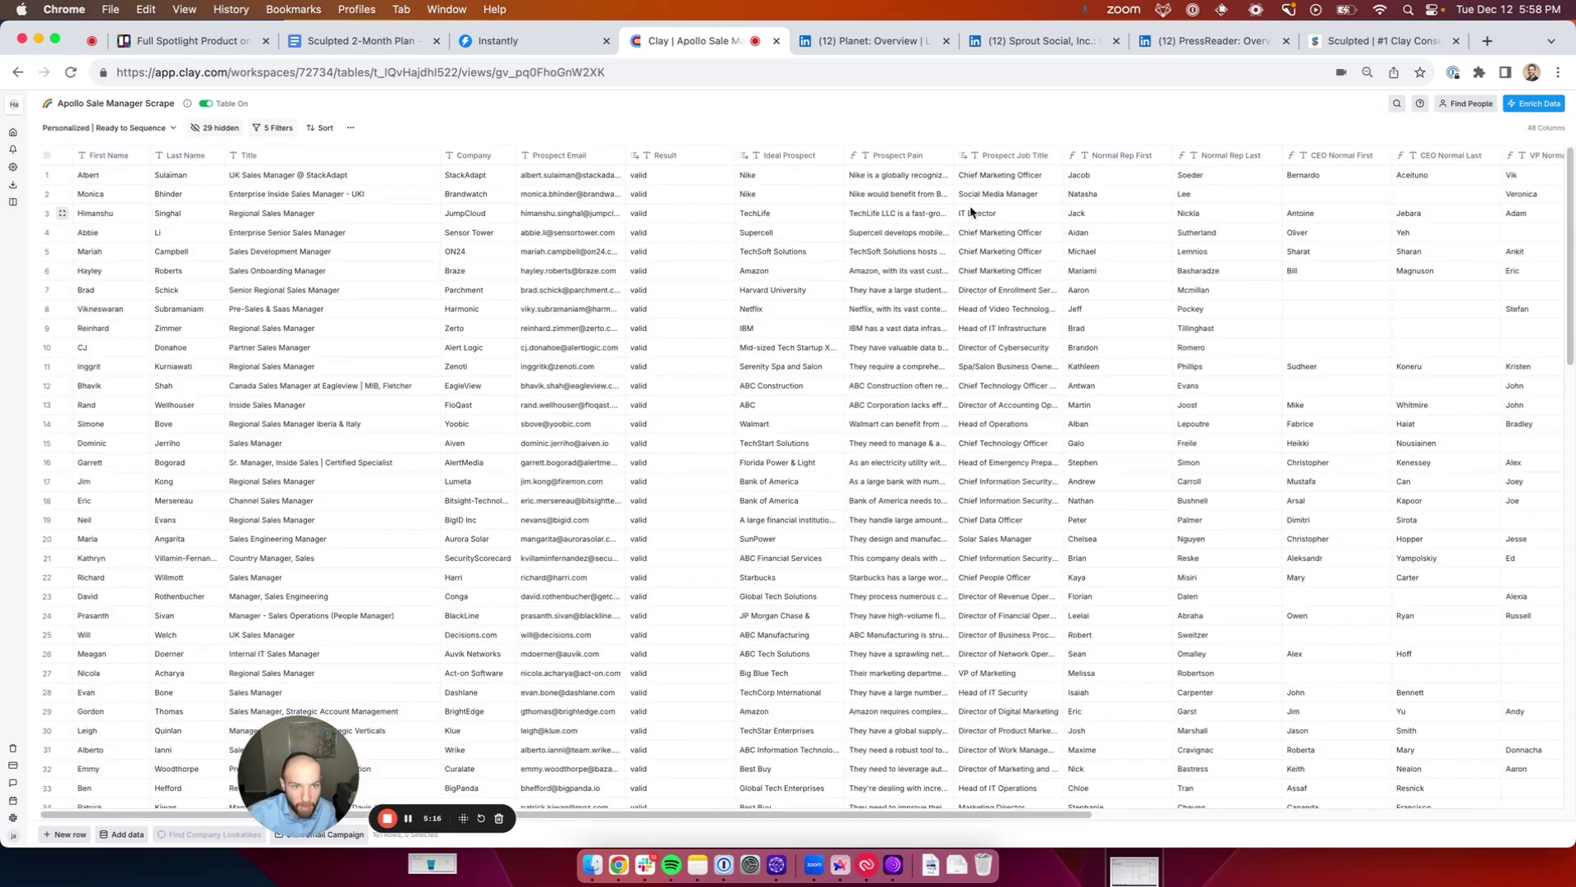
left_click_drag(899, 194, 896, 385)
left_click_drag(879, 499, 896, 577)
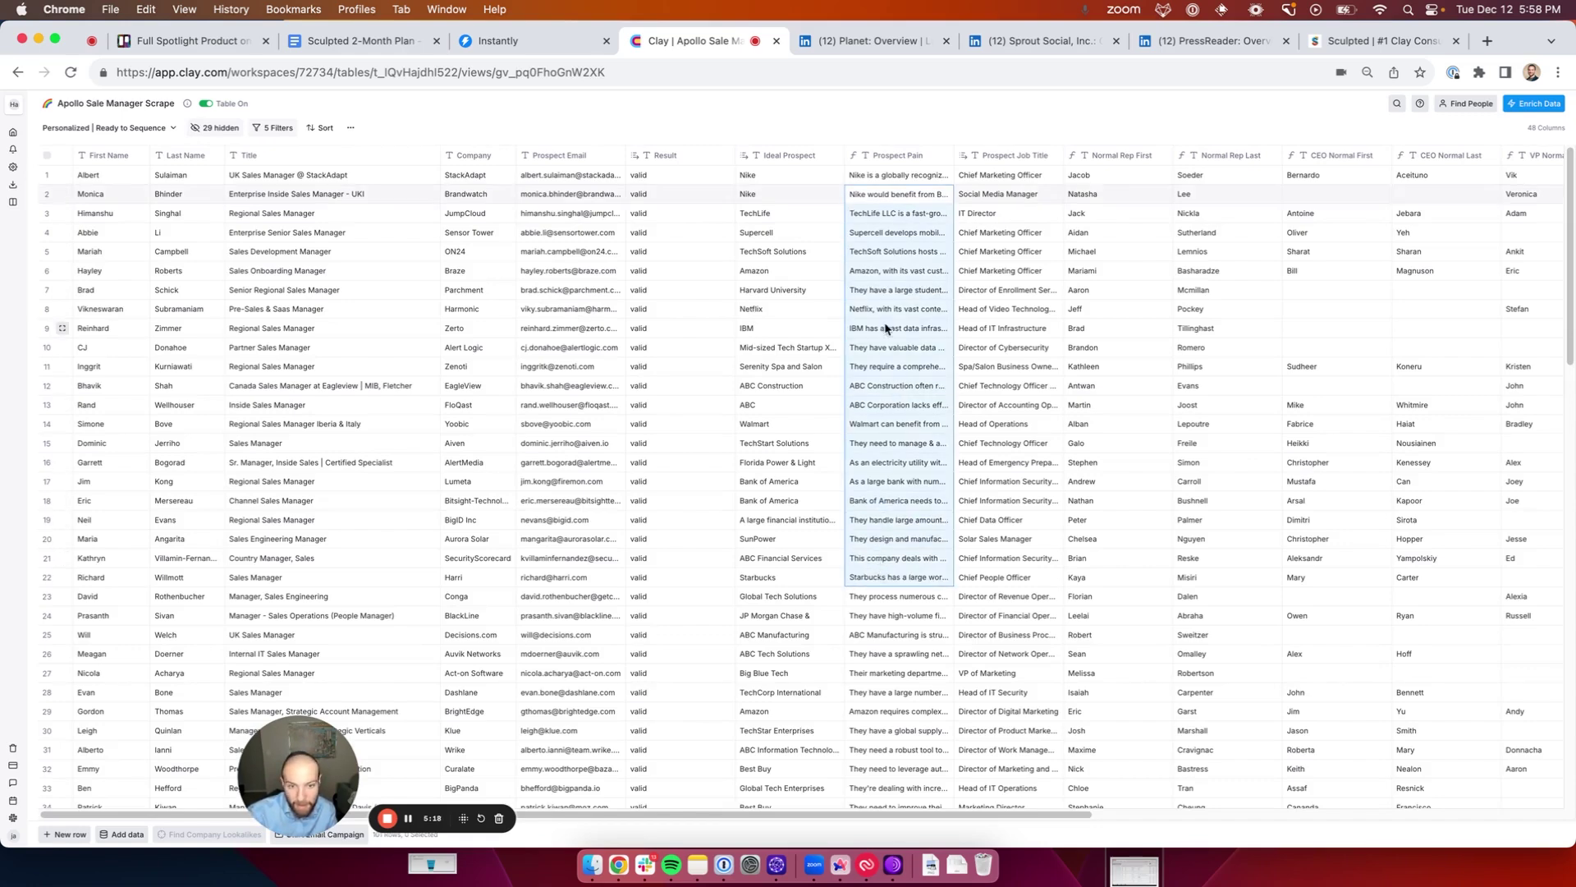
left_click_drag(803, 202, 795, 500)
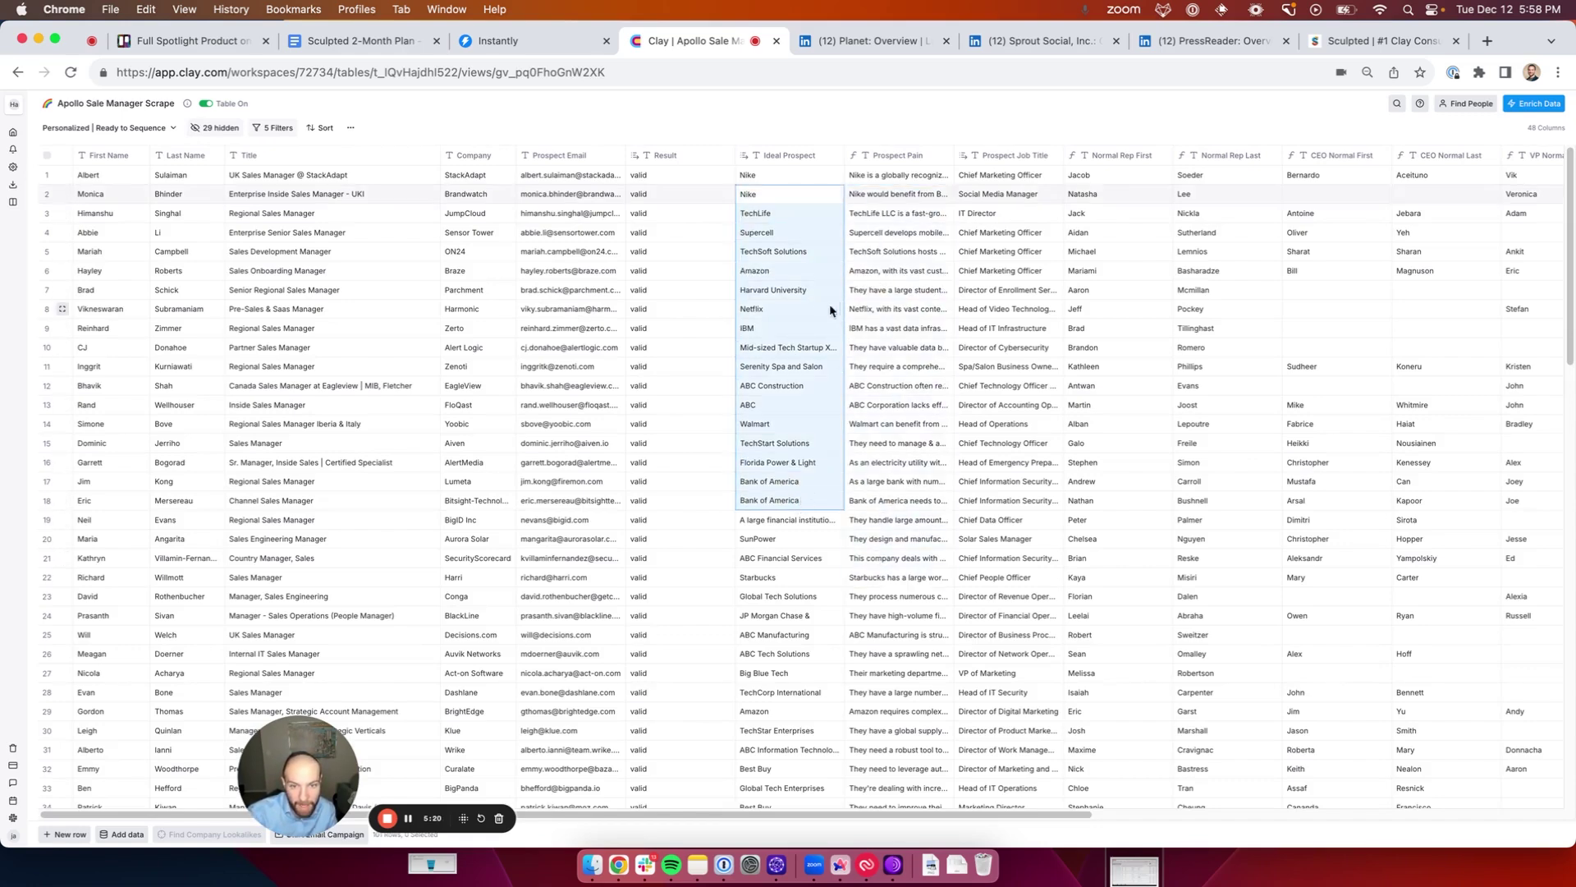
left_click_drag(793, 235, 963, 238)
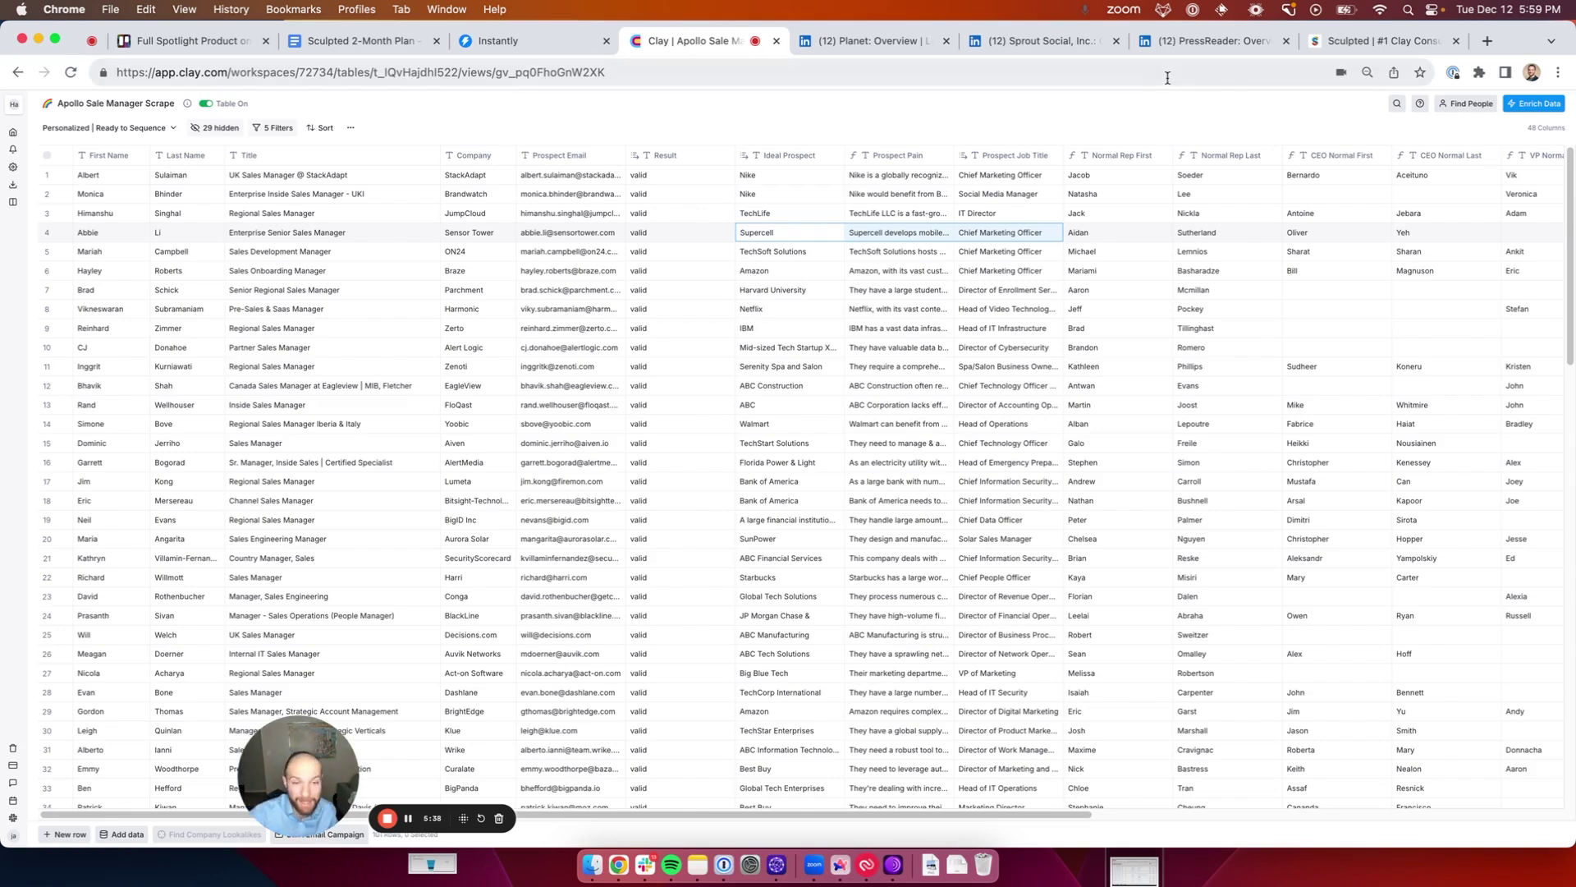
- Bring up the Sculpted | #1 Clay Consulting homepage and highlight its text
left_click(1350, 40)
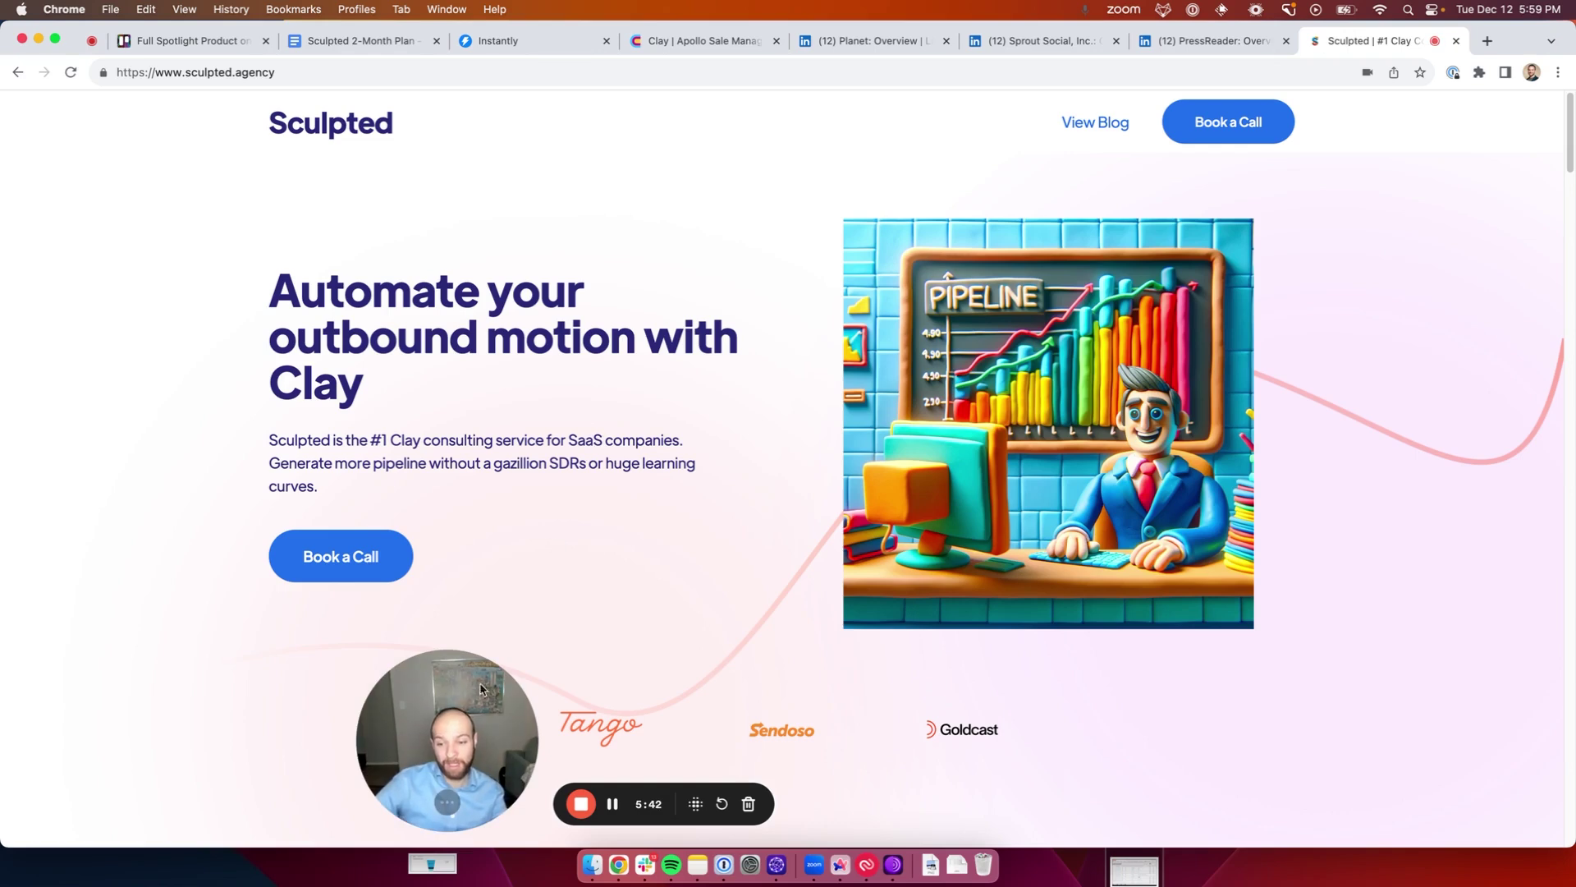
left_click_drag(465, 673, 1196, 686)
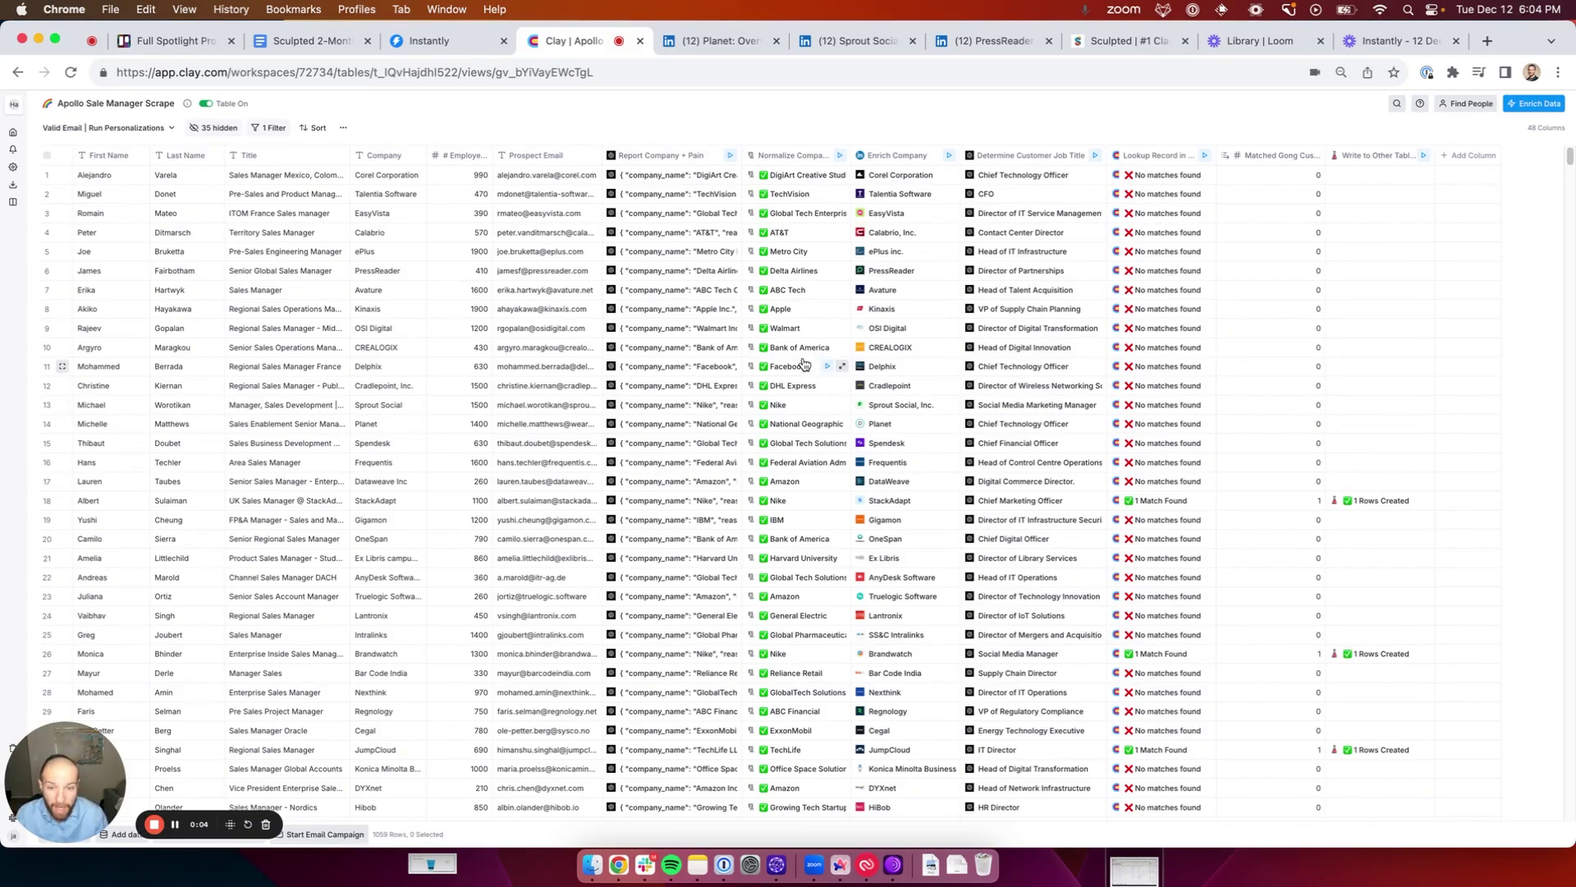
left_click(676, 312)
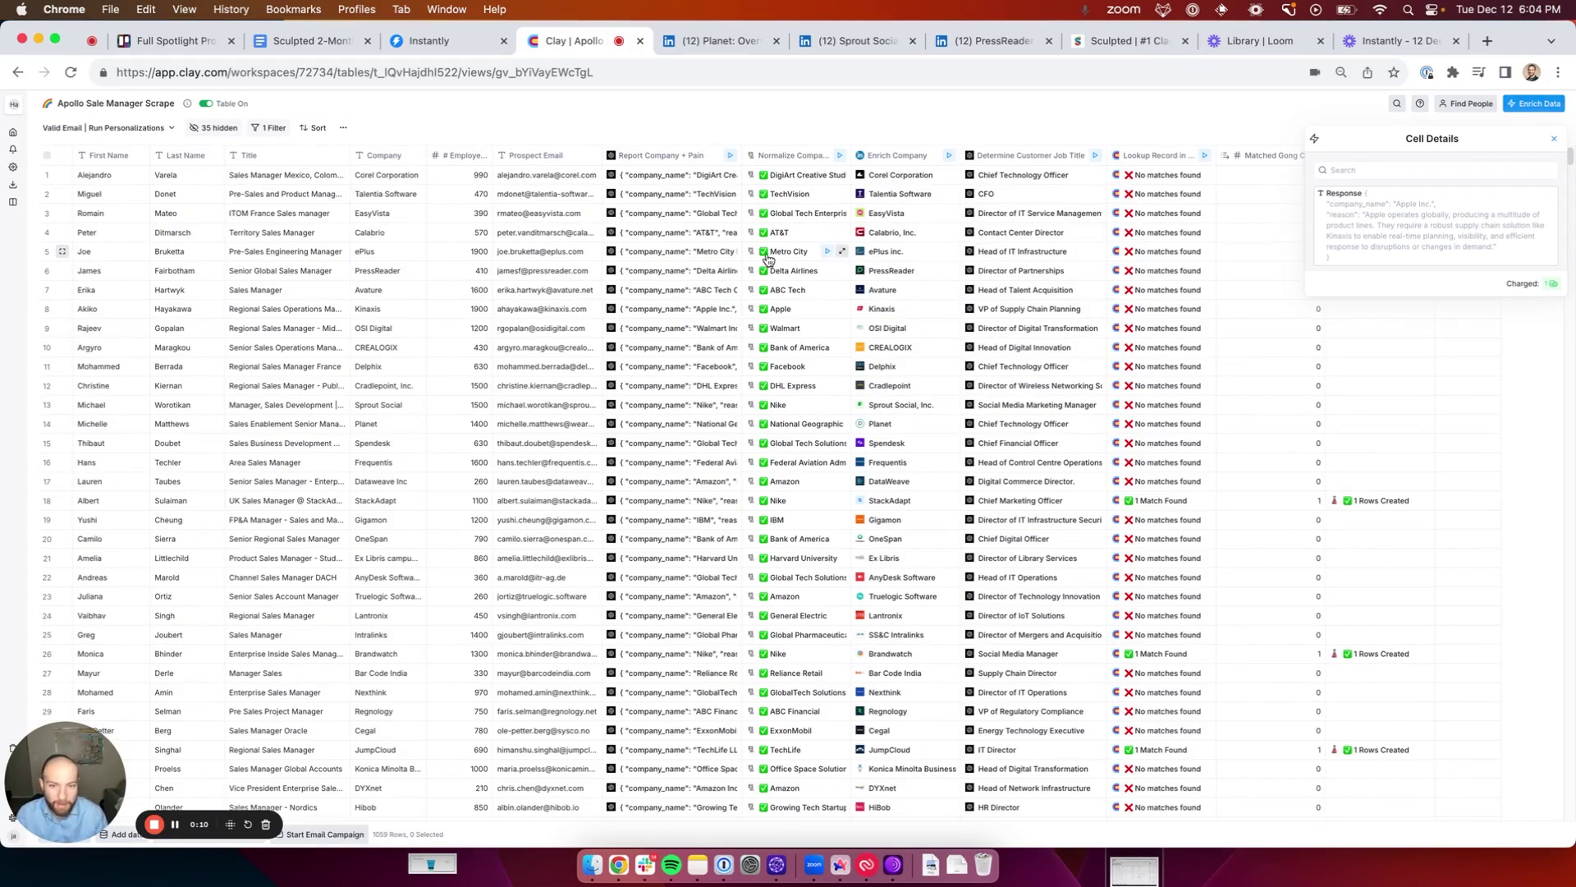
left_click(450, 42)
left_click_drag(725, 324, 886, 404)
left_click(818, 314)
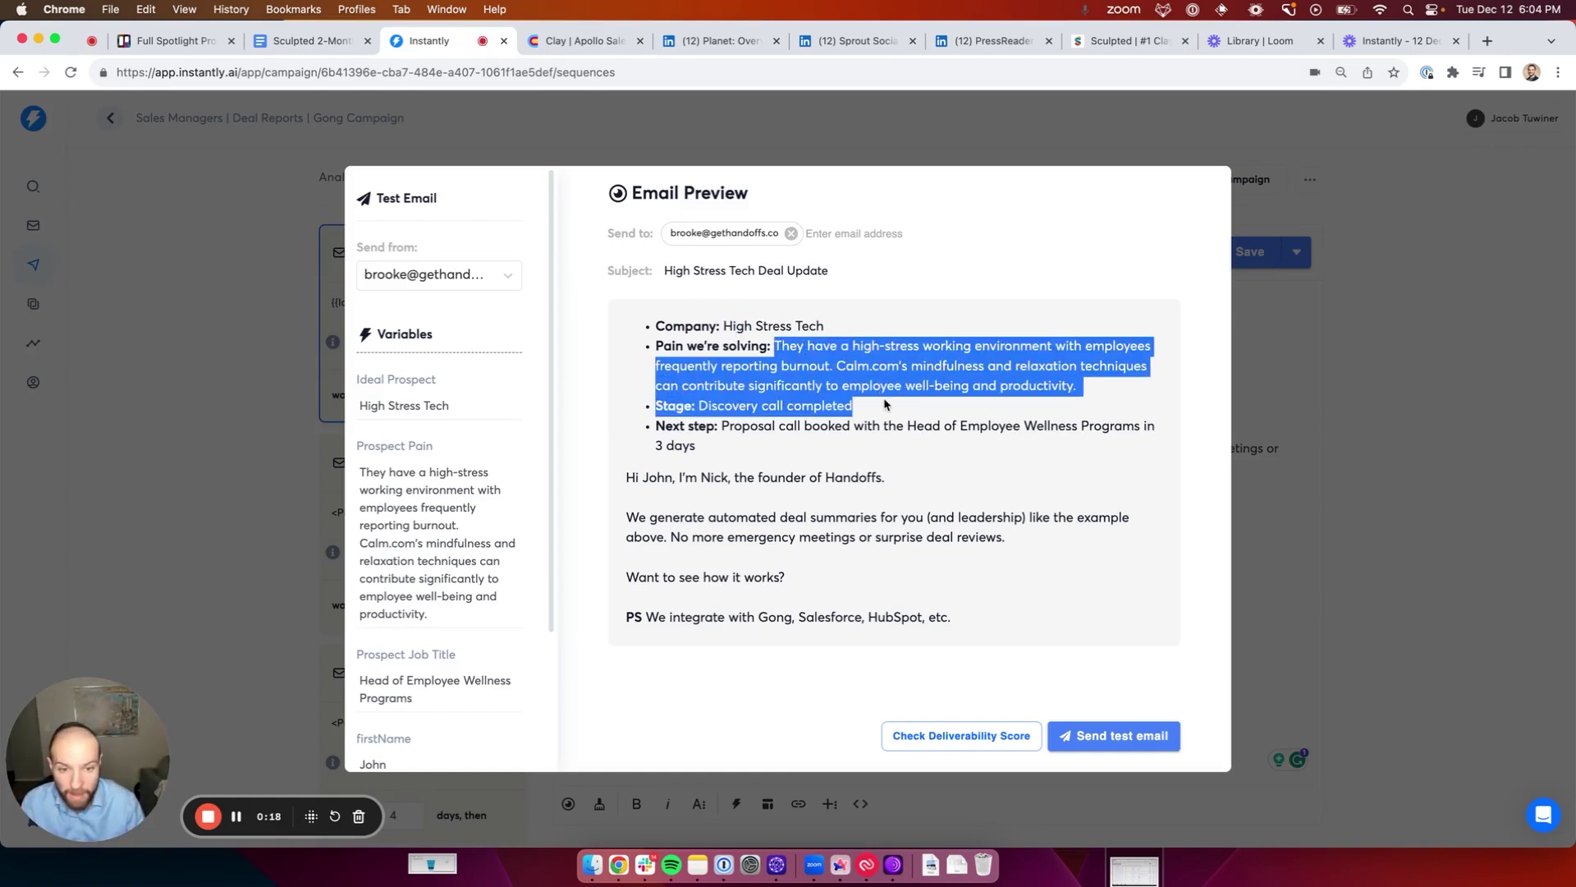
- Delete the Output rules paragraph from the Report Company + Pain prompt, save without running, and rerun row 1
left_click(570, 43)
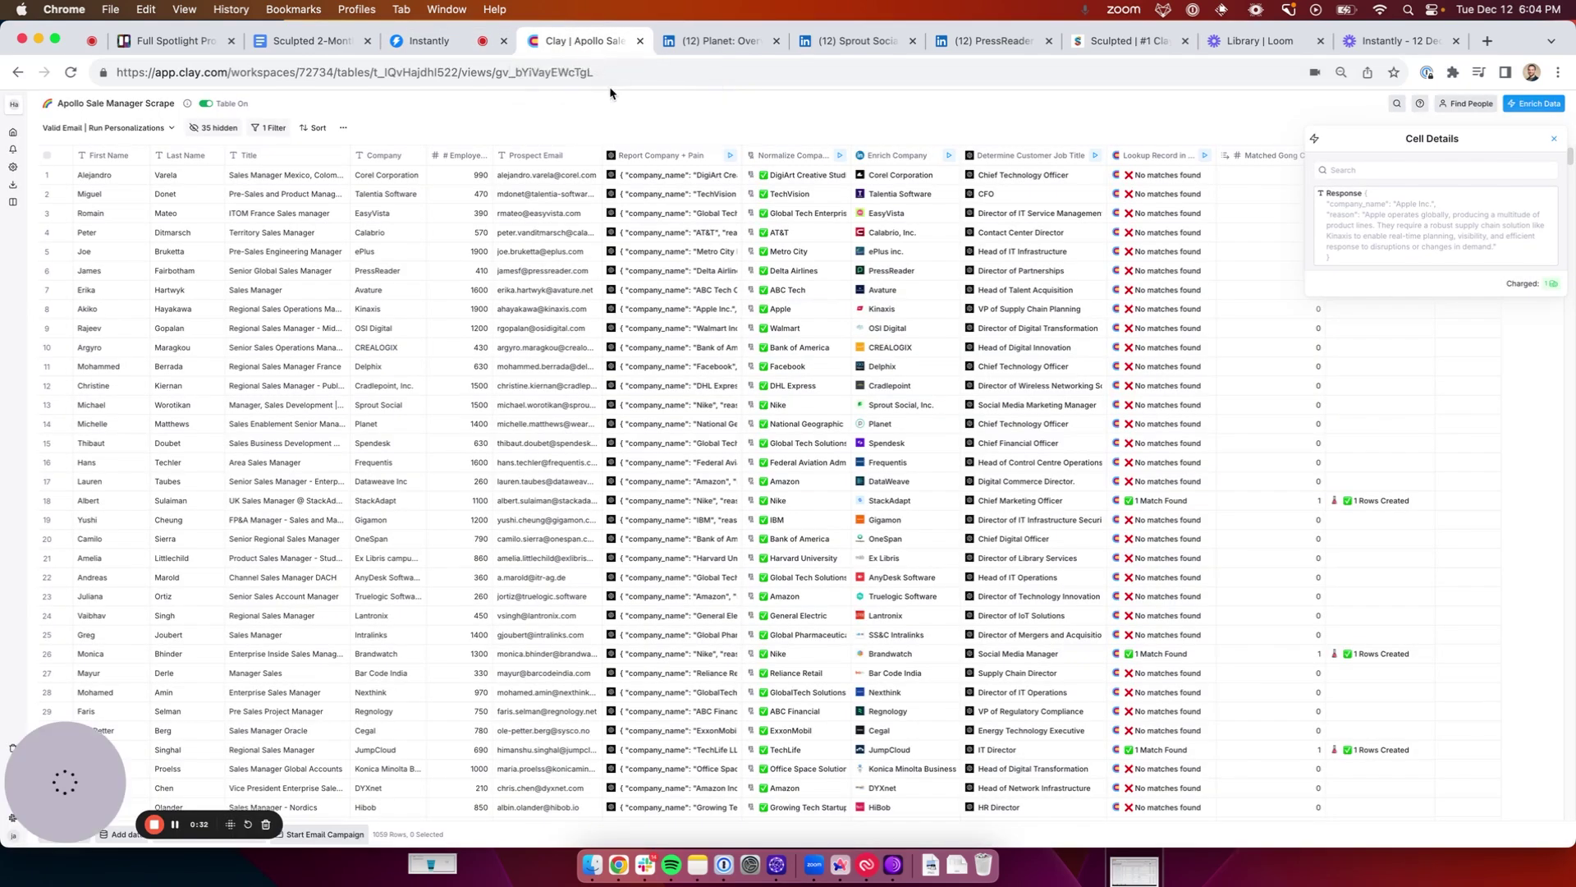
left_click(672, 158)
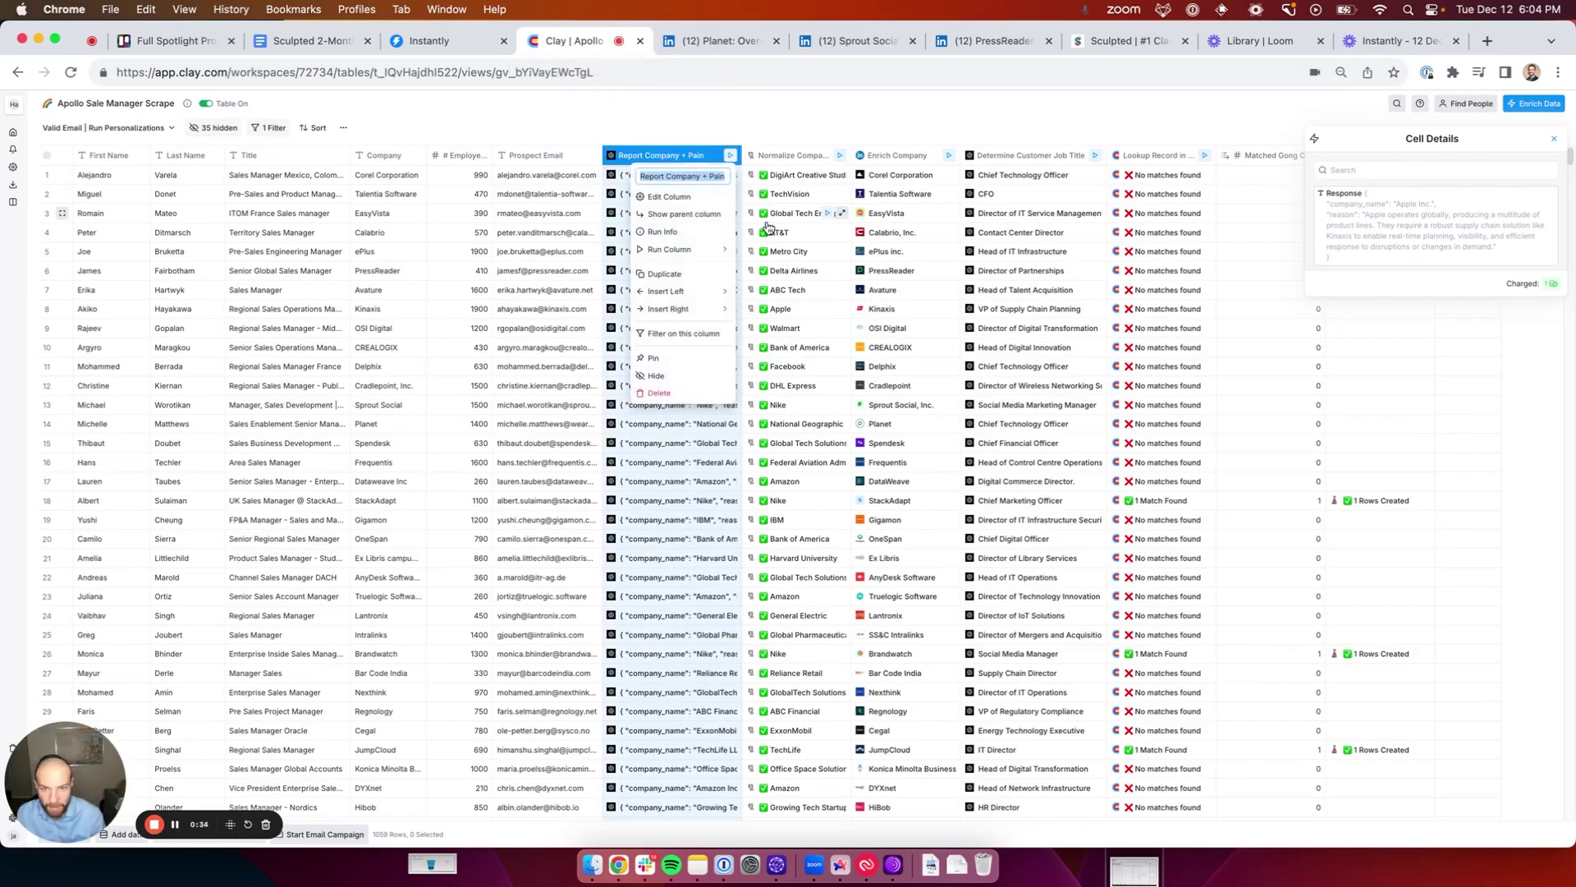
left_click(700, 207)
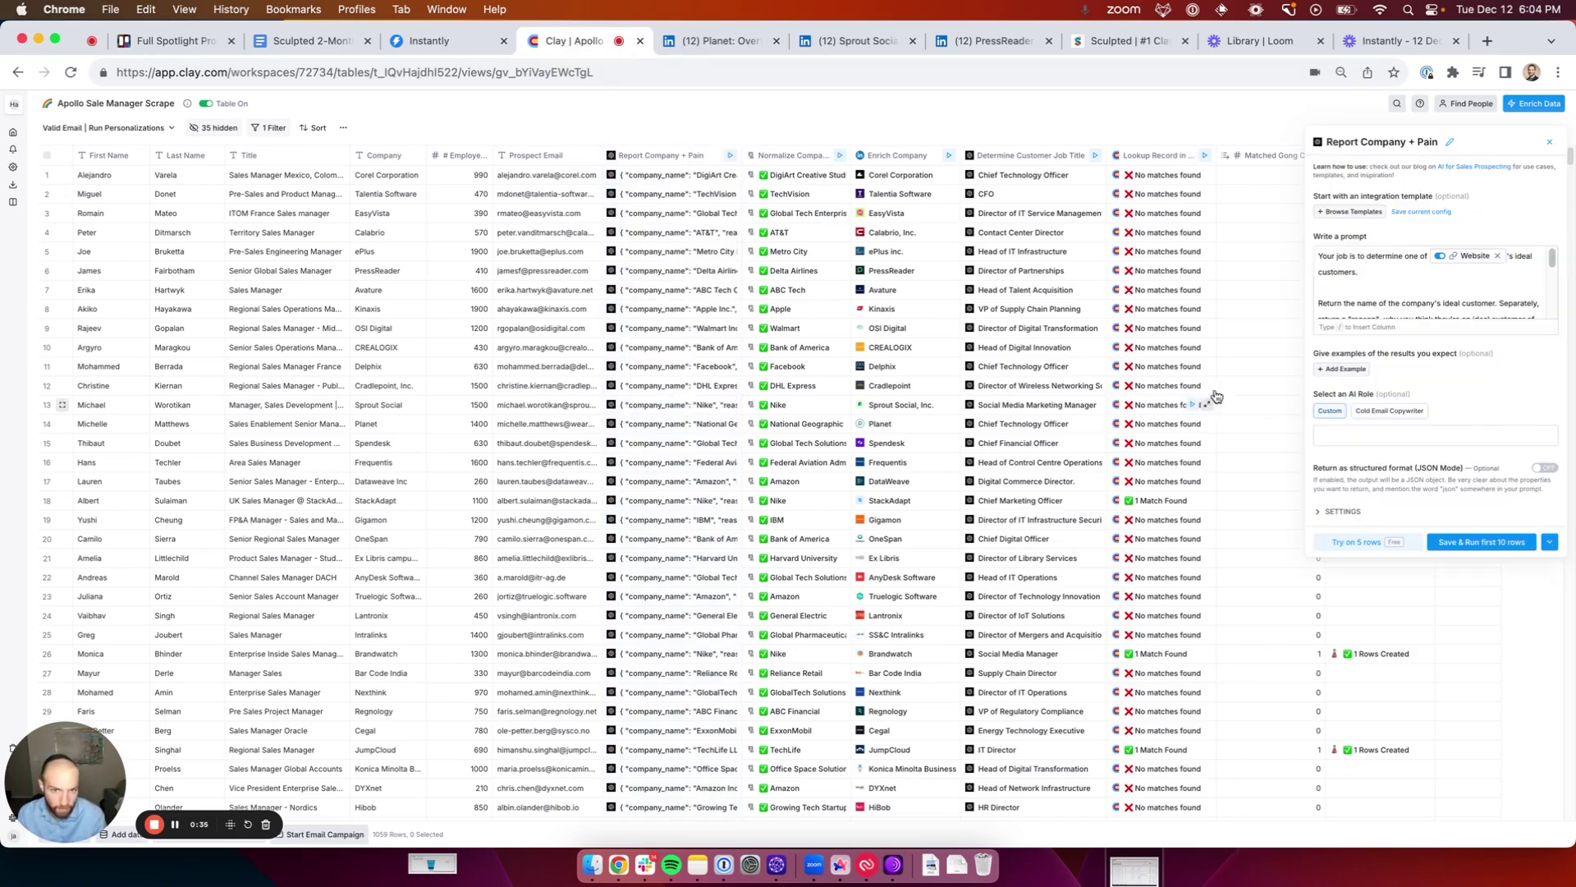
left_click(1416, 289)
left_click(1490, 435)
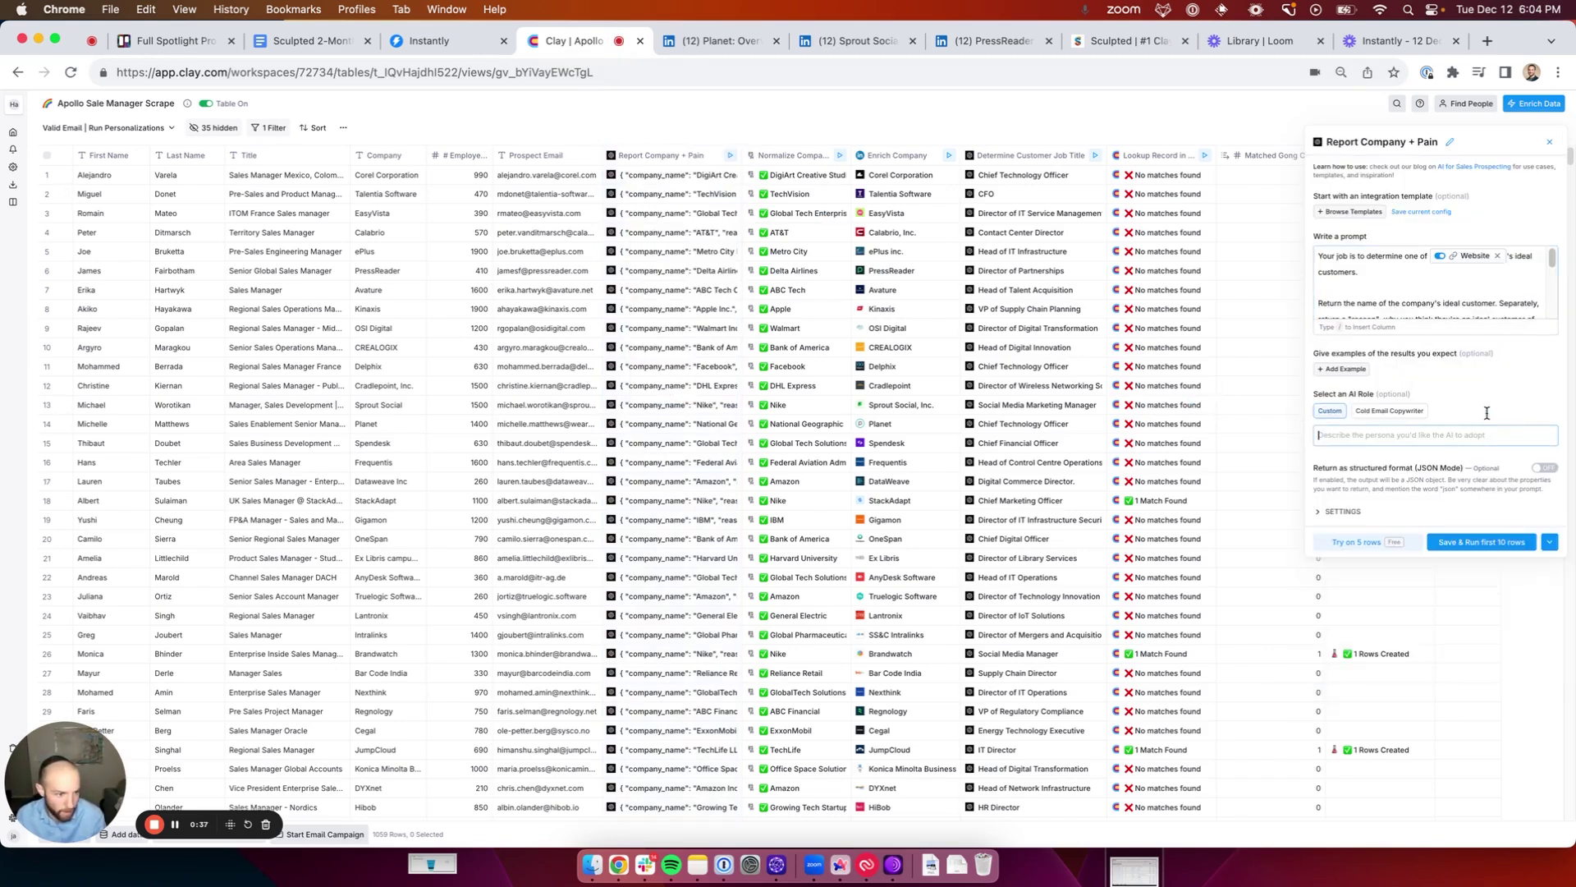
left_click(1460, 309)
left_click_drag(1494, 426, 1317, 403)
key("super+c")
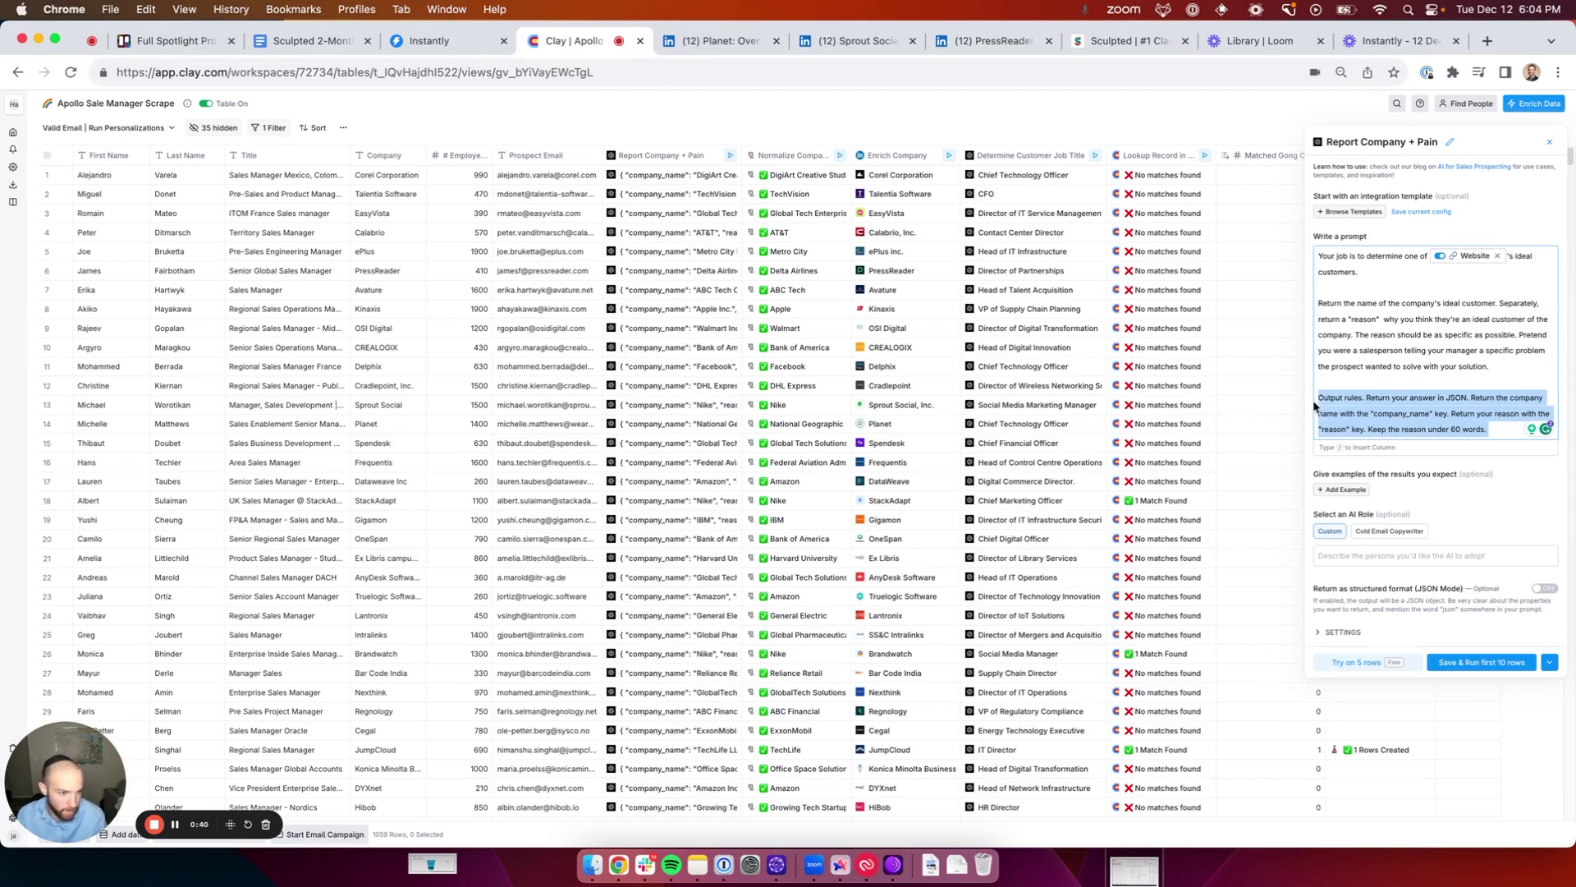
left_click(1549, 663)
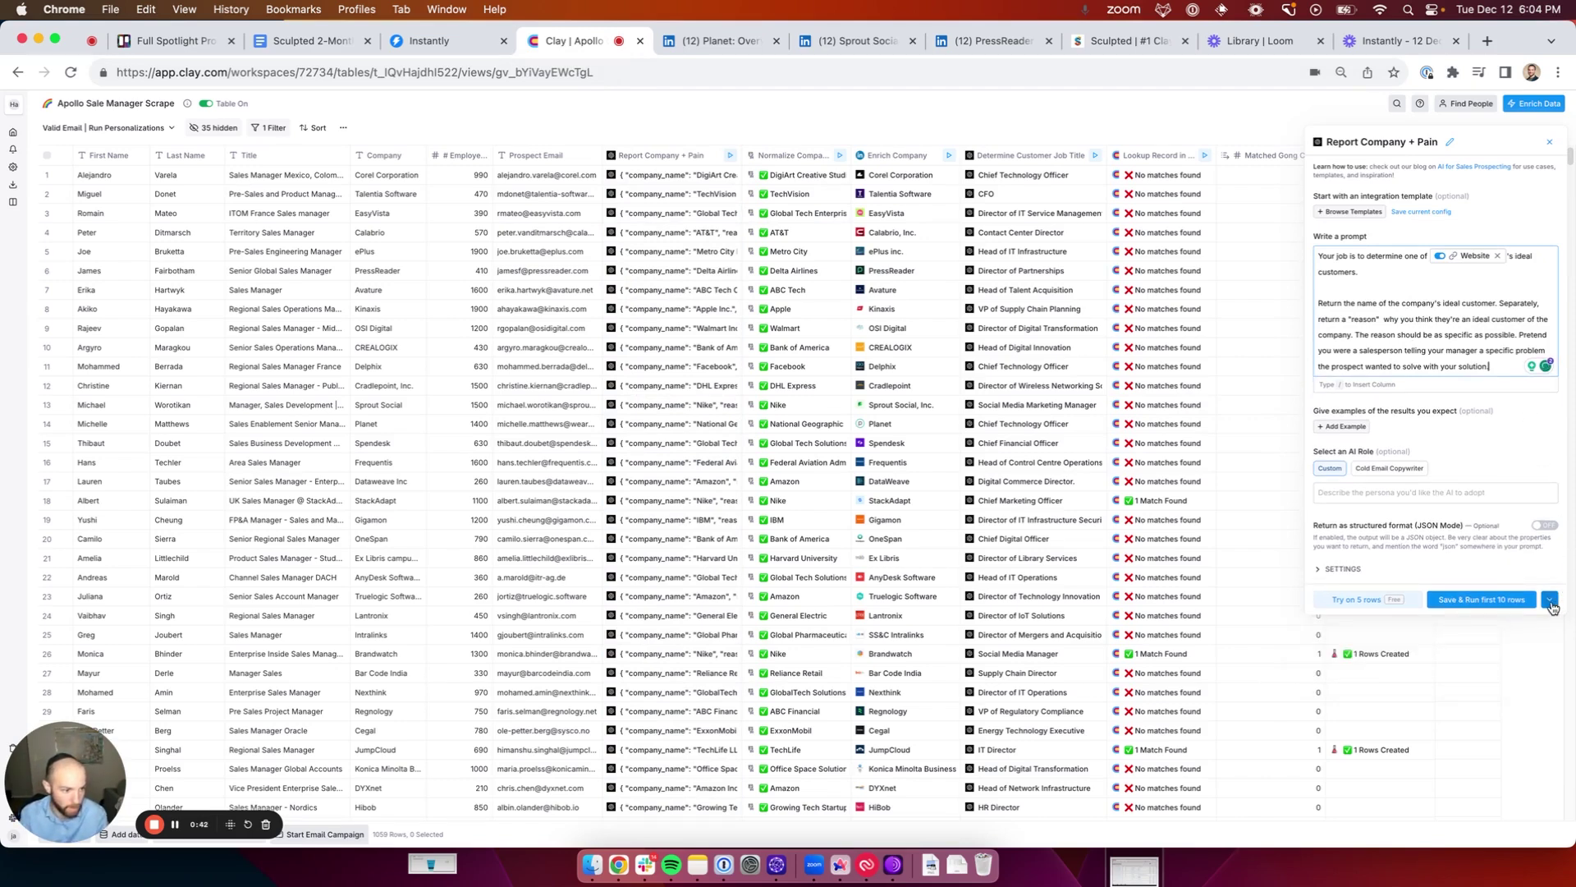
left_click(1494, 598)
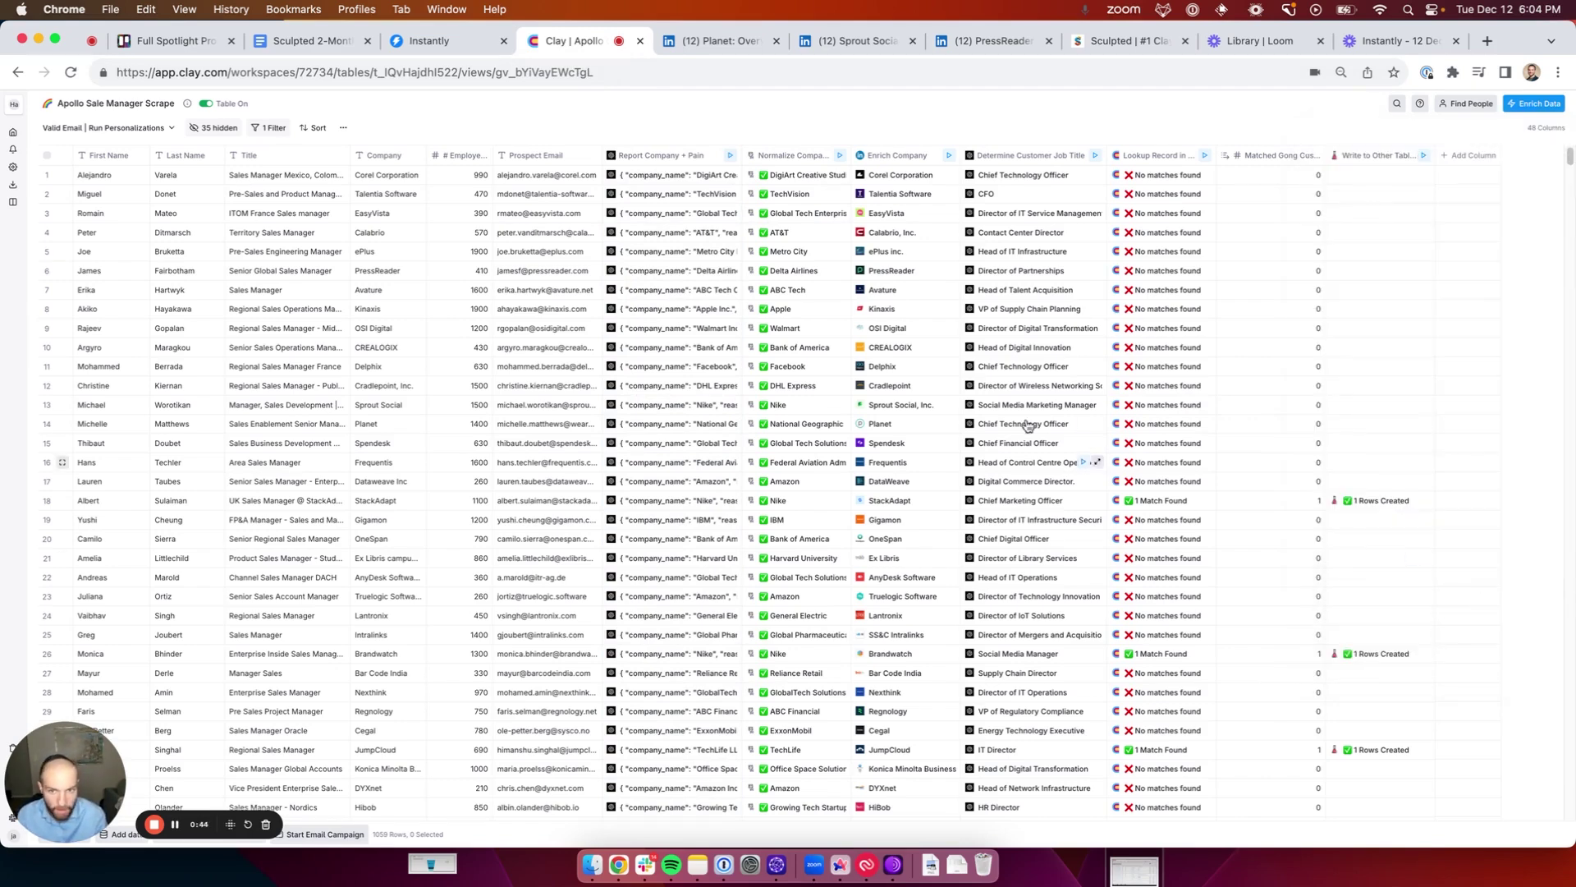
left_click(716, 175)
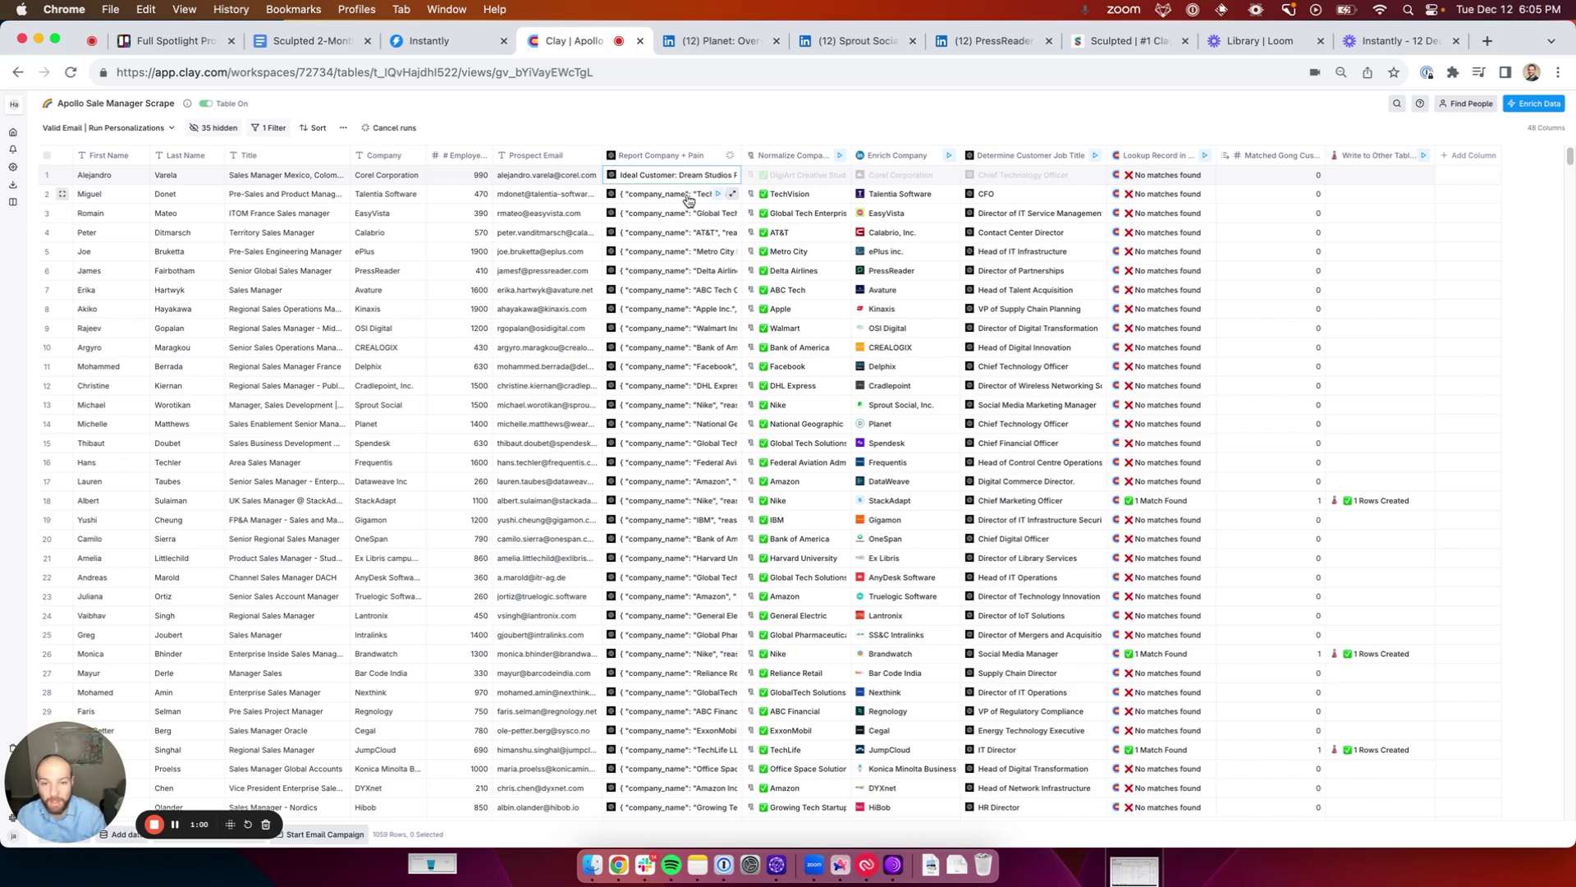
- Paste the JSON output rules back into the Report Company + Pain prompt, save without running, and rerun row 1
left_click(733, 175)
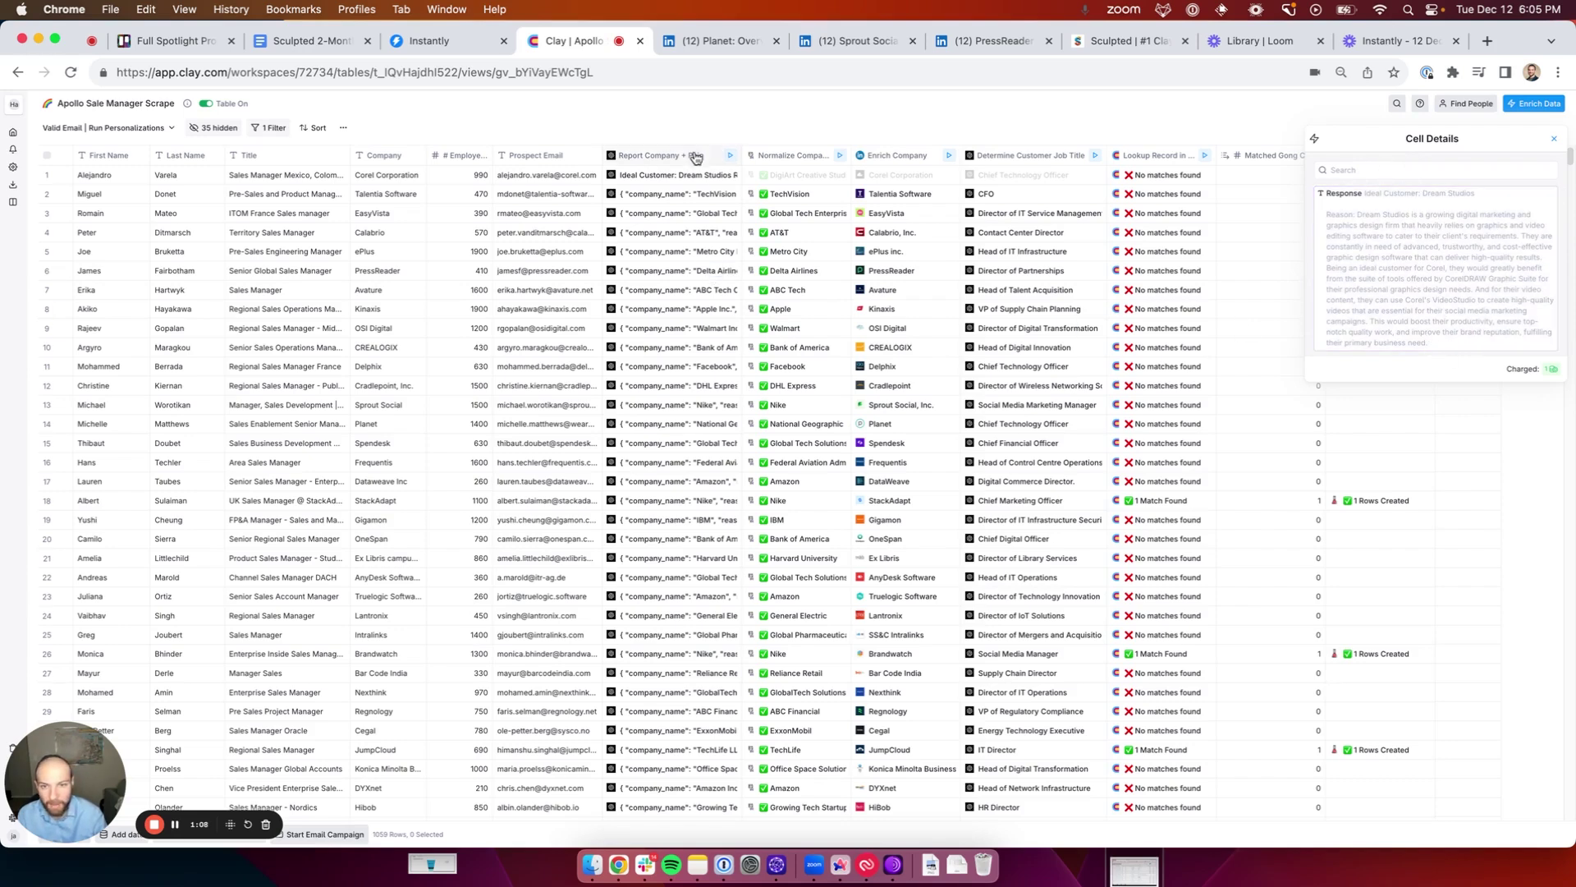
left_click(663, 156)
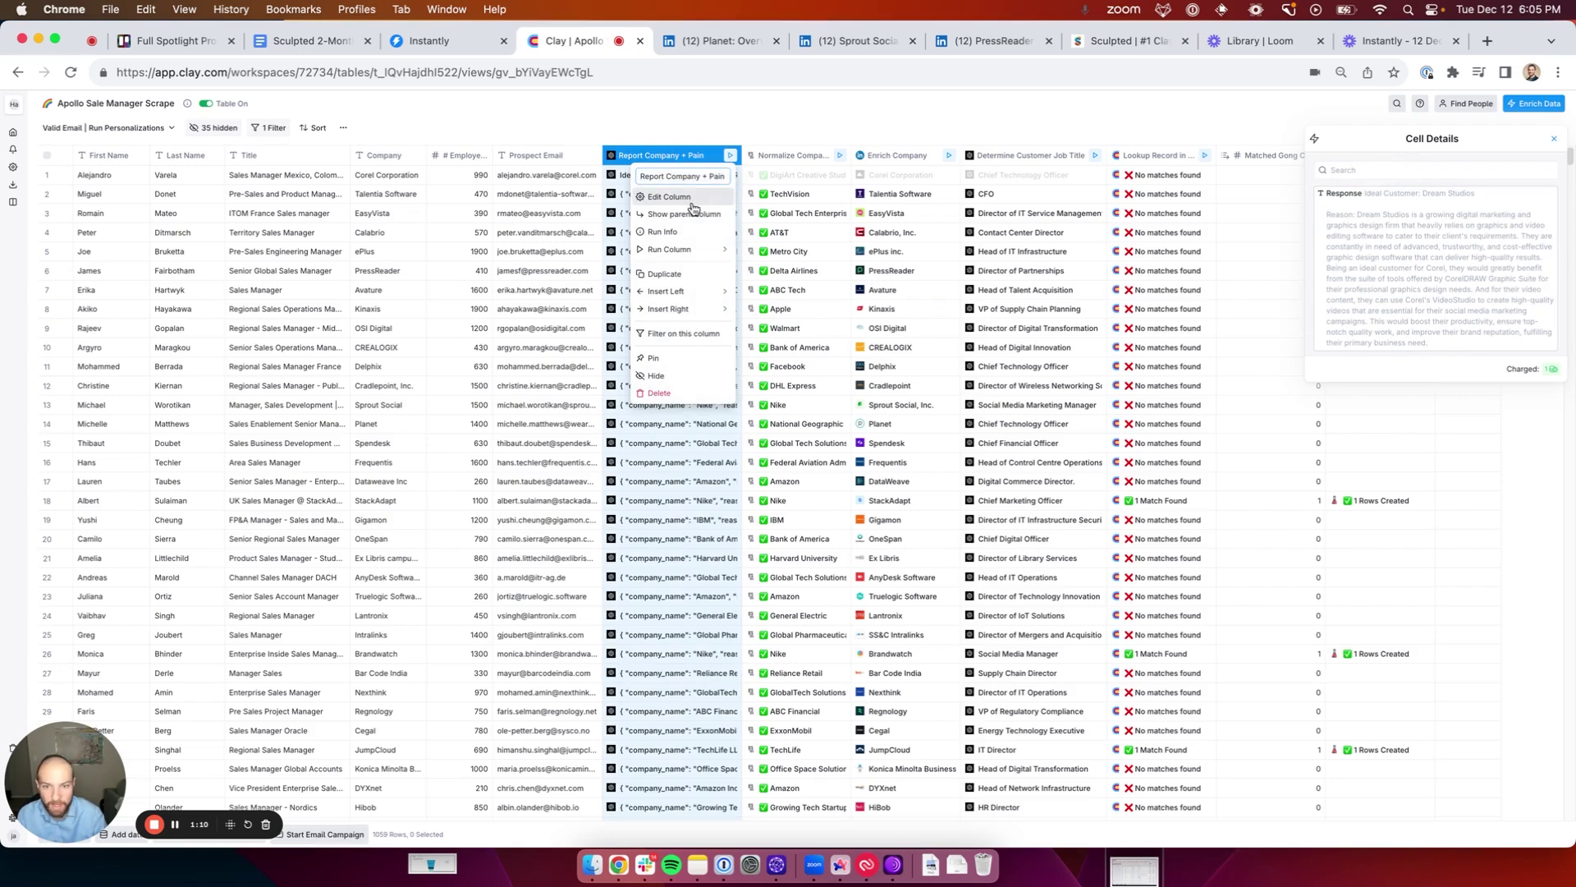
left_click(687, 201)
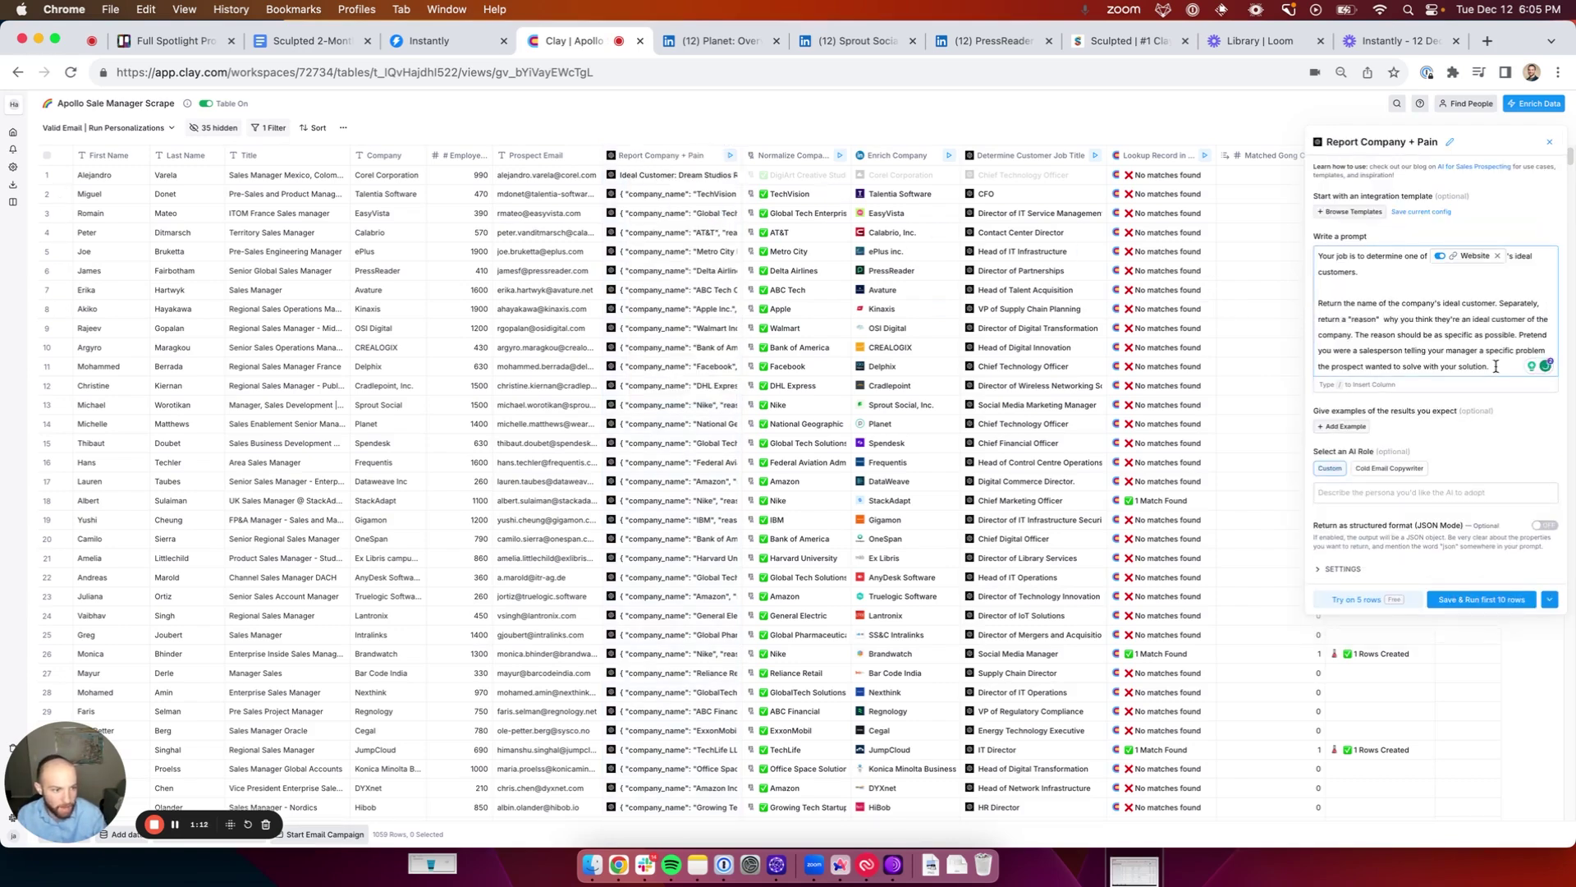
key("super+v")
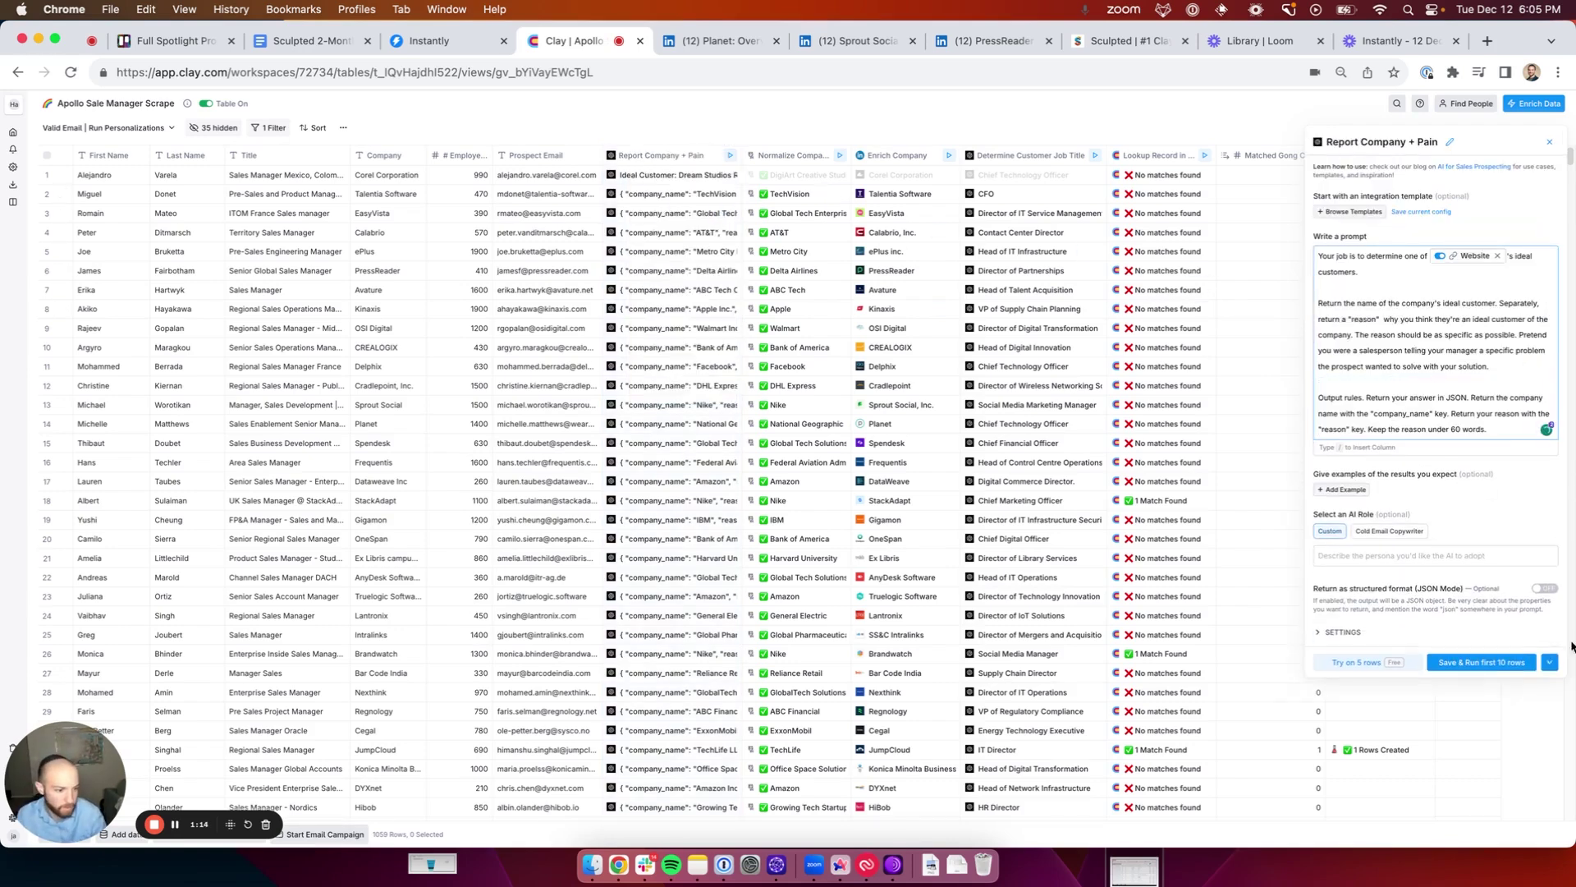
left_click(1551, 668)
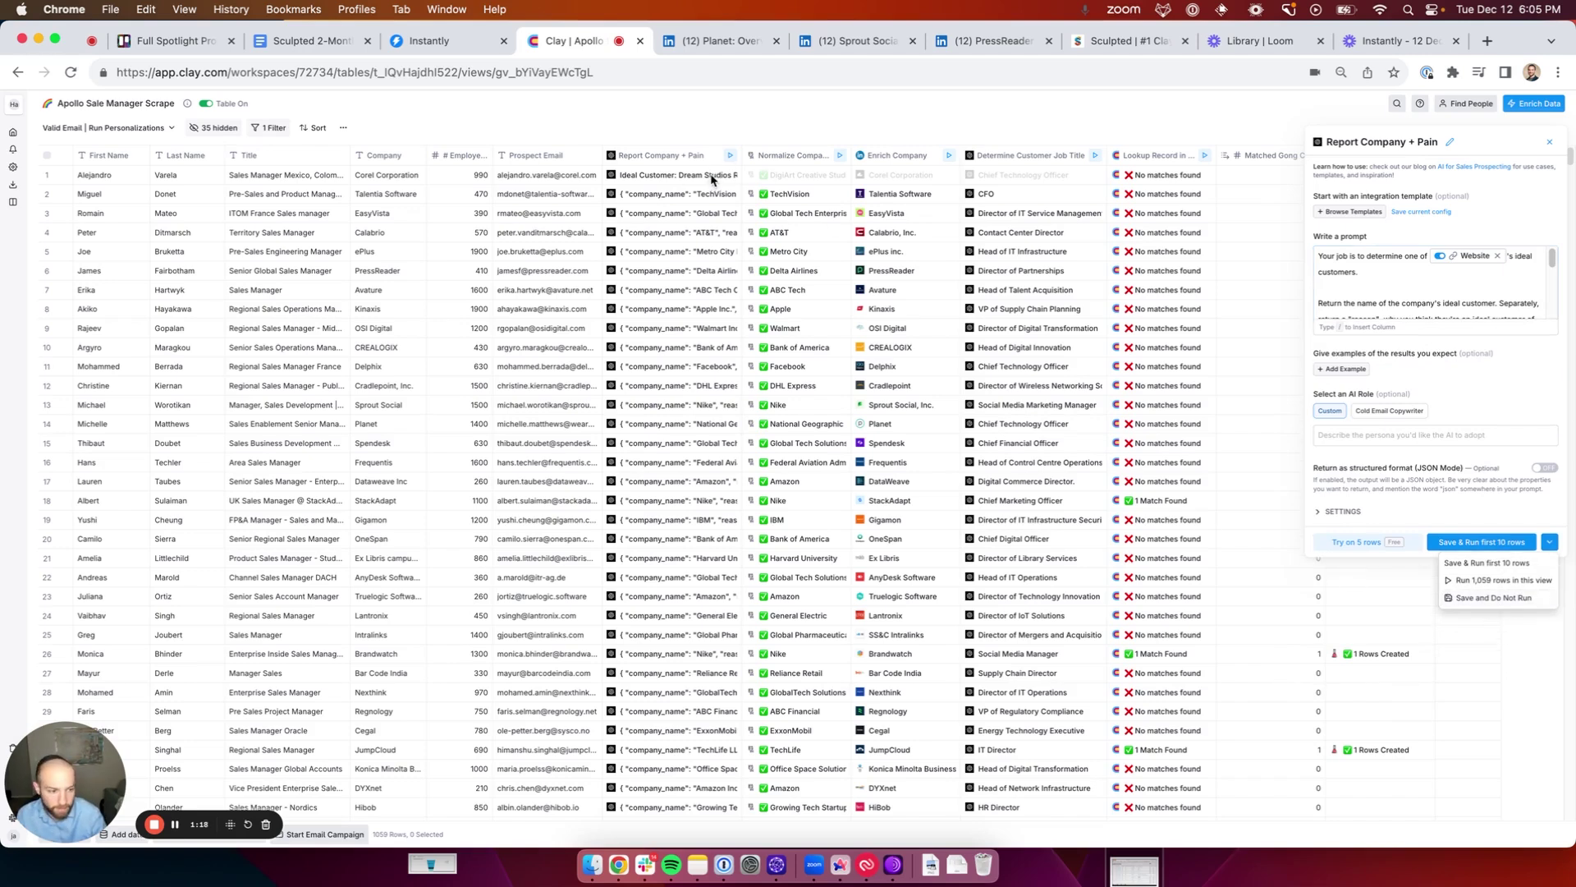
left_click(1488, 599)
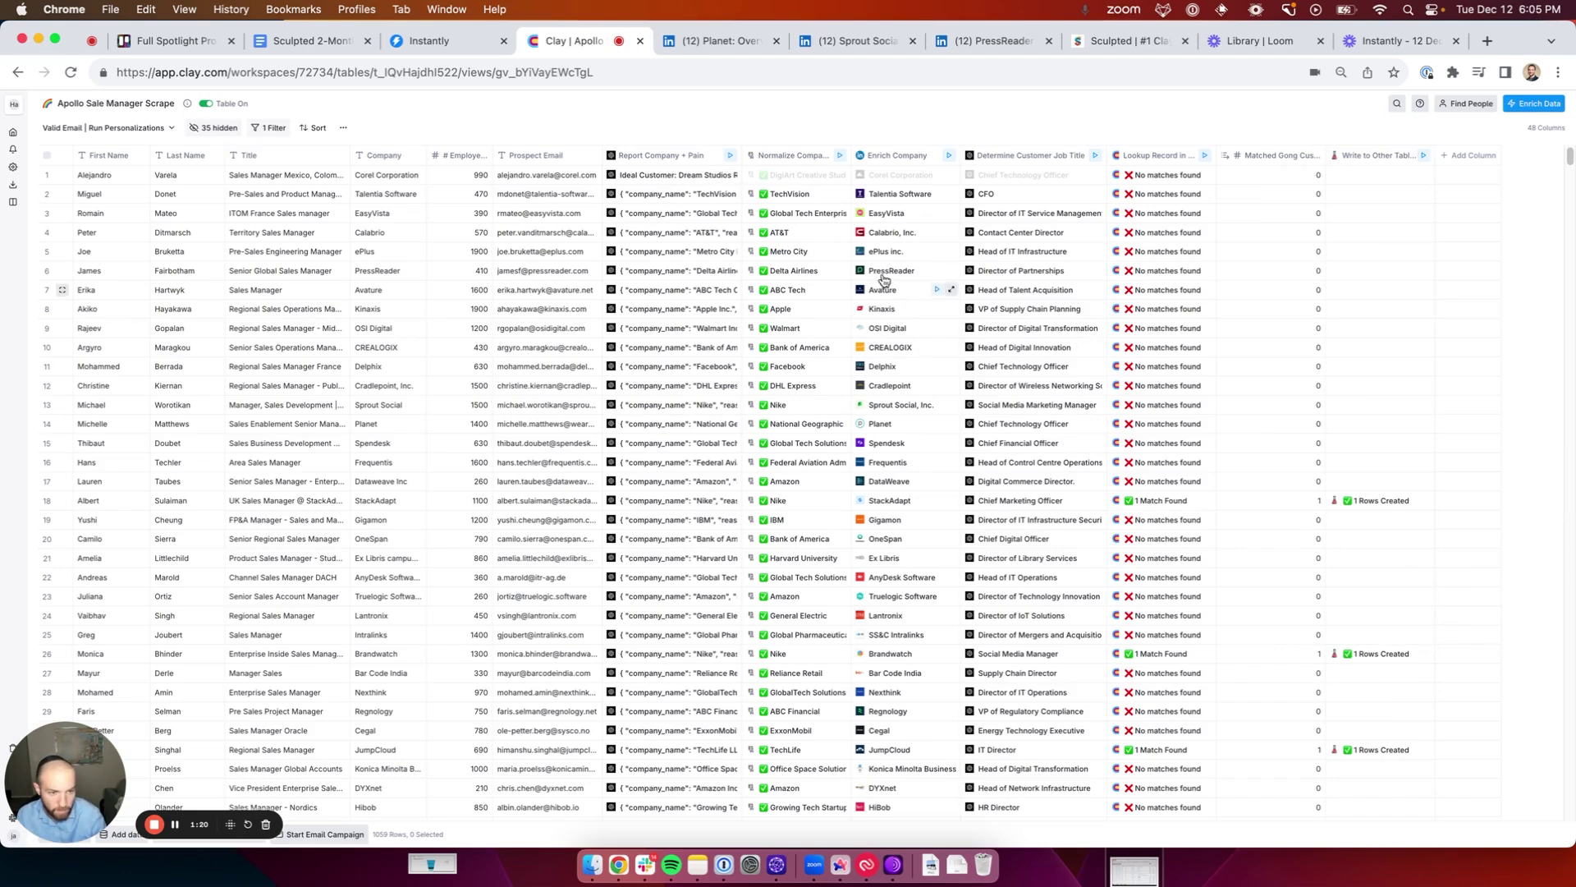
left_click(717, 175)
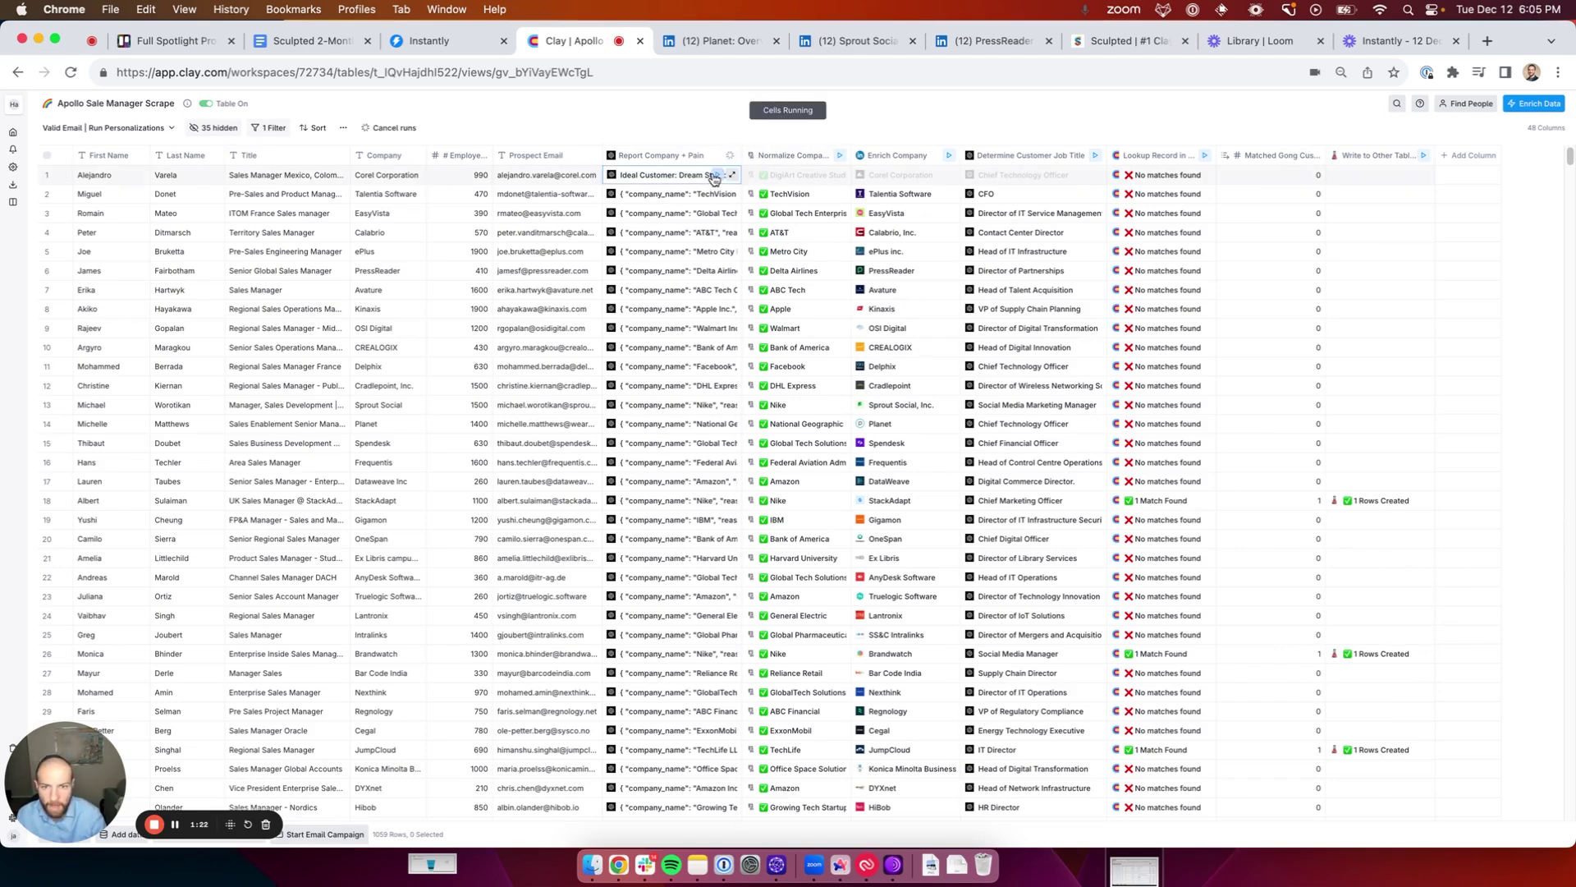
- Switch to the Personalized | Ready to Sequence view and edit the Prospect Pain column's formula
left_click(107, 128)
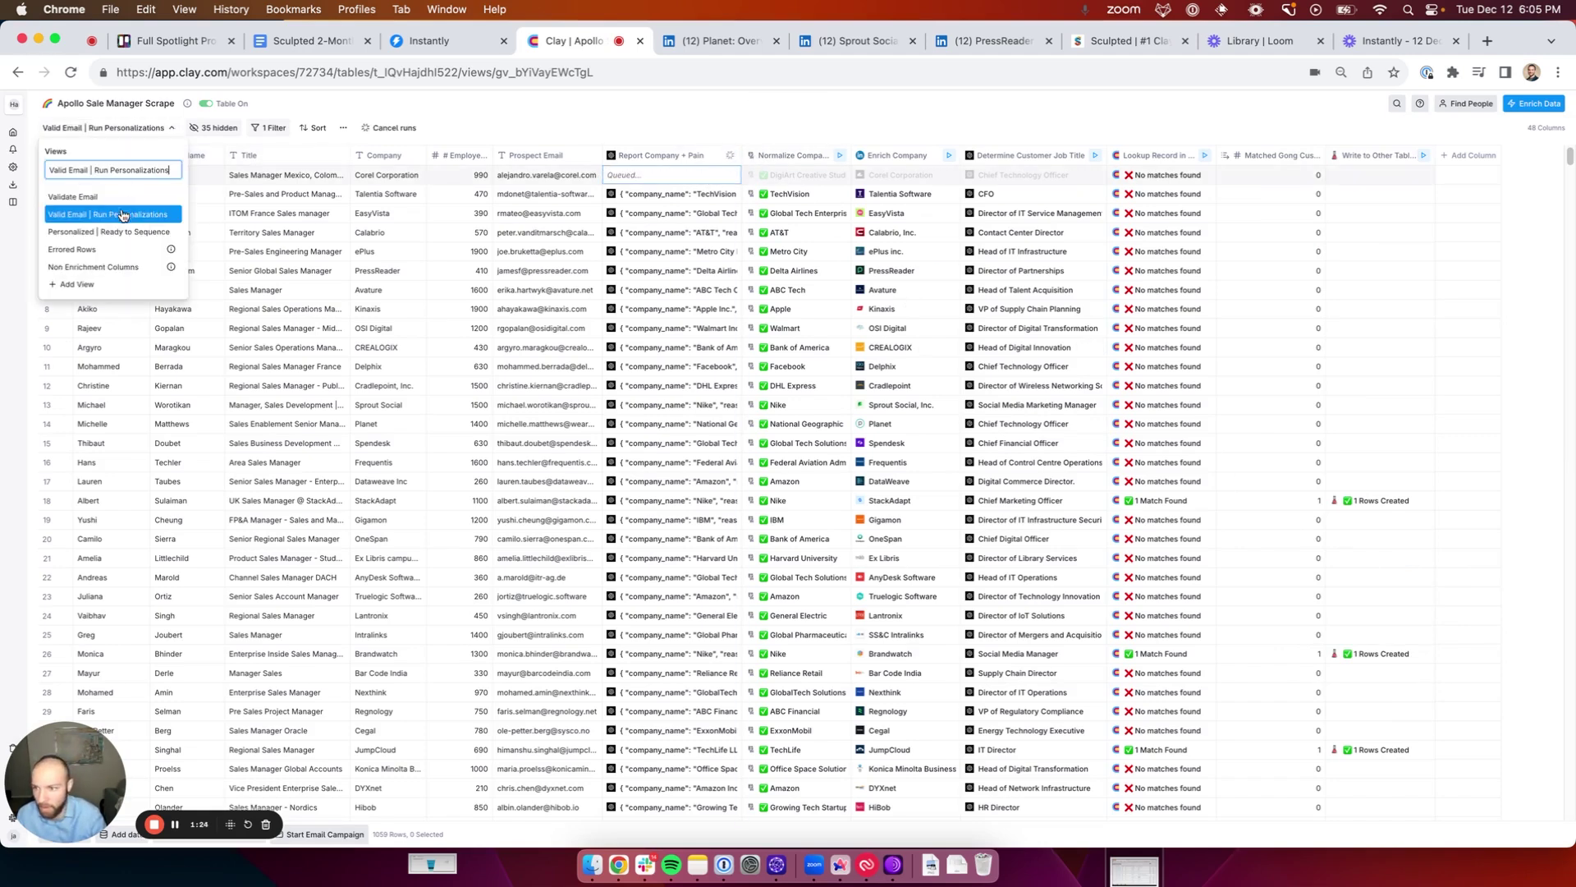
left_click(119, 232)
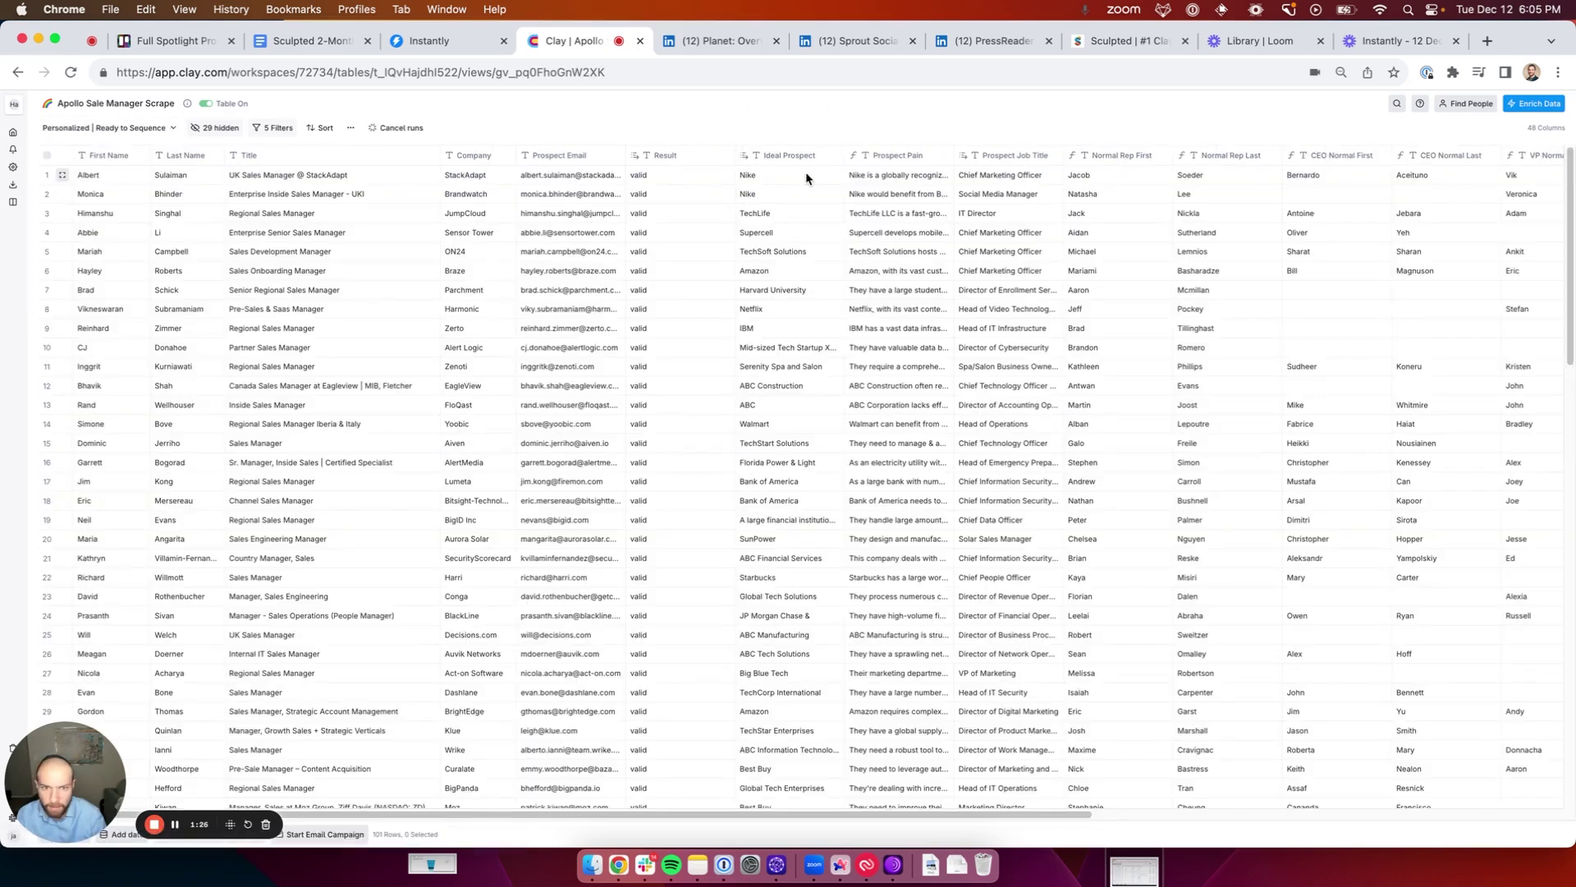
left_click(786, 169)
left_click(903, 161)
left_click(903, 160)
left_click(880, 221)
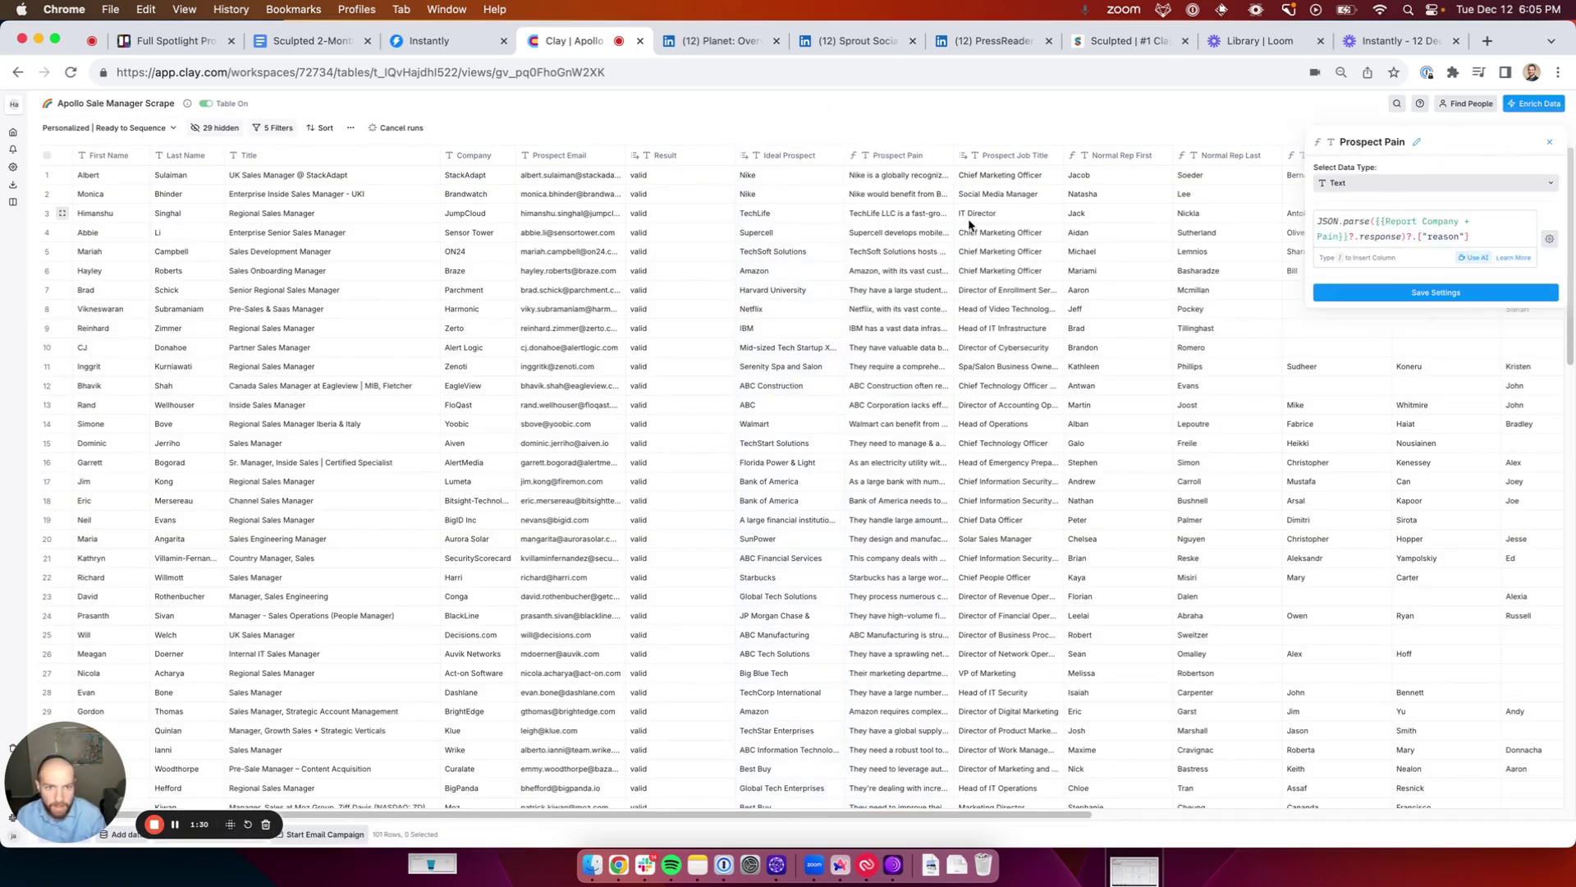
- Have AI generate a formula parsing company_name from the Report Company + Pain JSON, then discard it
left_click(1473, 257)
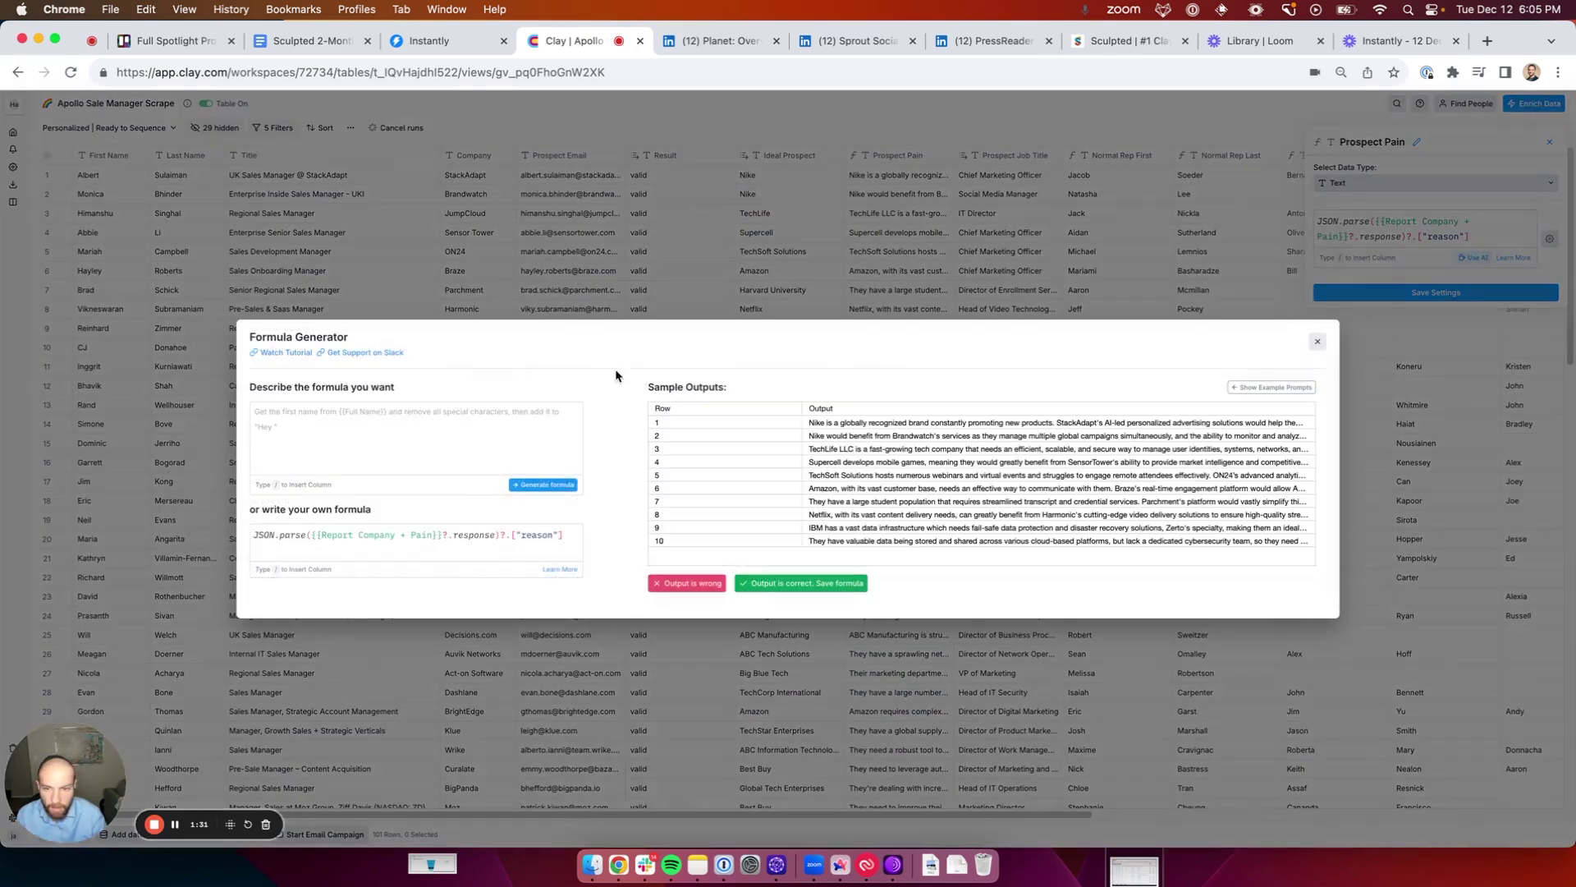
left_click(400, 428)
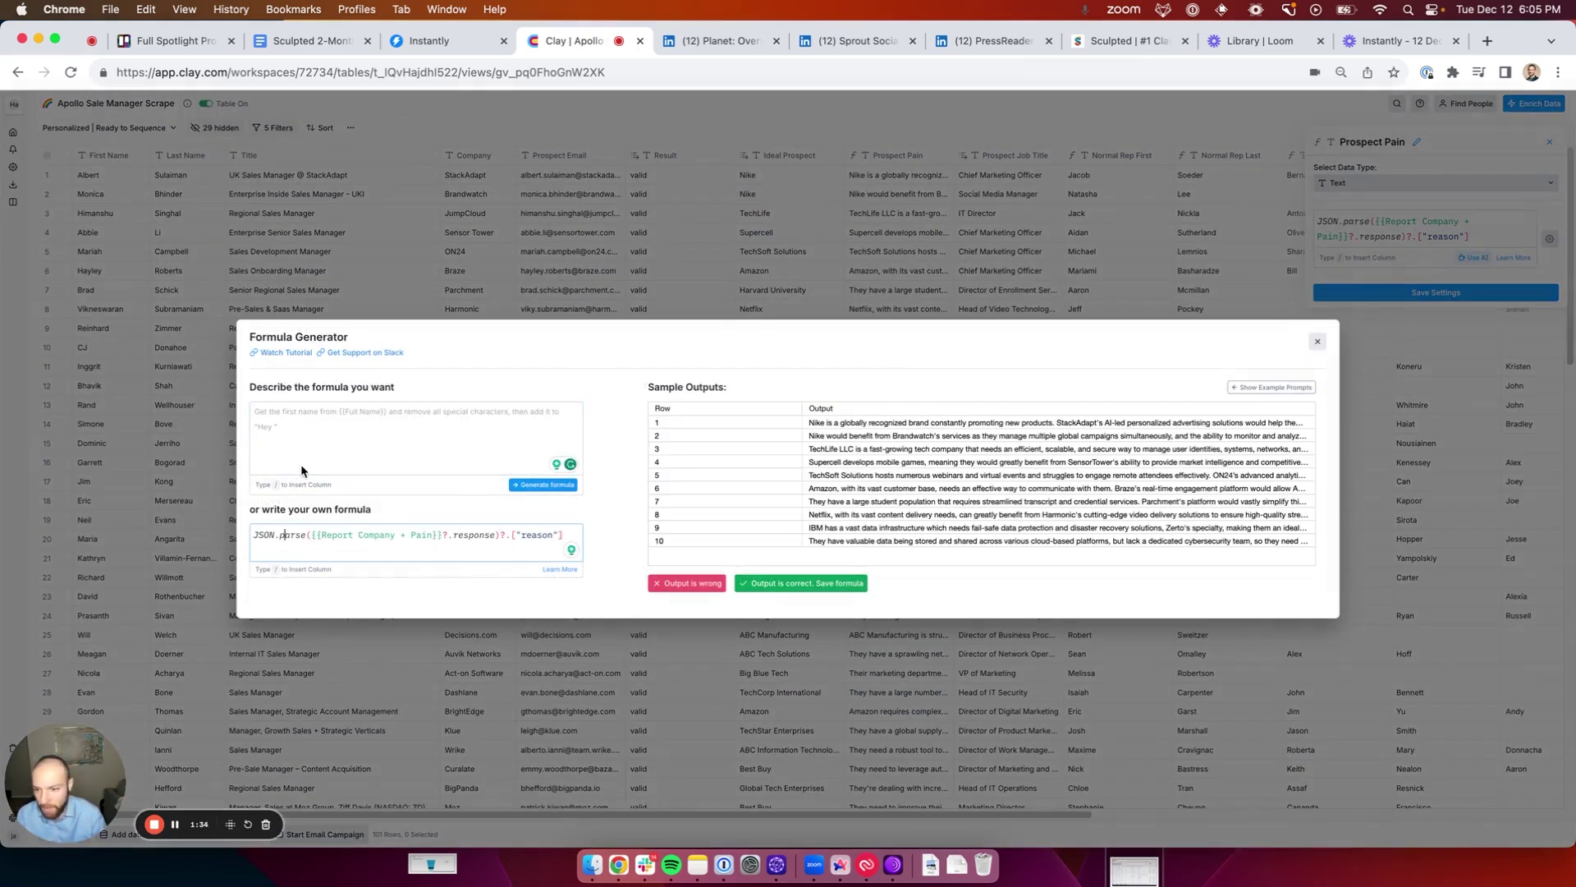
type("parse the js")
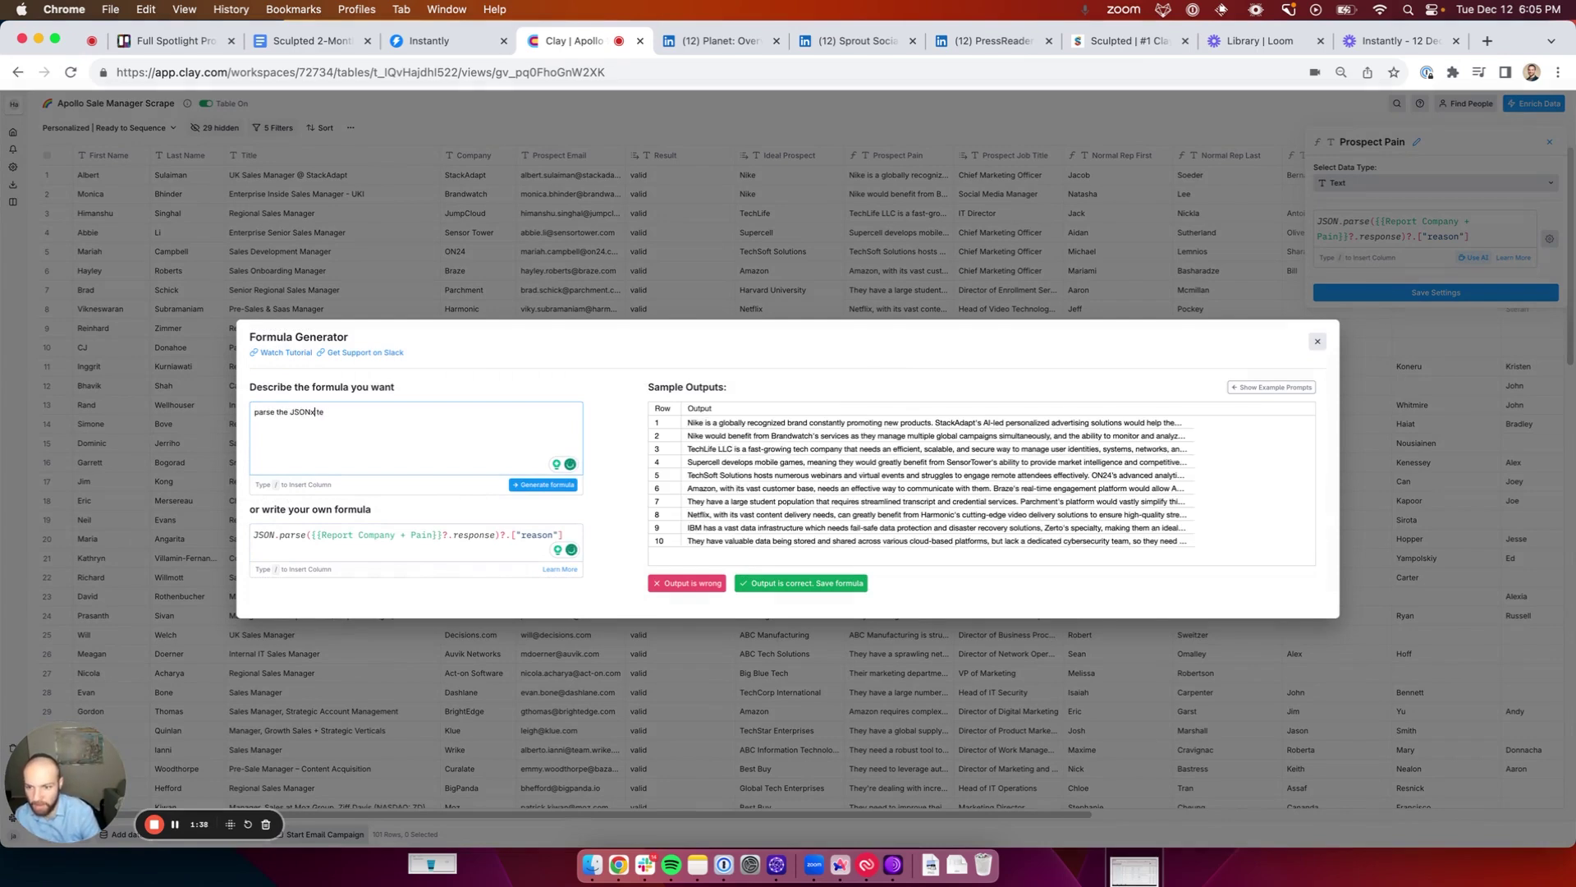
type("ON text in /")
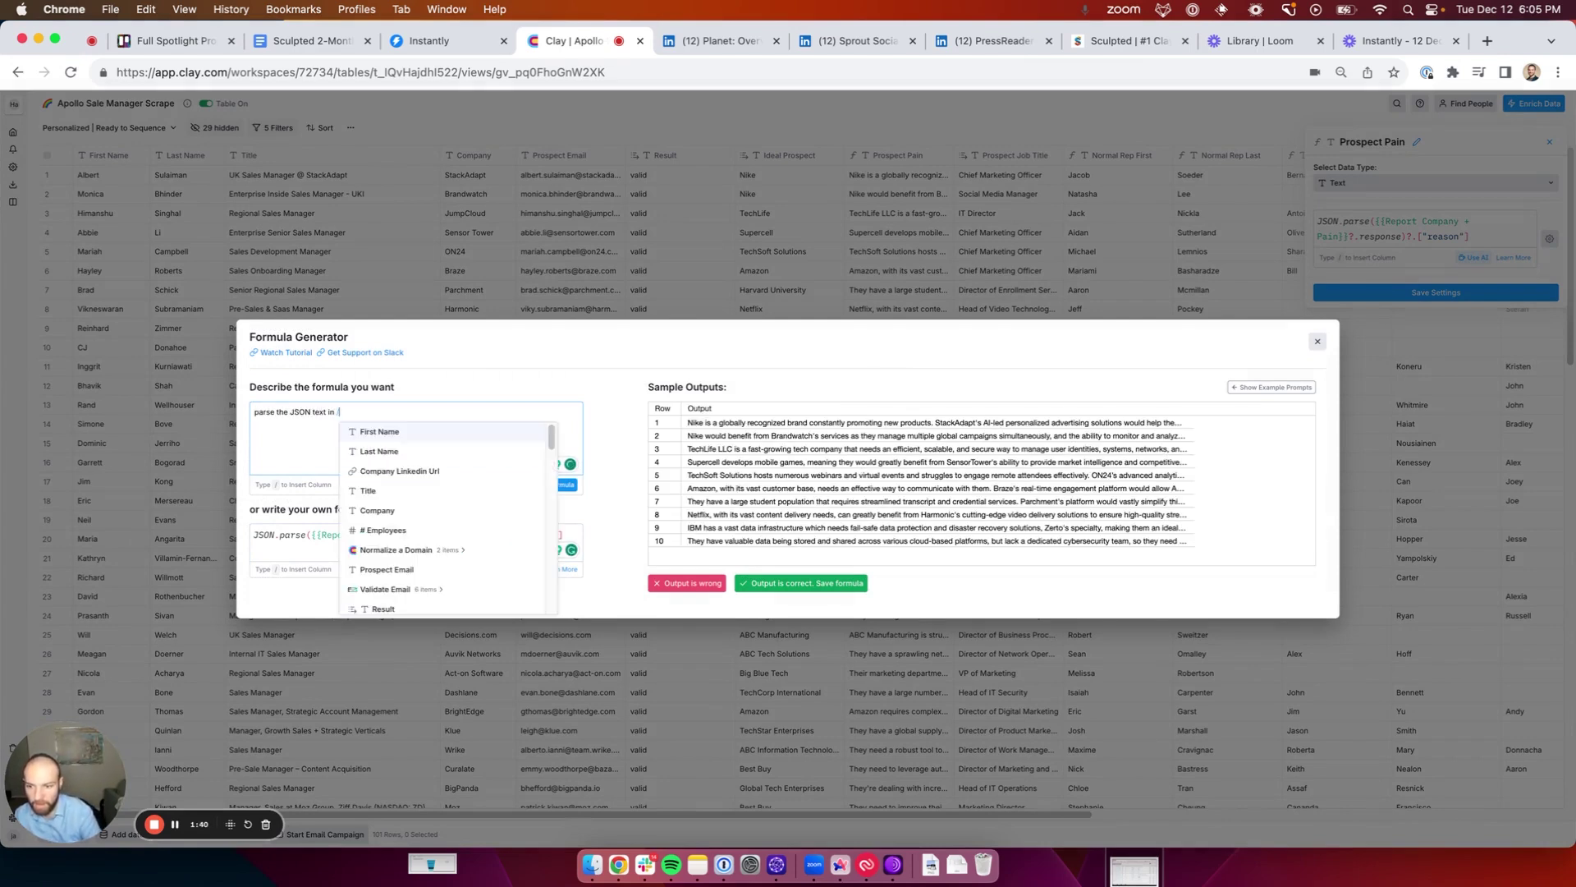
scroll(424, 511, "down", 5)
scroll(425, 510, "down", 3)
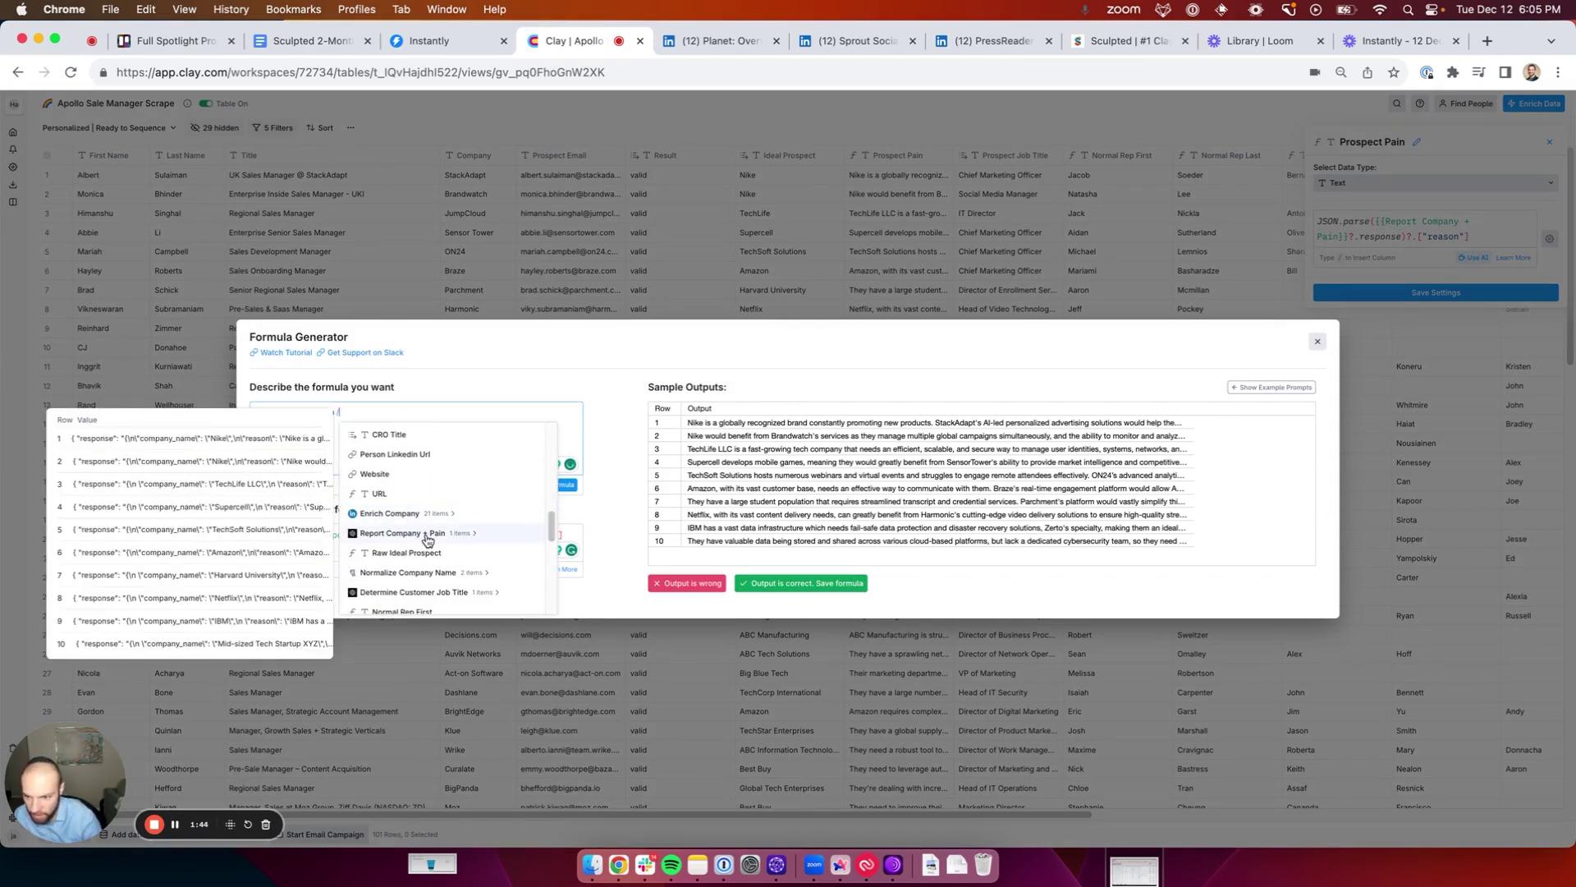
left_click(433, 533)
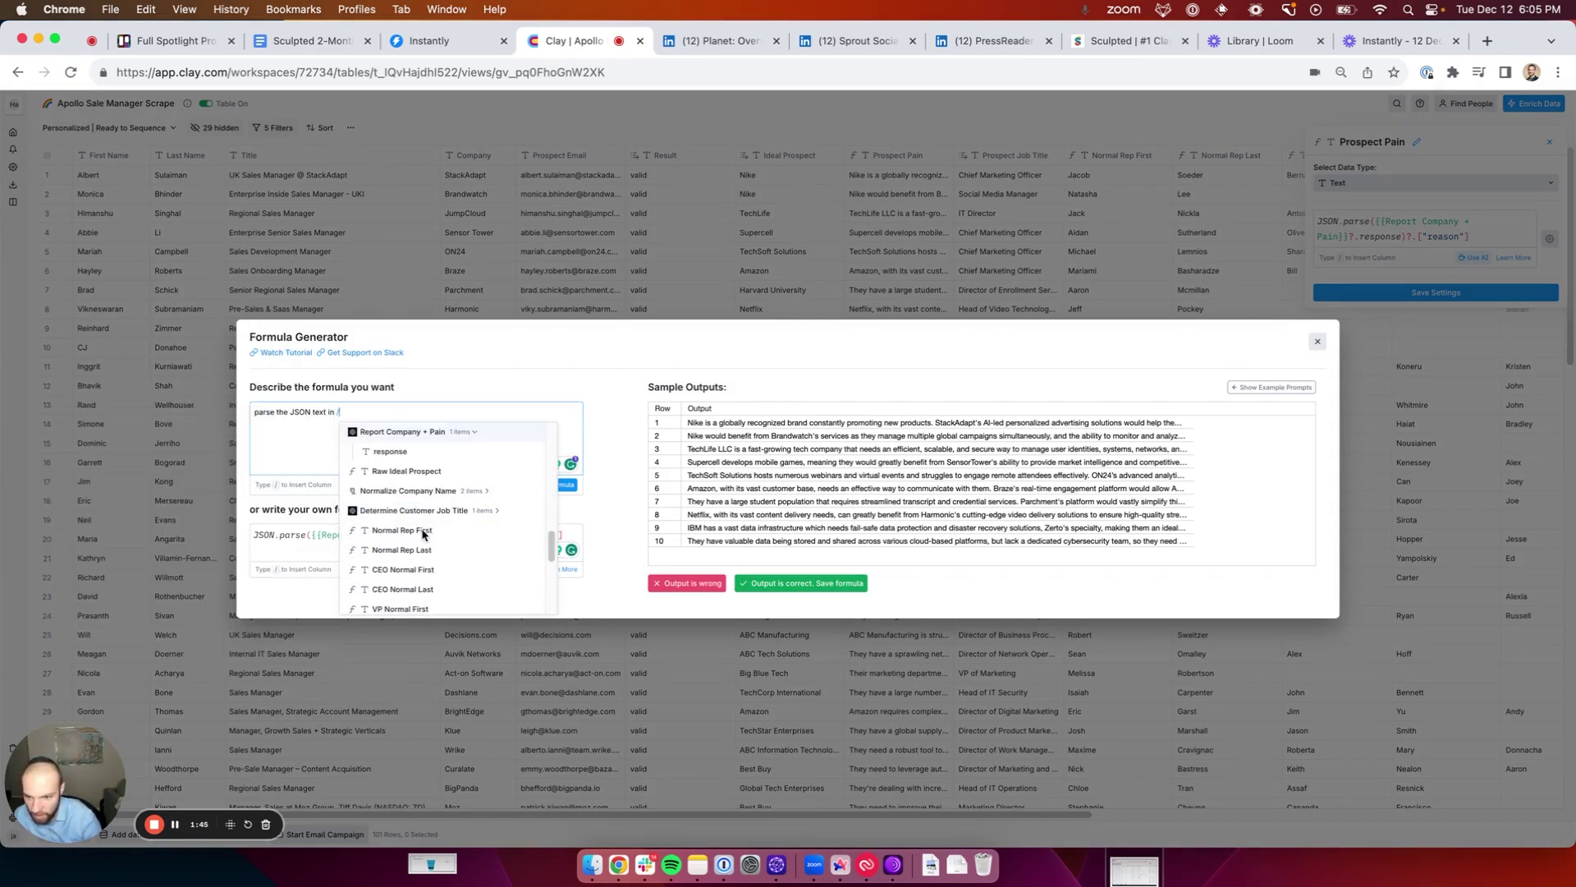
left_click(411, 454)
type("a")
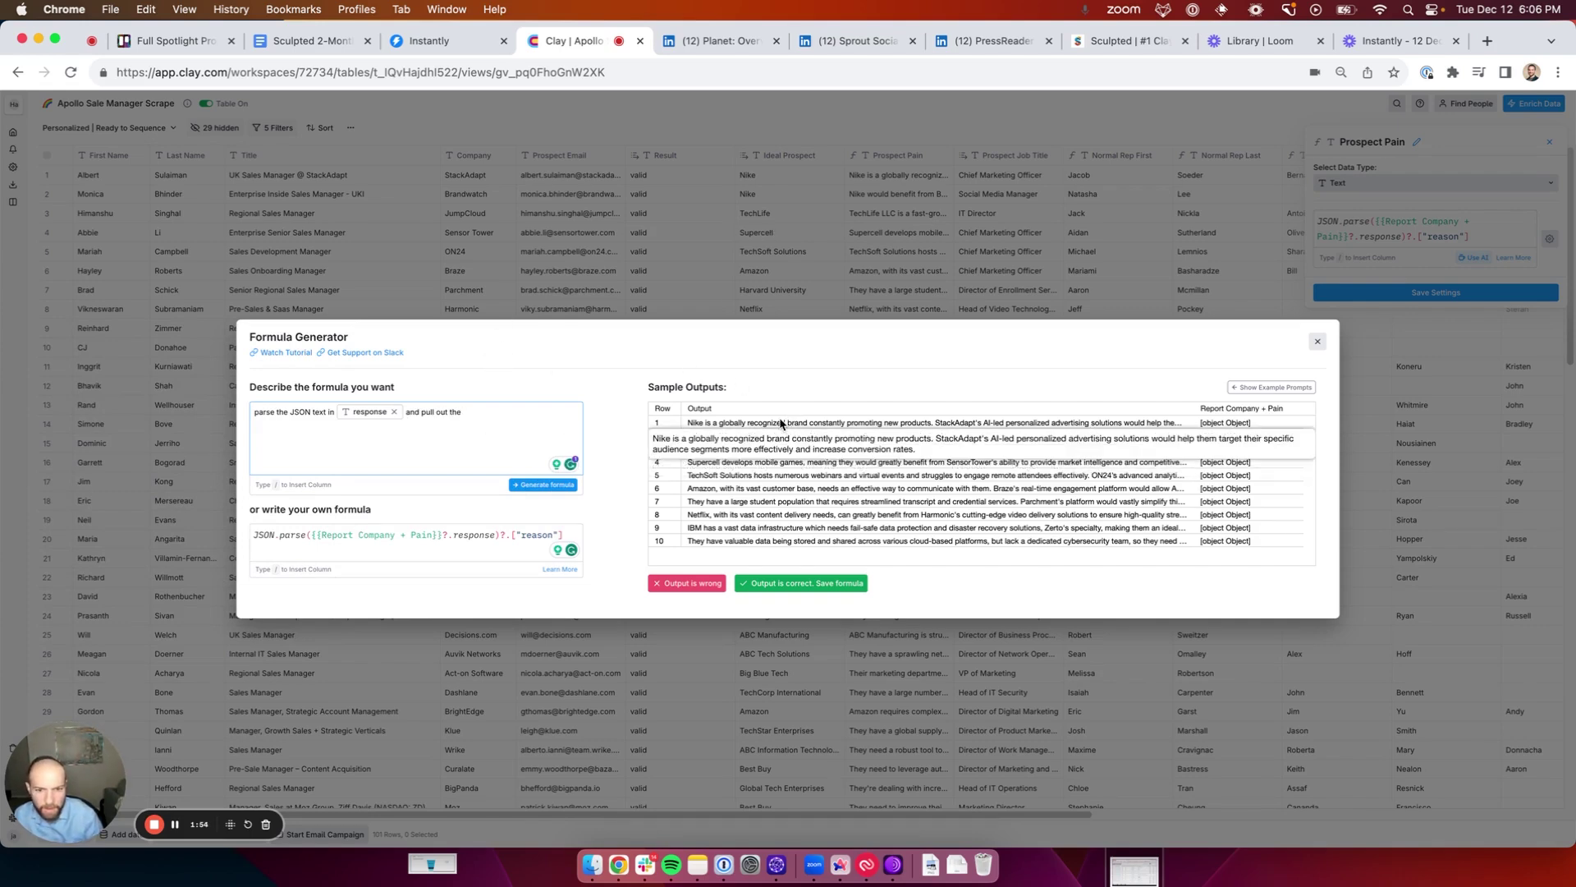
mouse_move(387, 416)
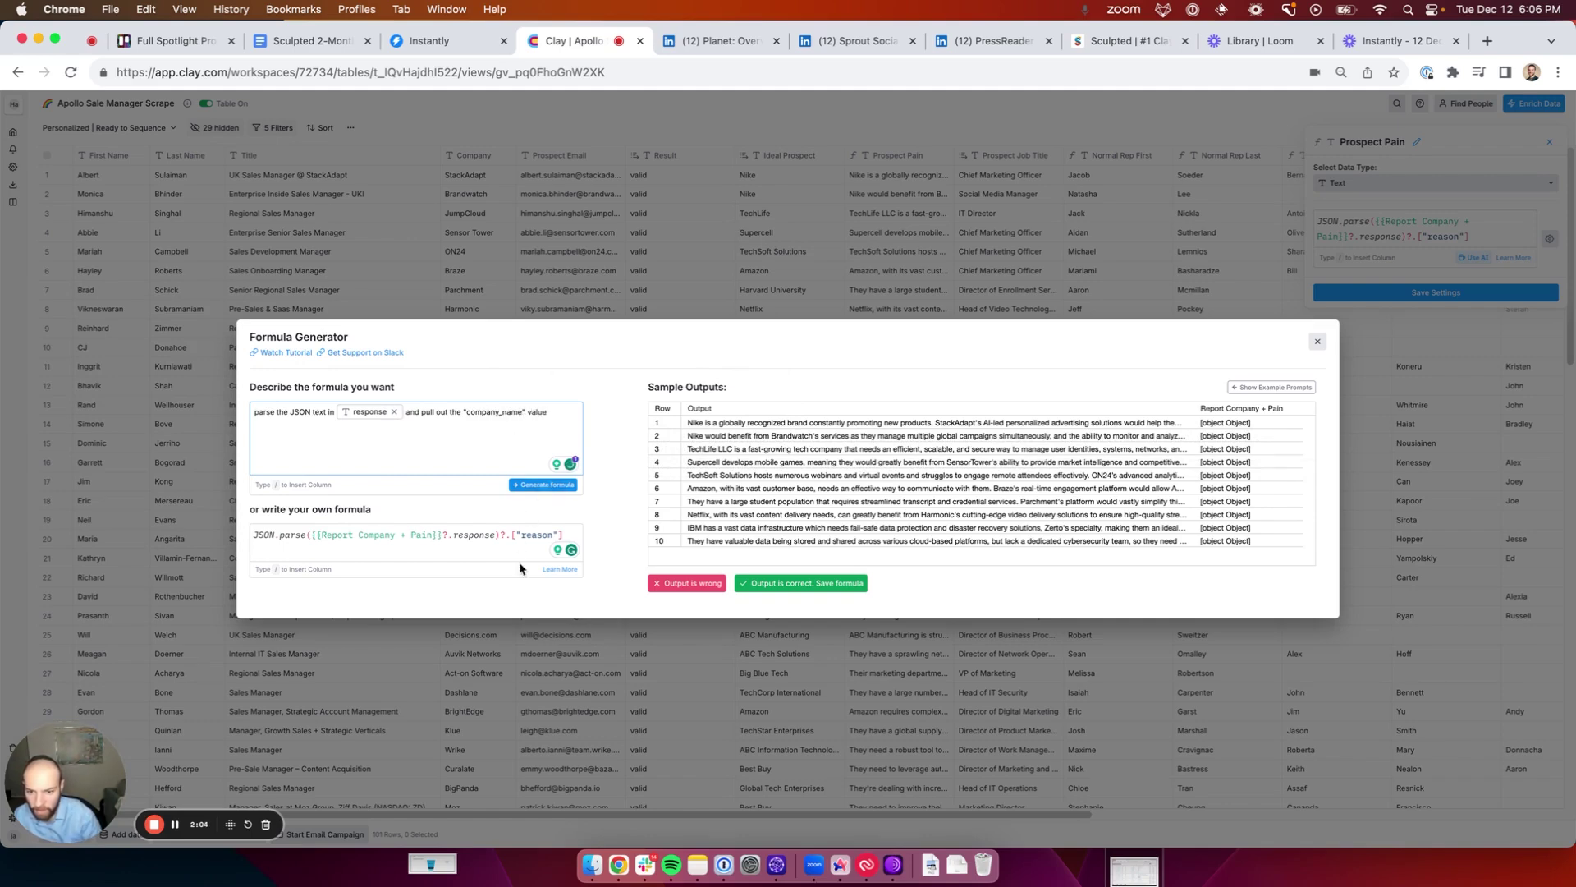
left_click(542, 486)
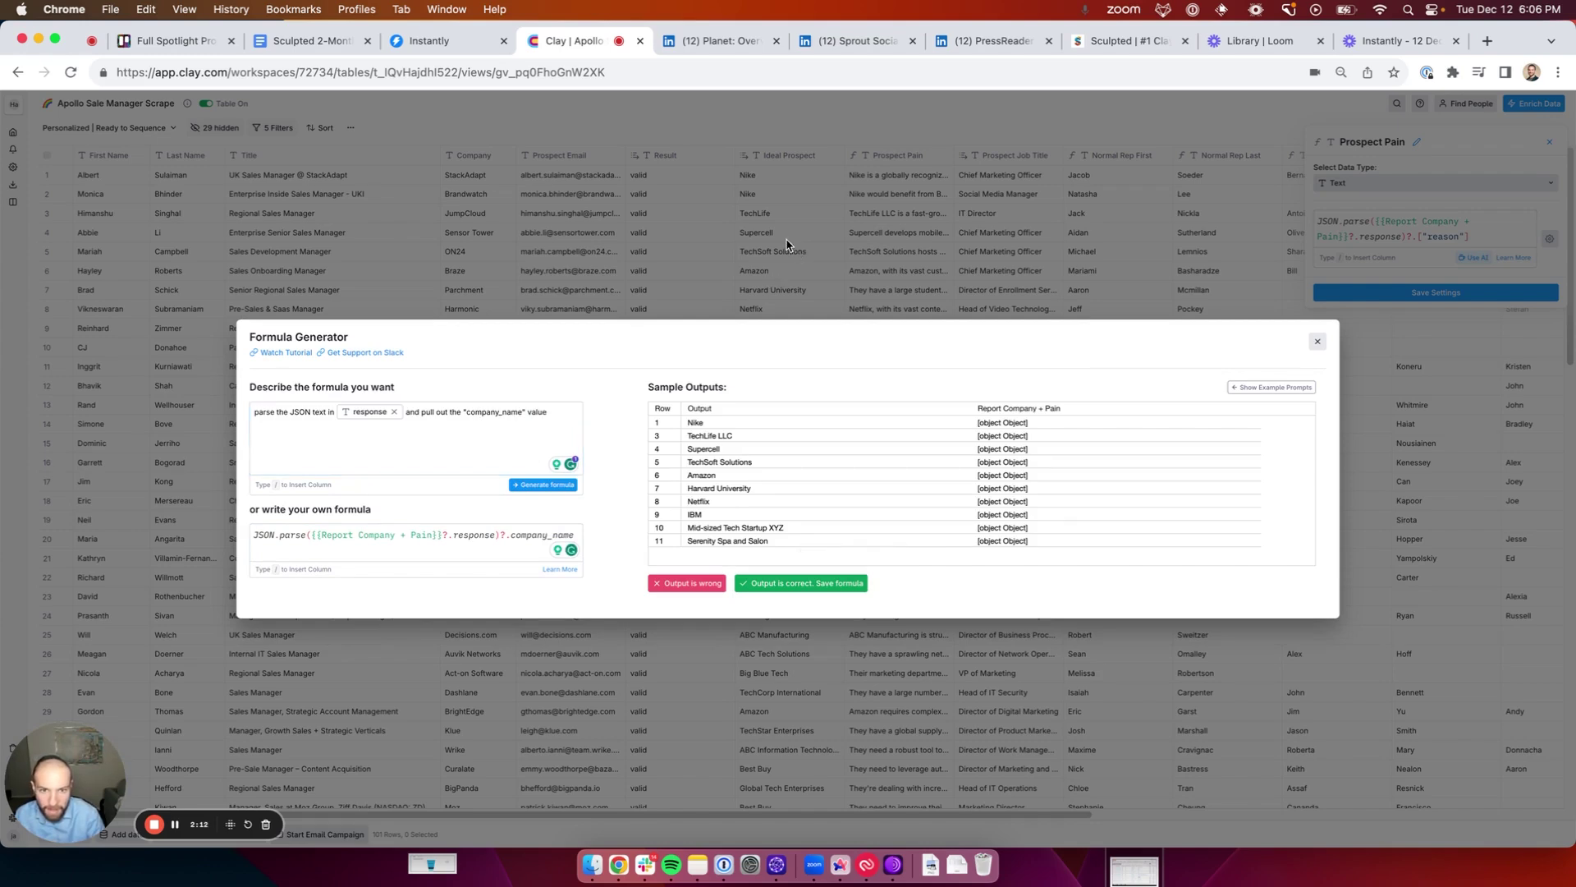
left_click(1318, 337)
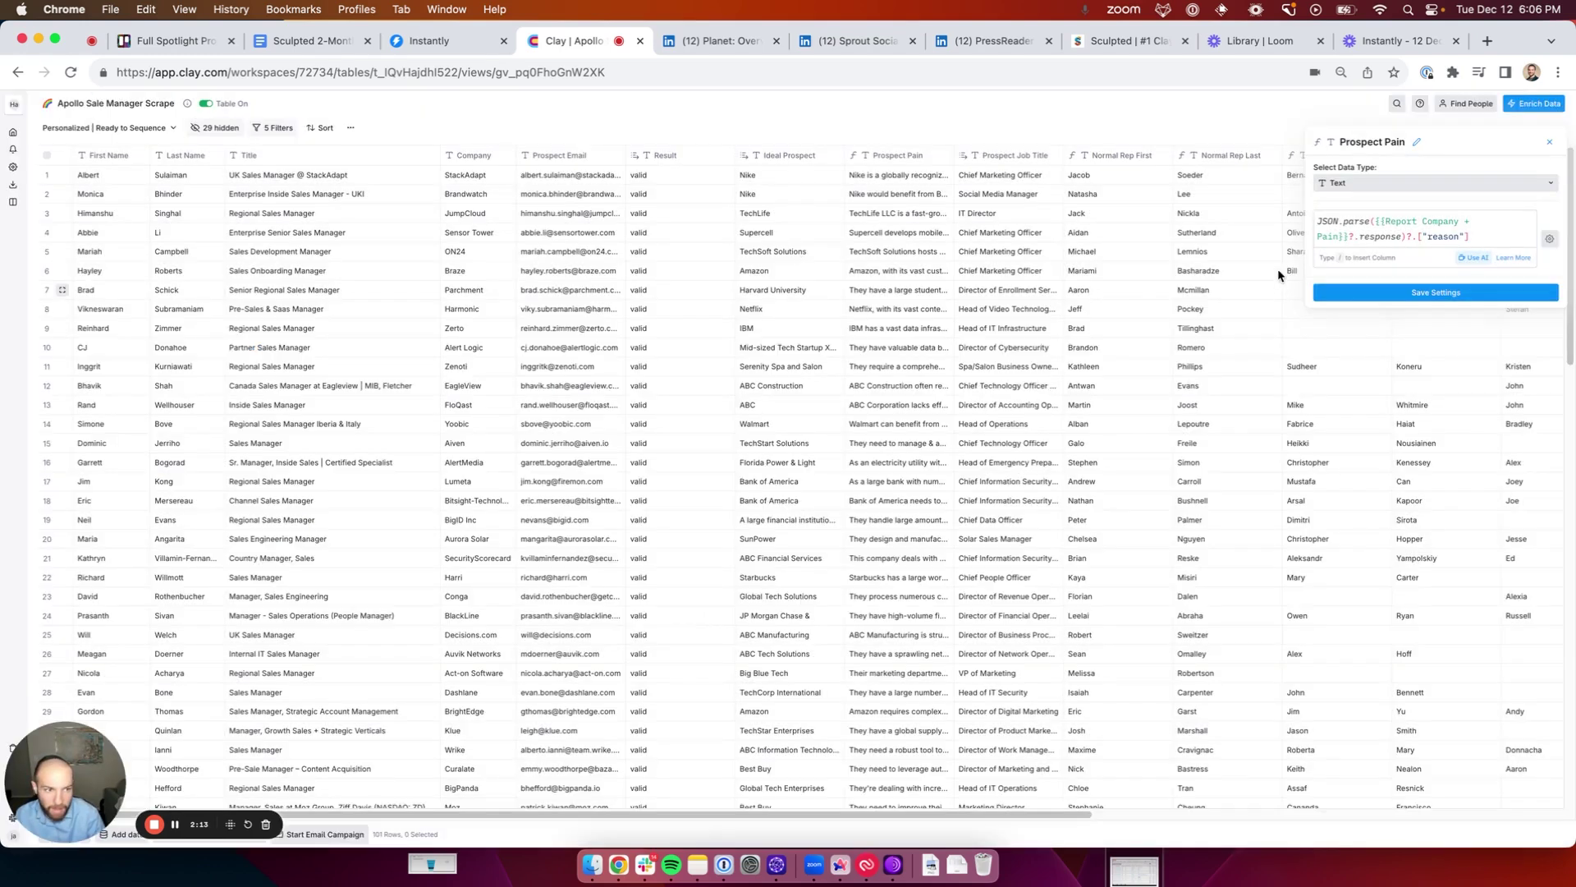
- Close the Prospect Pain settings and return to the Valid Email | Run Personalizations view
left_click(1549, 142)
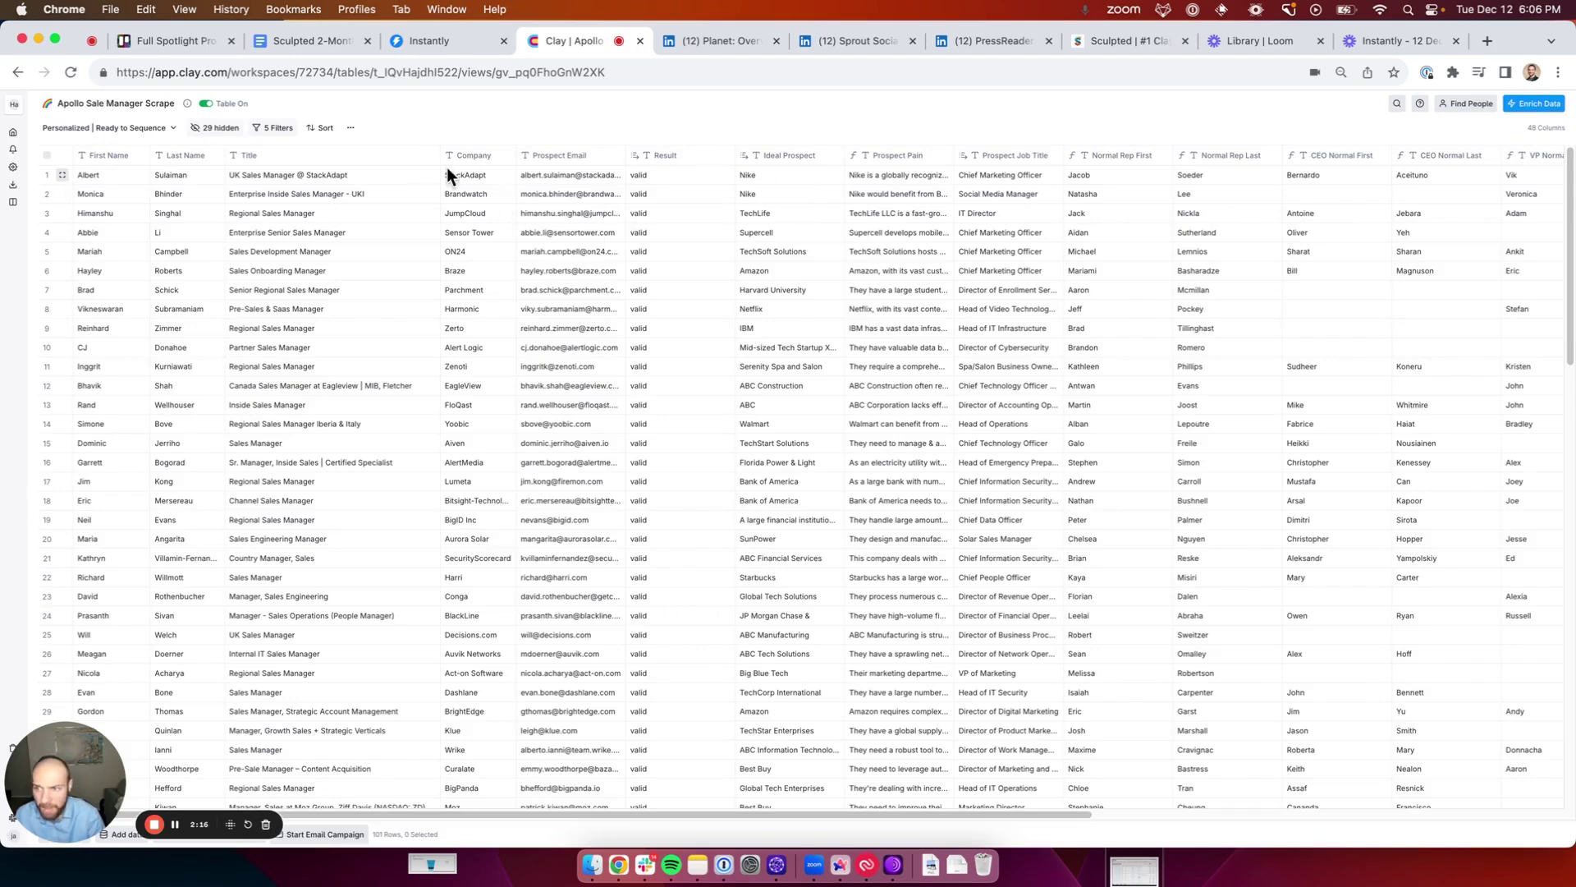
left_click(154, 131)
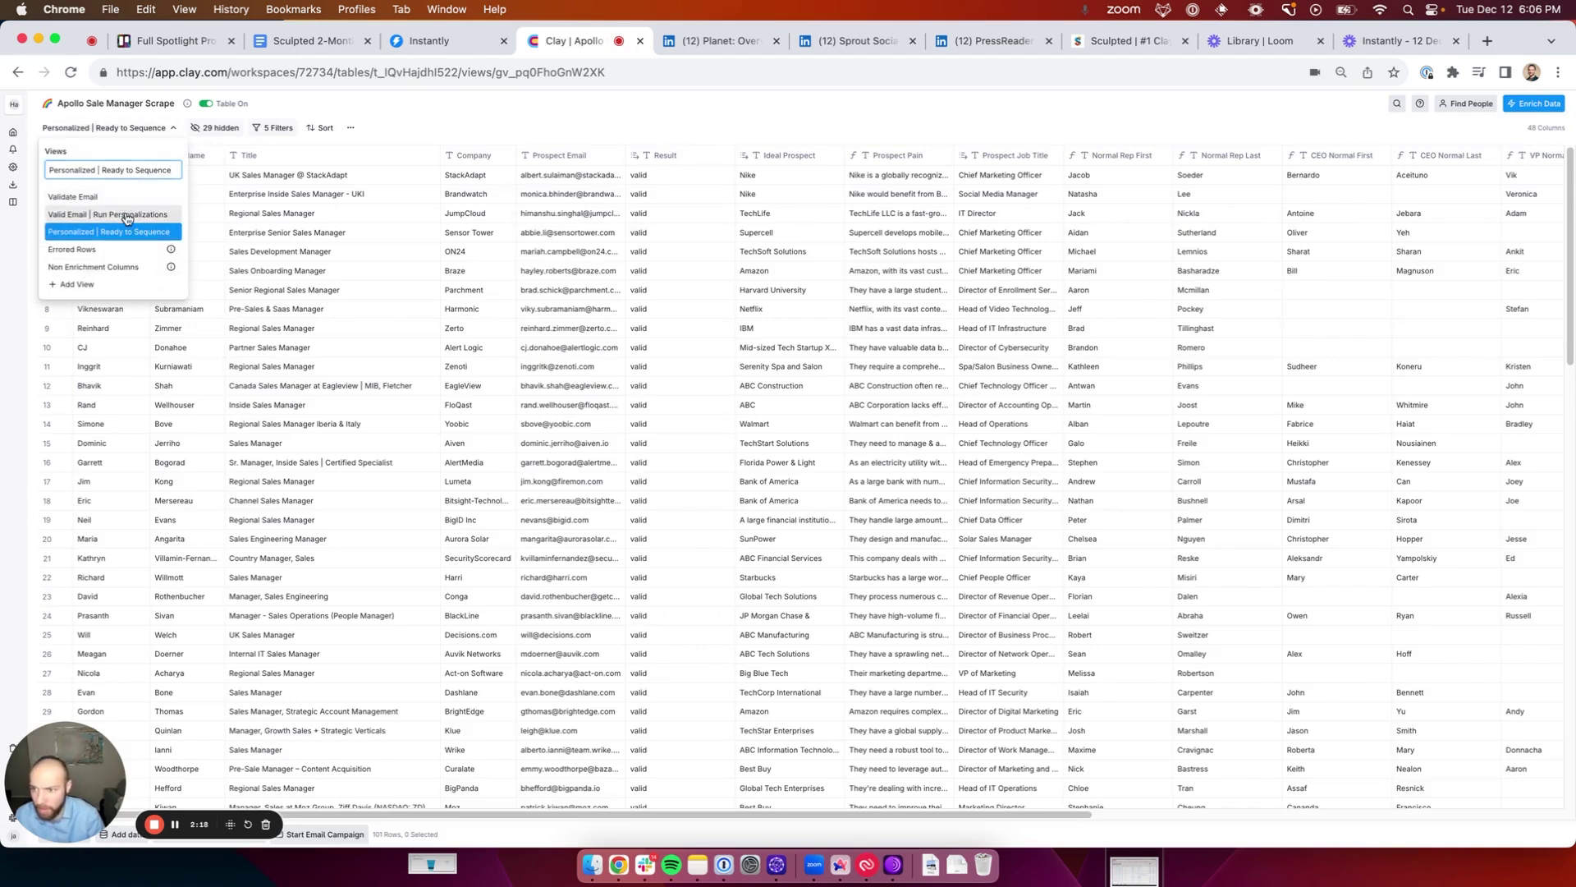
left_click(123, 214)
- Open row 1's Report Company + Pain response and highlight its company_name and reason lines
left_click(731, 175)
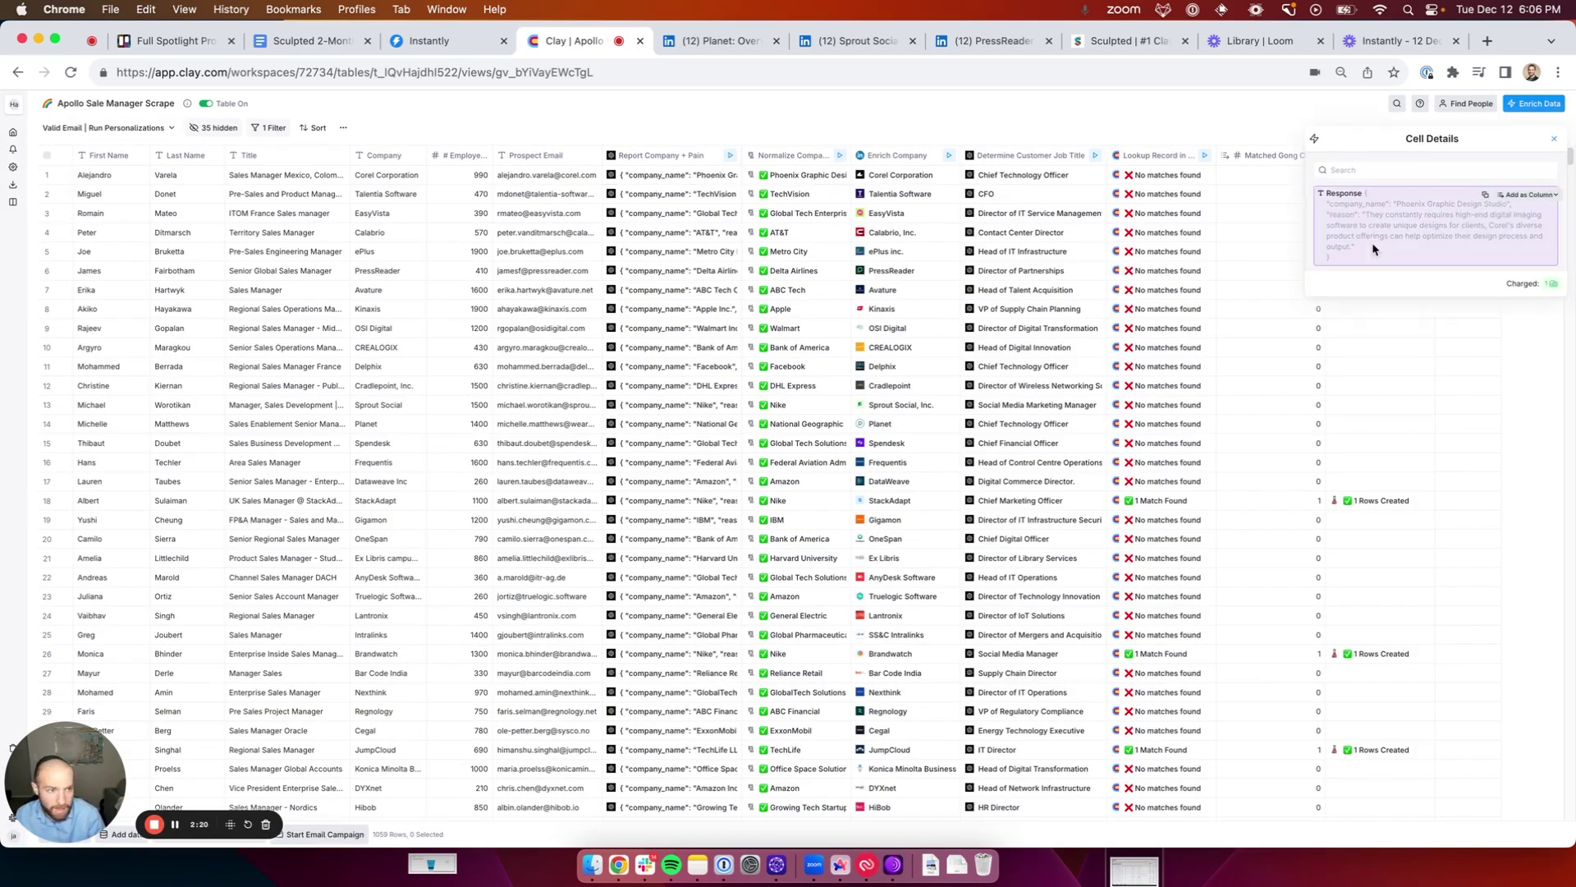
left_click_drag(1325, 203, 1520, 212)
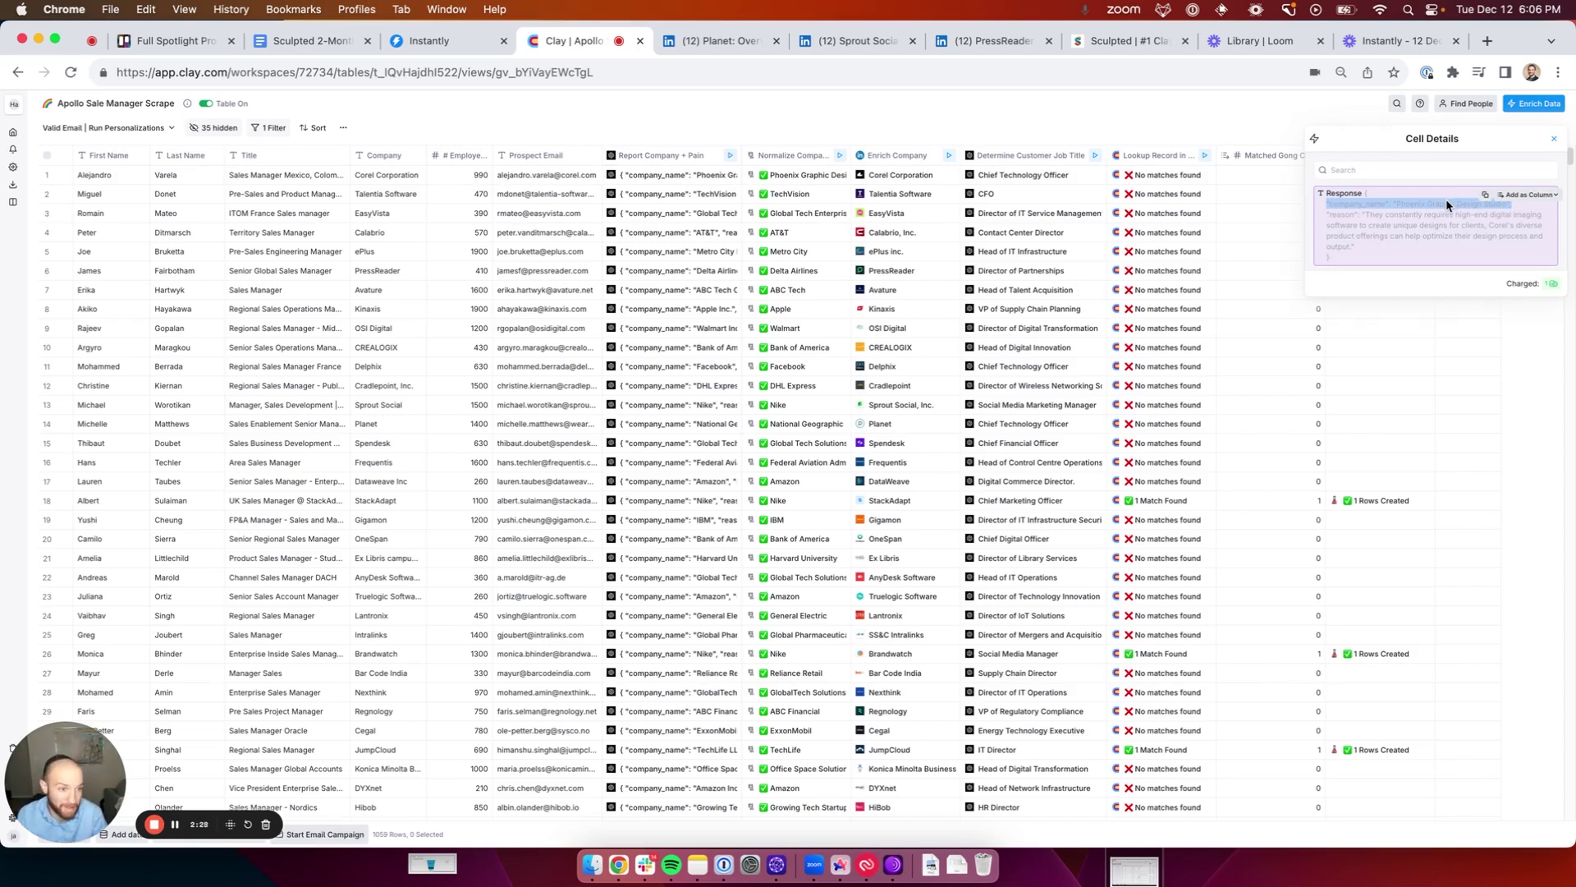
left_click(1366, 222)
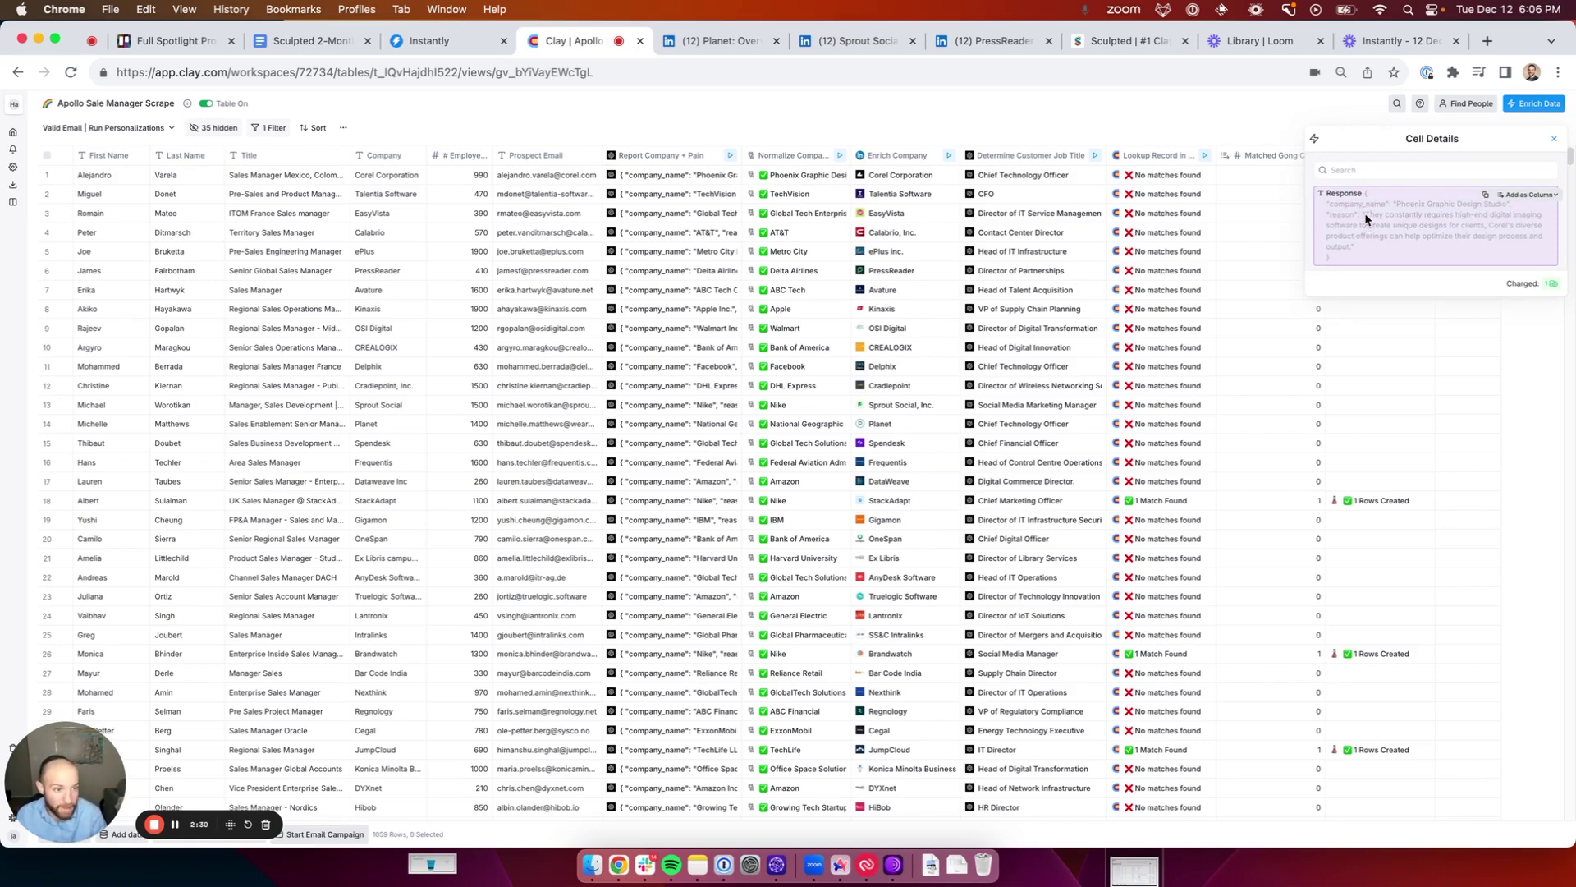
left_click_drag(1366, 218, 1356, 247)
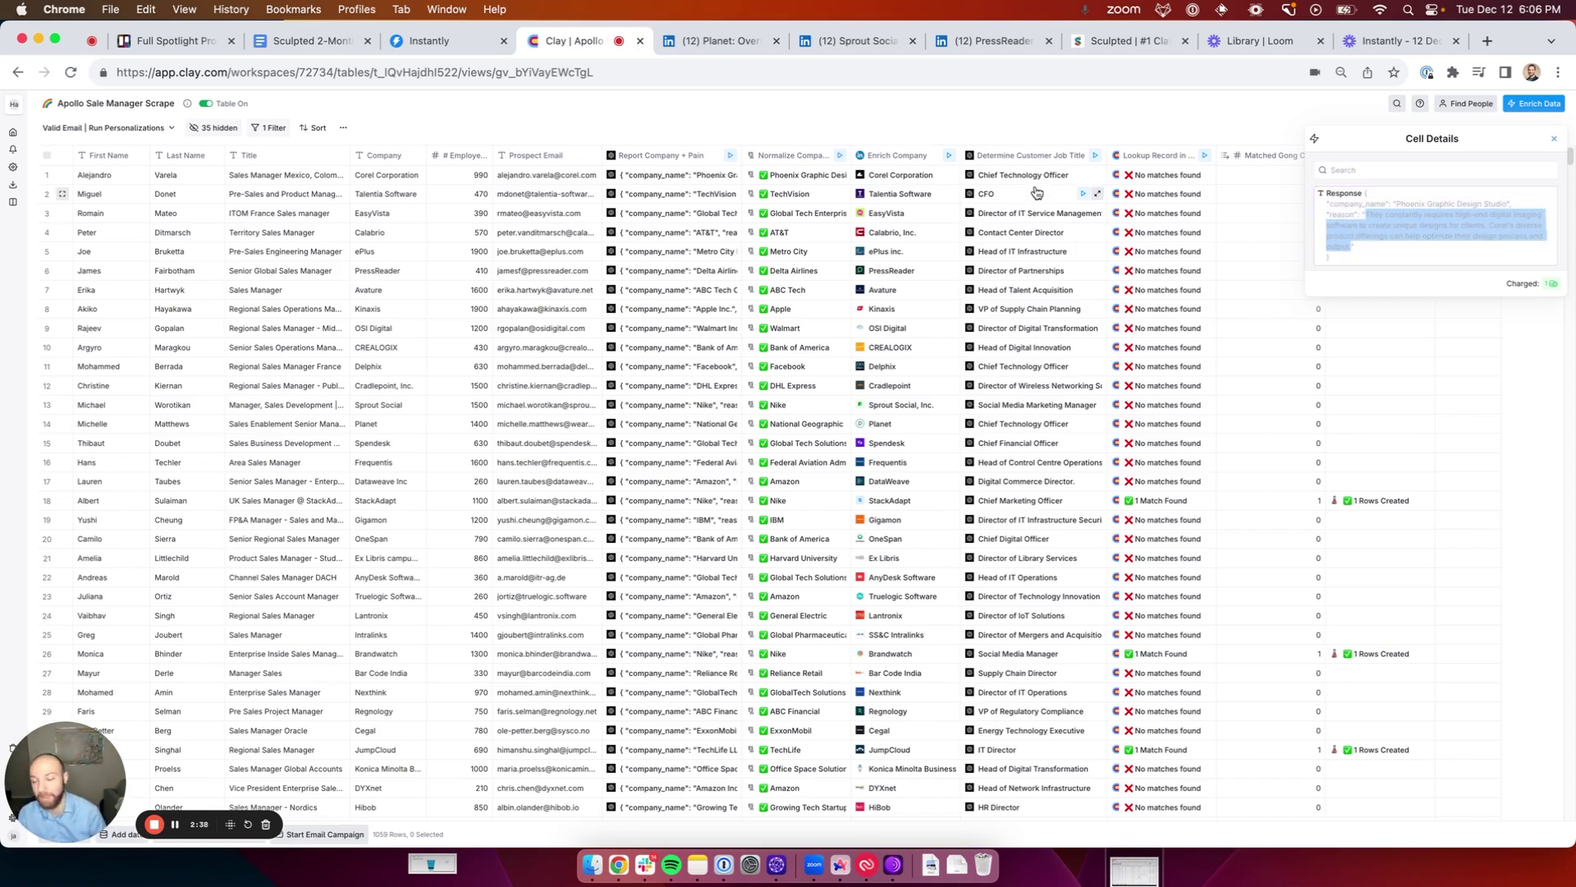
- Close Cell Details, go to Personalized | Ready to Sequence, and select Ideal Prospect and Prospect Pain cells down to row 23
left_click(123, 128)
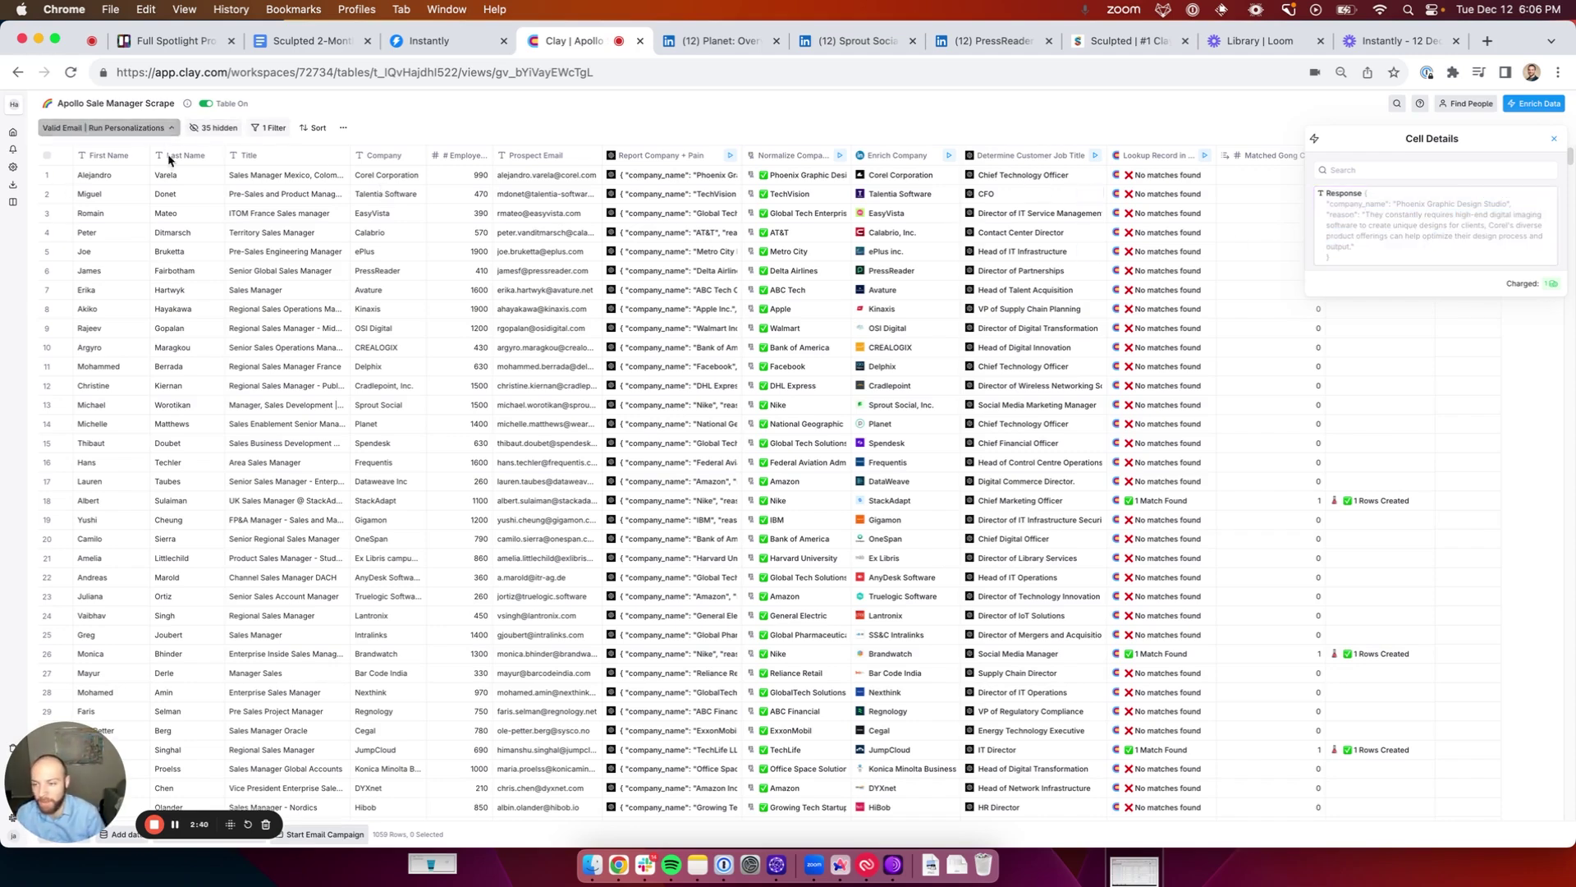
left_click(165, 230)
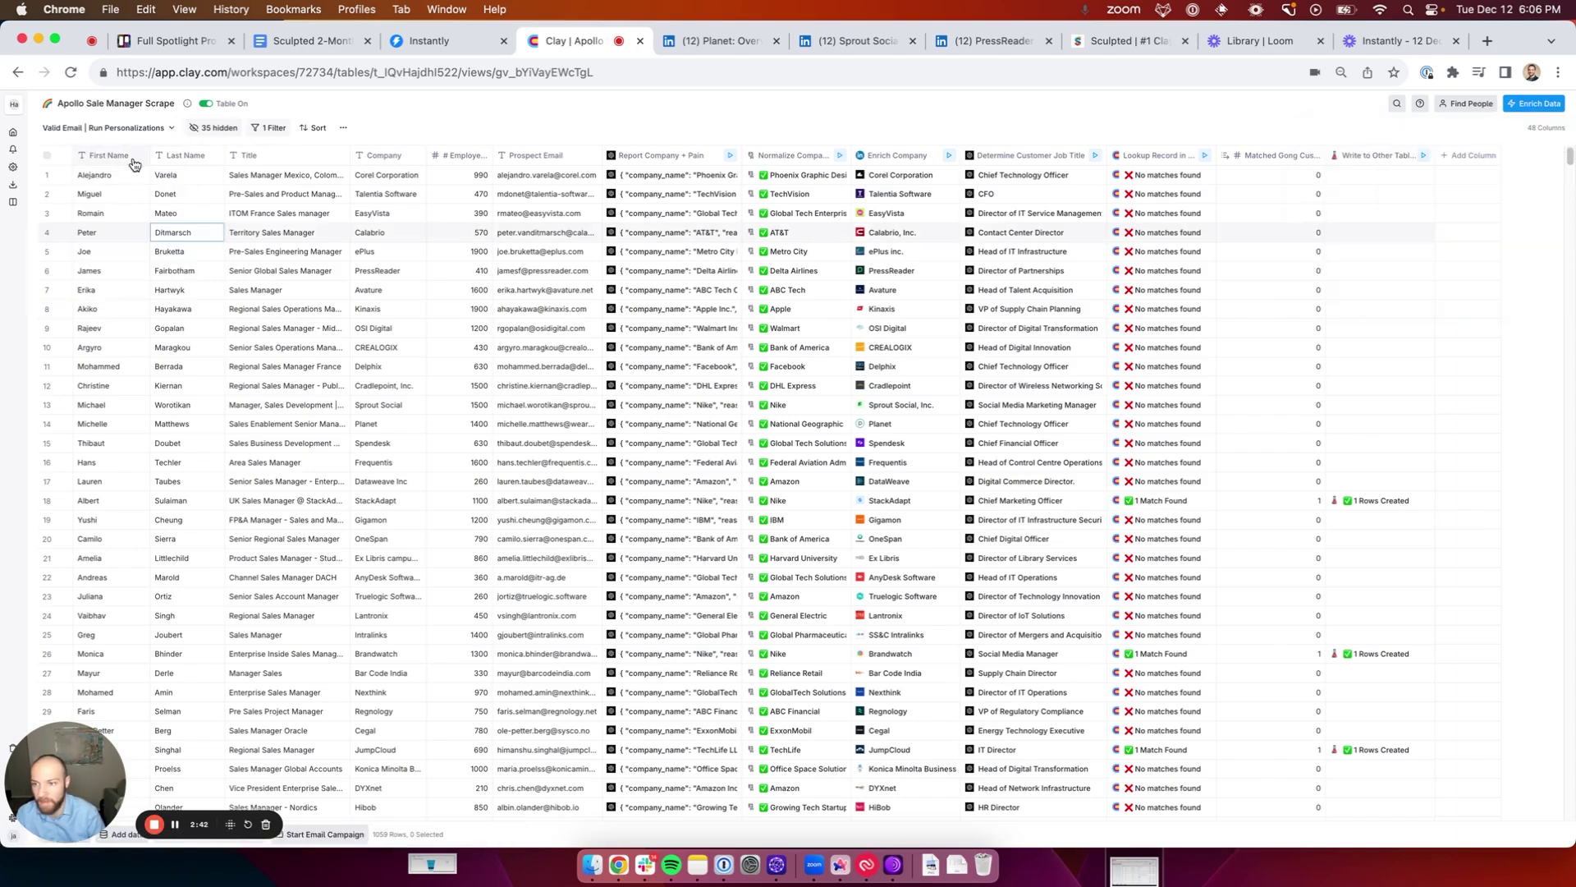
left_click(123, 127)
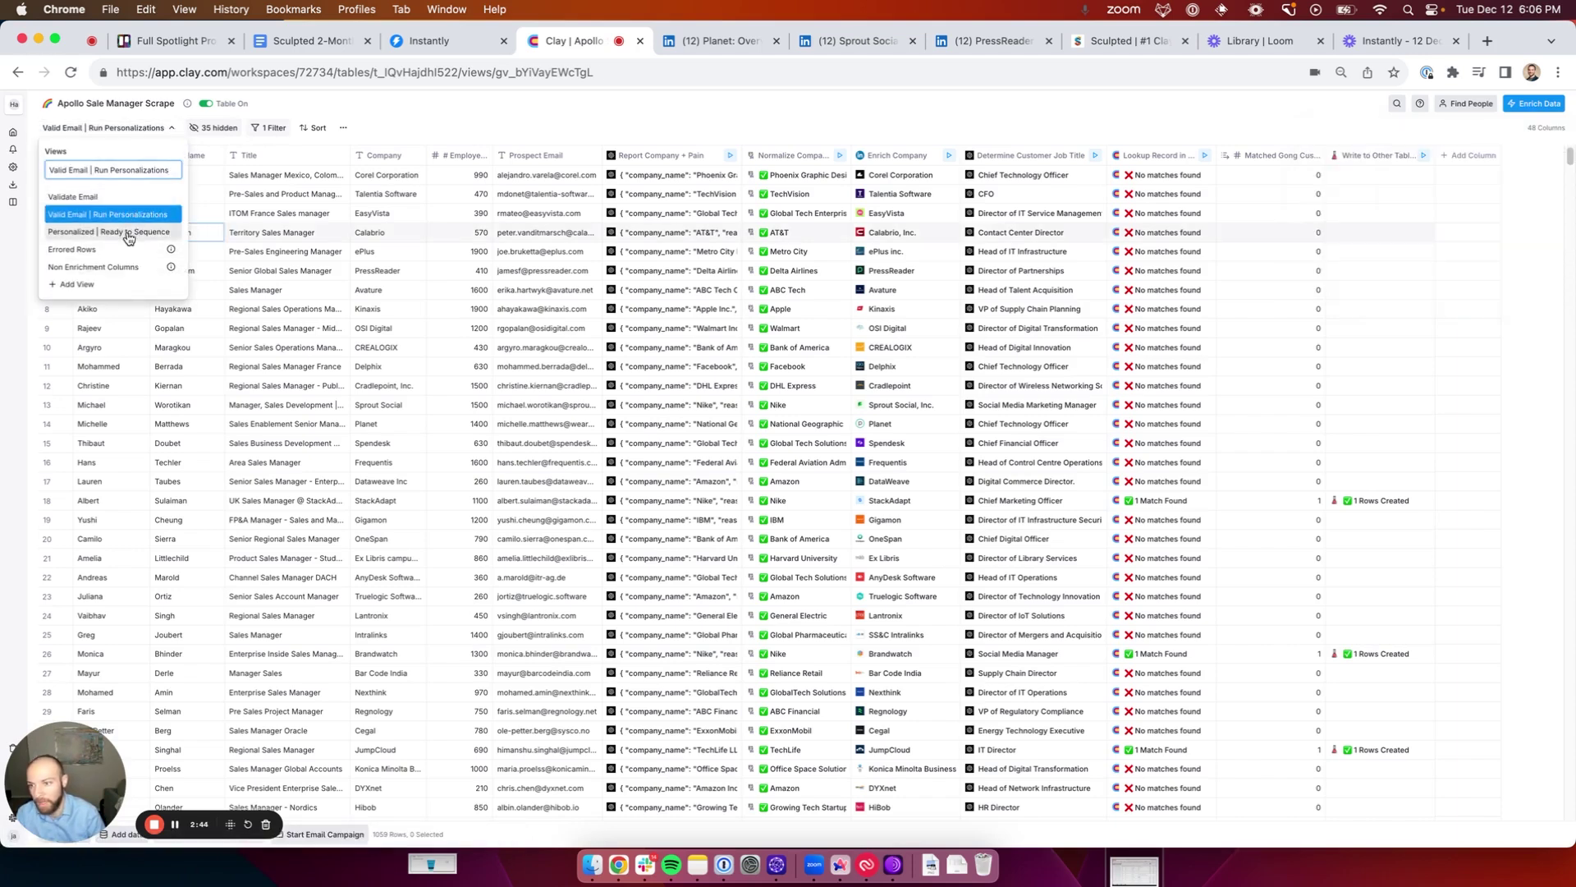
left_click(131, 236)
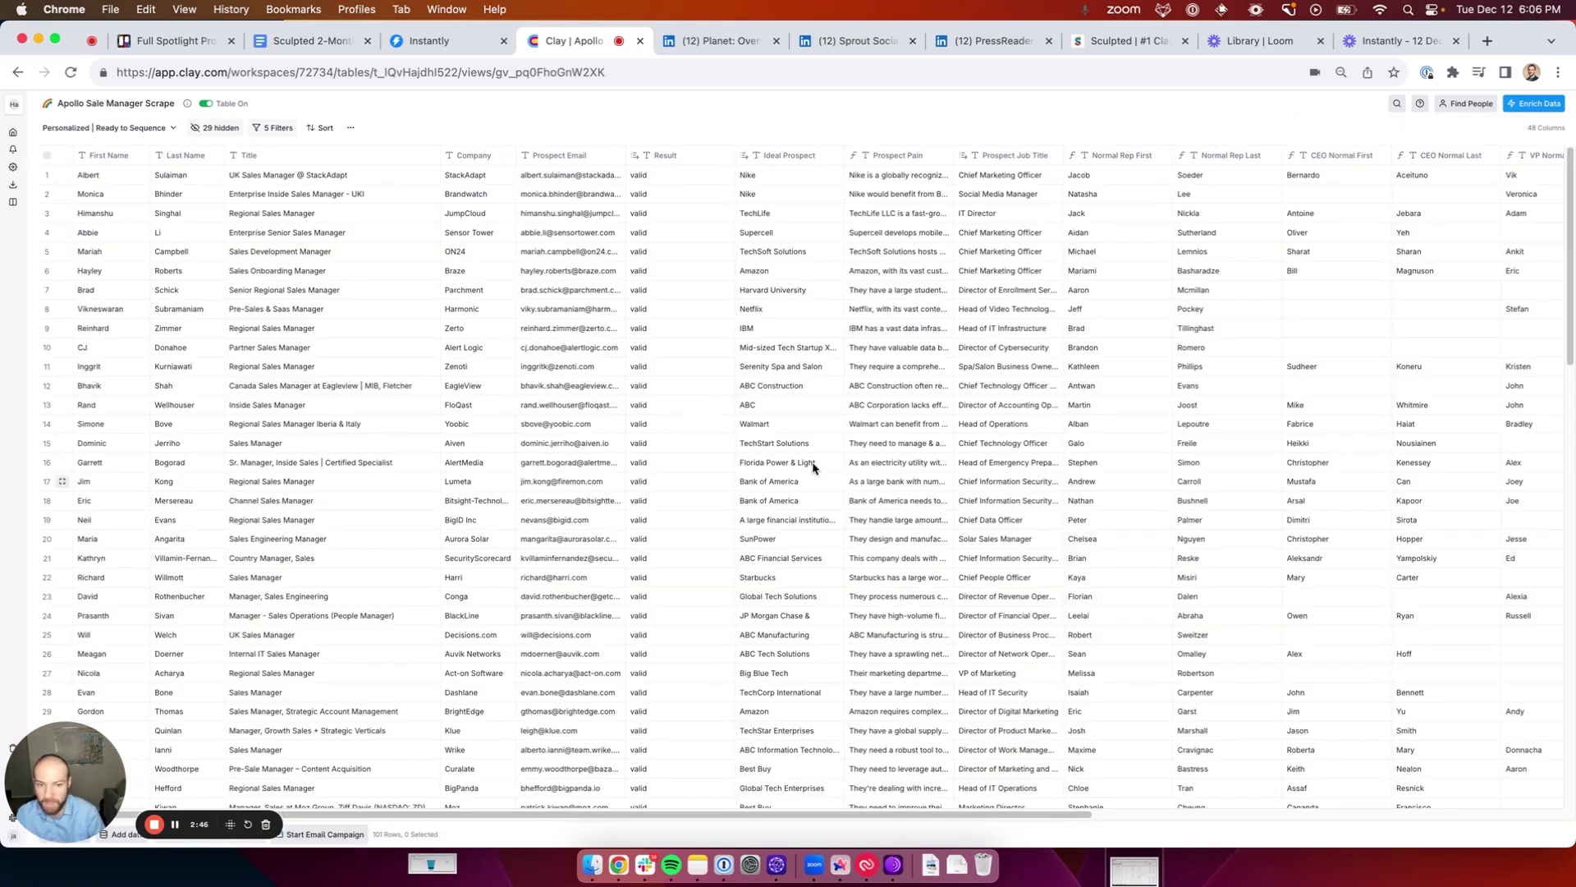
left_click_drag(788, 176, 897, 596)
left_click(896, 595)
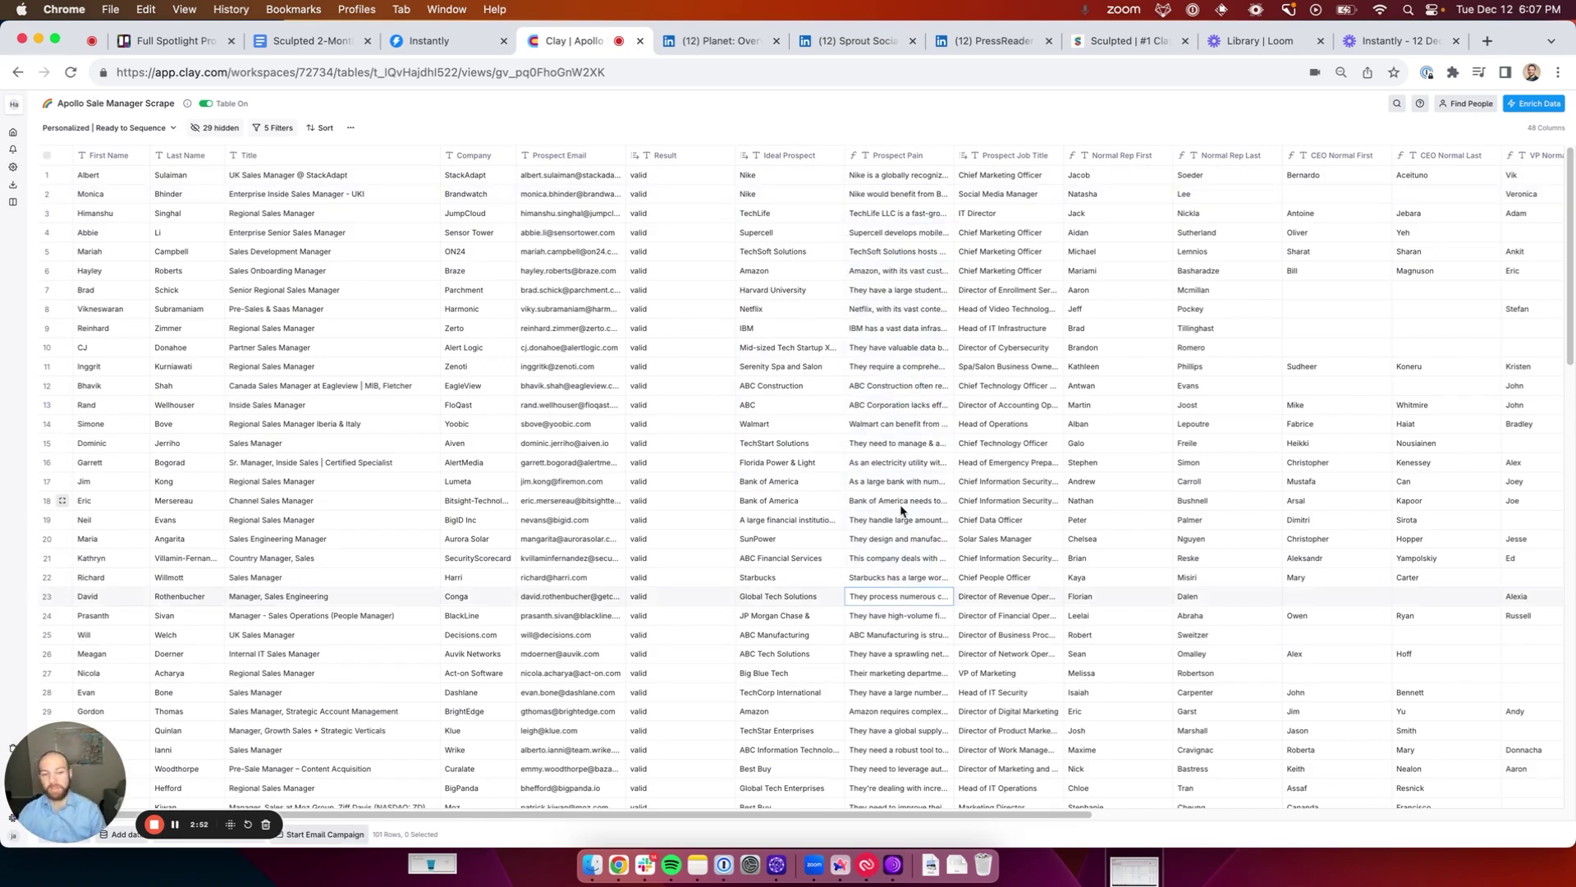